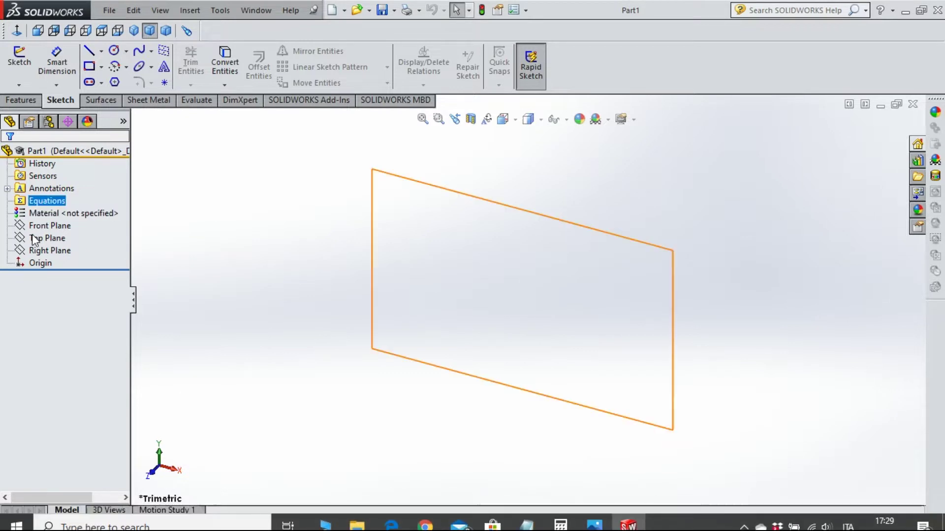
Start a sketch on the Top Plane and draw a center rectangle about 102 mm wide from the origin
left_click(55, 217)
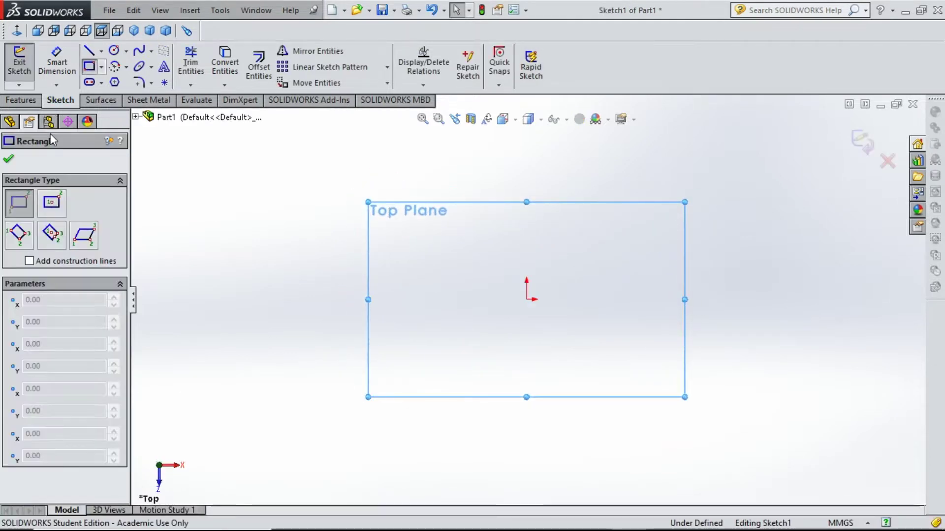
left_click(47, 212)
left_click(527, 299)
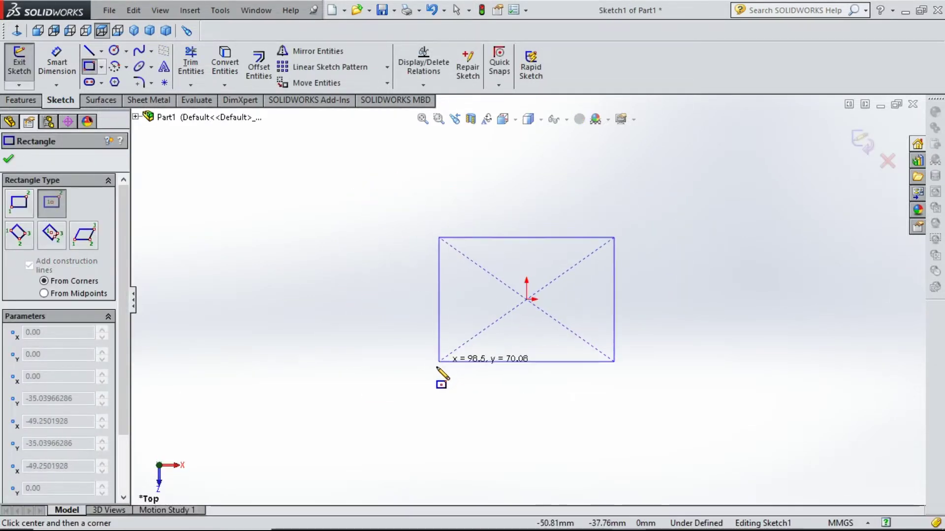
left_click(435, 366)
Dimension the rectangle's width and height to 150 mm each
left_click(59, 64)
left_click(497, 232)
left_click(494, 207)
type("150")
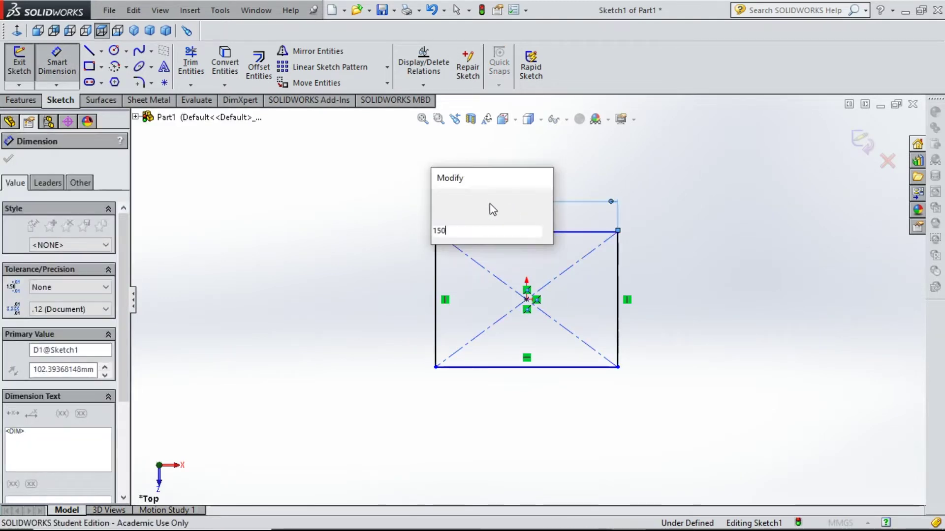
key("Return")
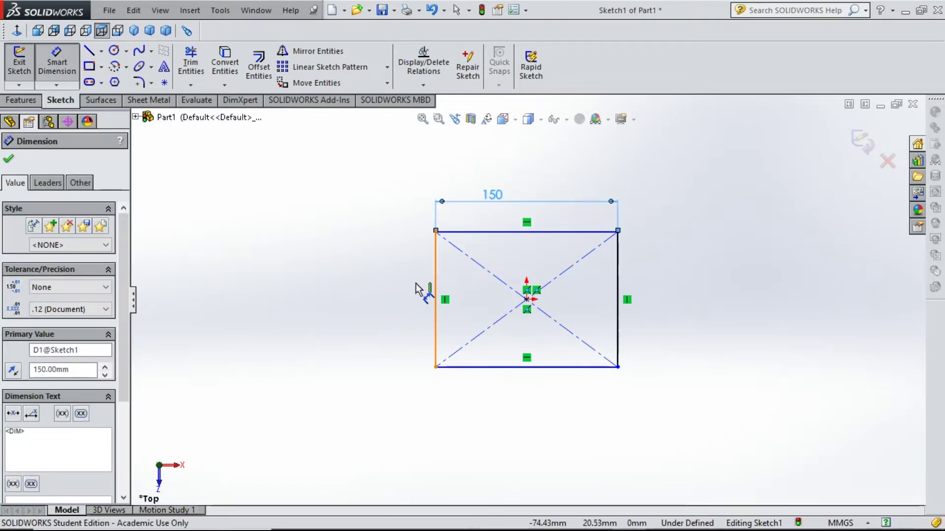
left_click(436, 290)
left_click(390, 292)
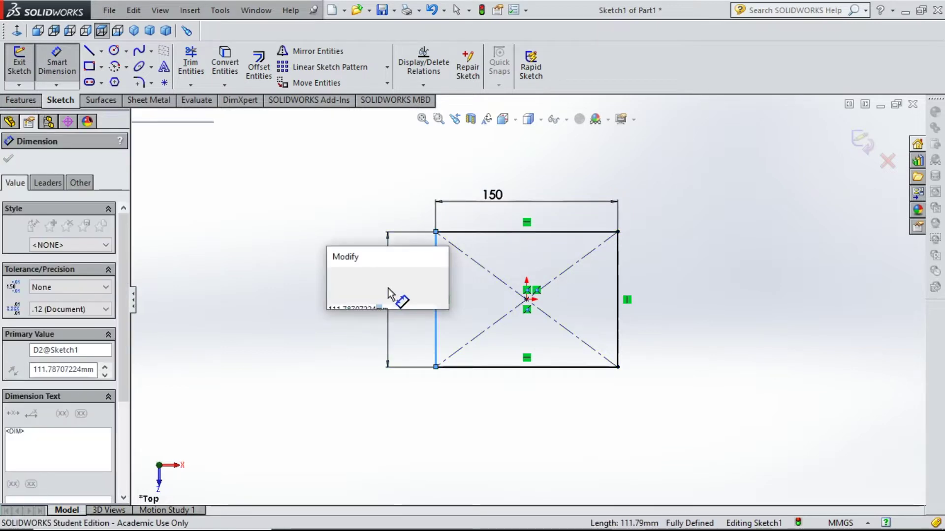
type("150")
key("Escape")
left_click(8, 158)
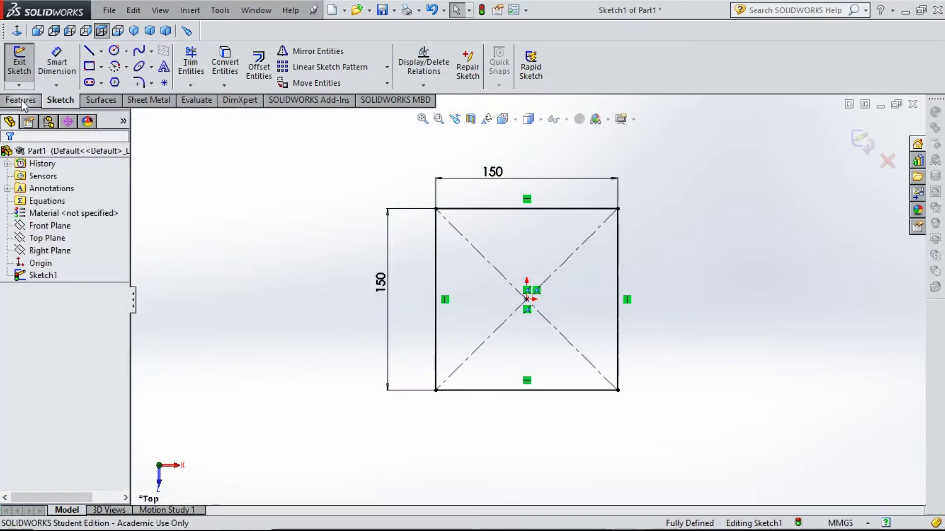
Extrude the square profile as a blind boss 10 mm thick
left_click(22, 100)
left_click(25, 67)
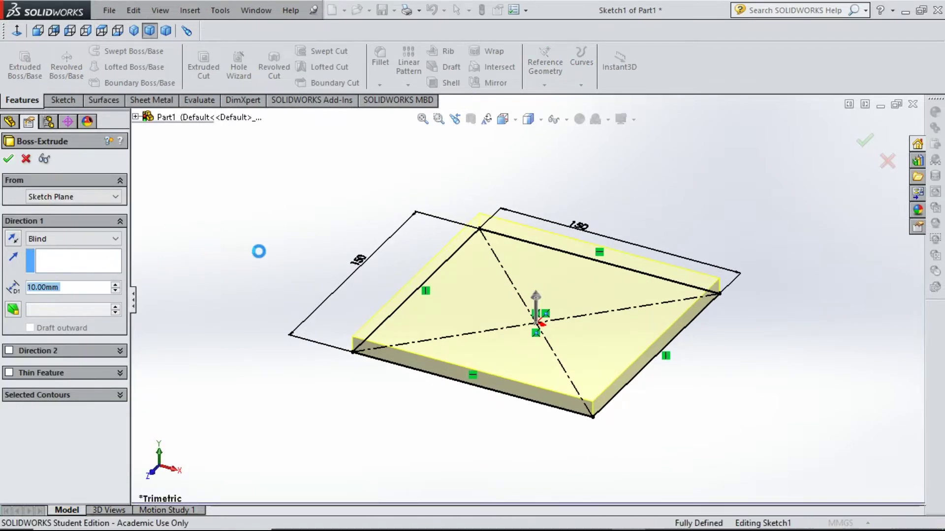
key("Return")
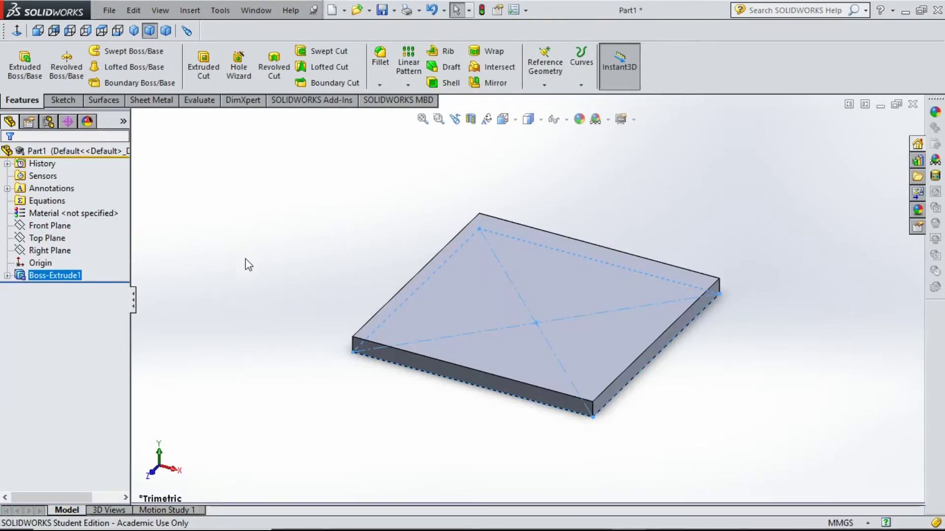
Start a sketch on the plate's top face, check the reference drawing and orient the view normal to the face
left_click(421, 296)
left_click(73, 101)
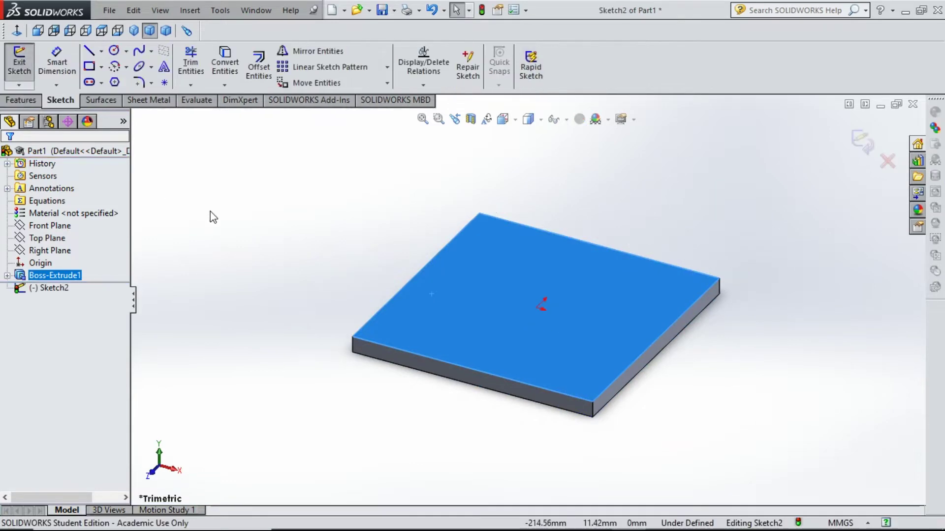
mouse_move(526, 514)
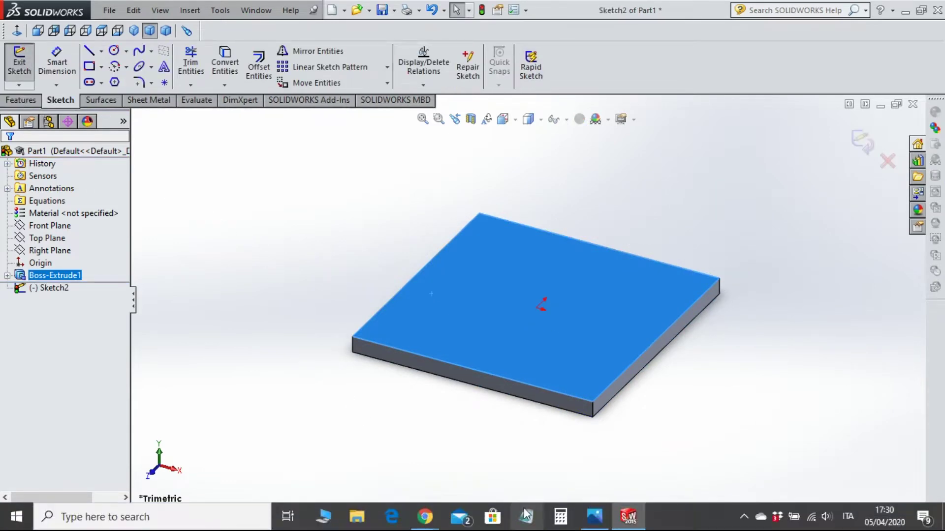
left_click(593, 527)
left_click(593, 526)
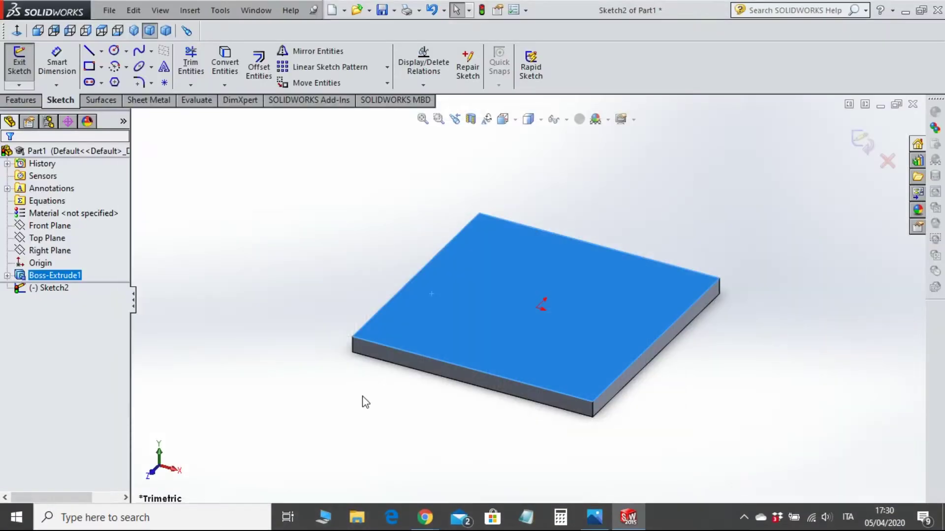
key("ctrl+8")
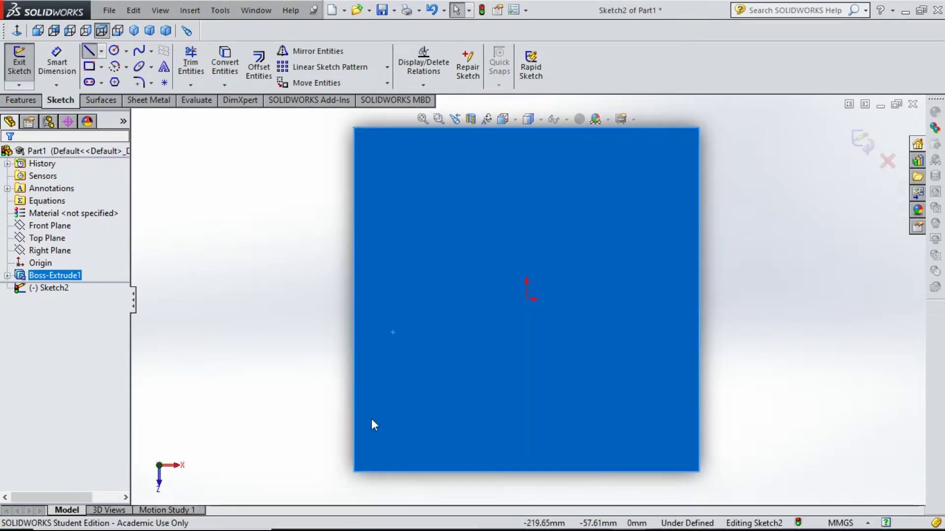
Sketch a horizontal line about 105 mm long near the lower edge, a tangent arc of about 23 mm radius and a vertical line about 99 mm long
key("l")
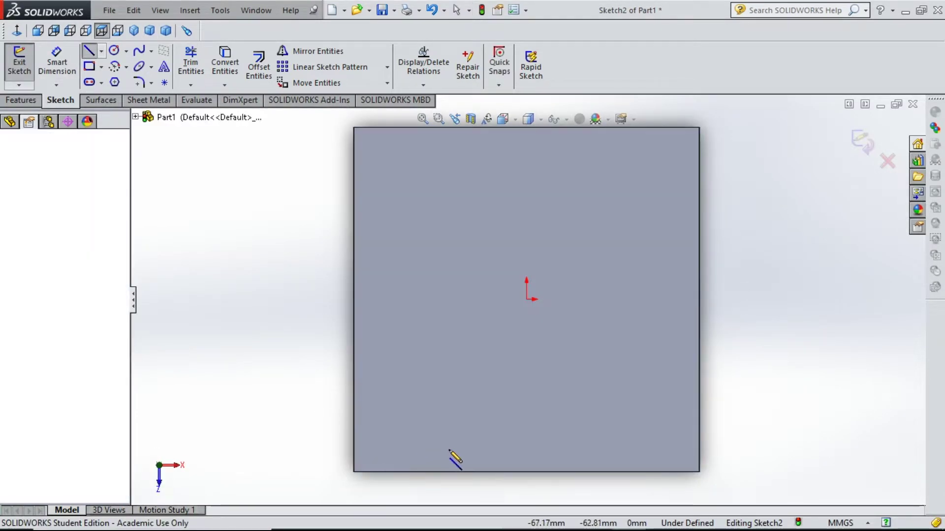
left_click(371, 445)
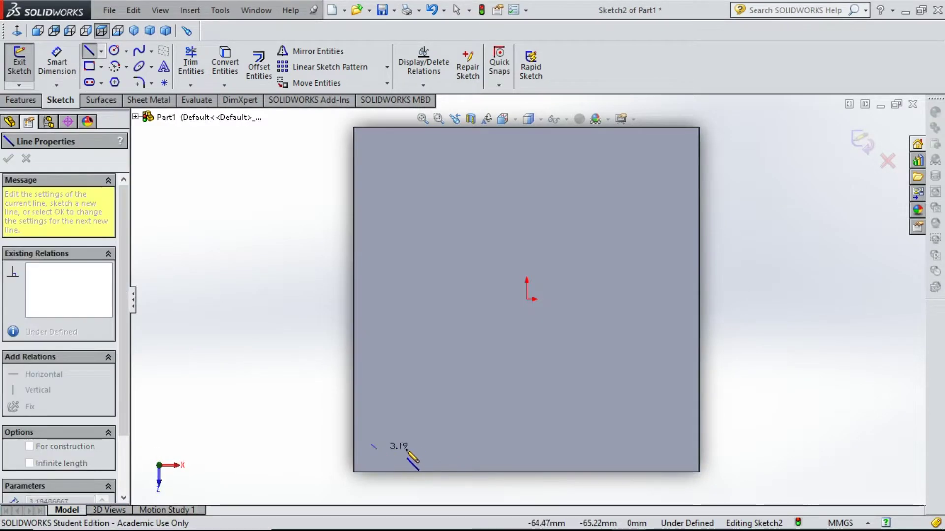
left_click(614, 445)
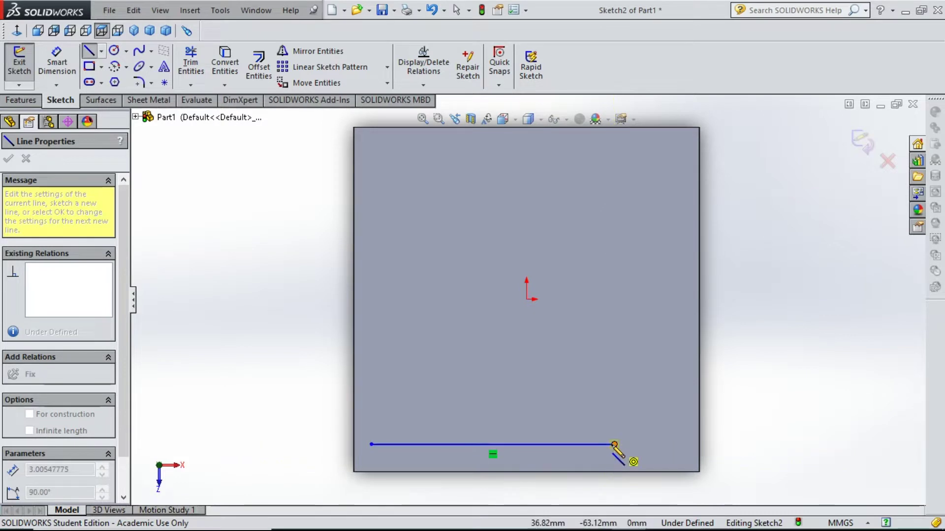
key("a")
left_click(667, 386)
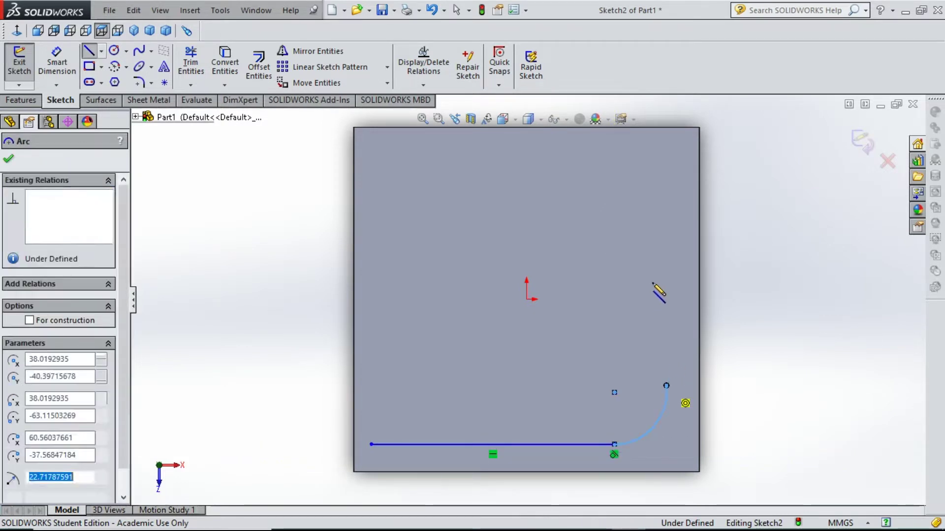
left_click(667, 157)
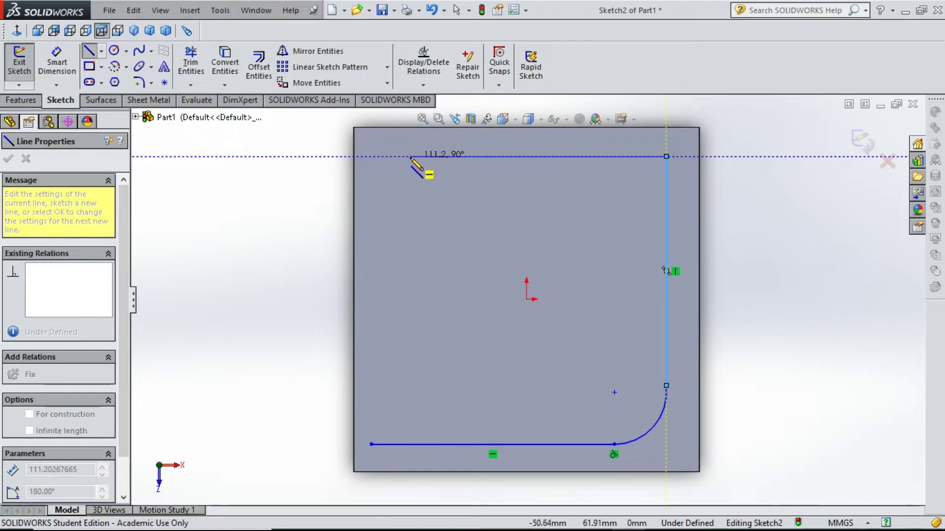
Continue the outline with a short horizontal upper edge and a U-shaped slot whose vertical sides are about 24 mm long
left_click(597, 156)
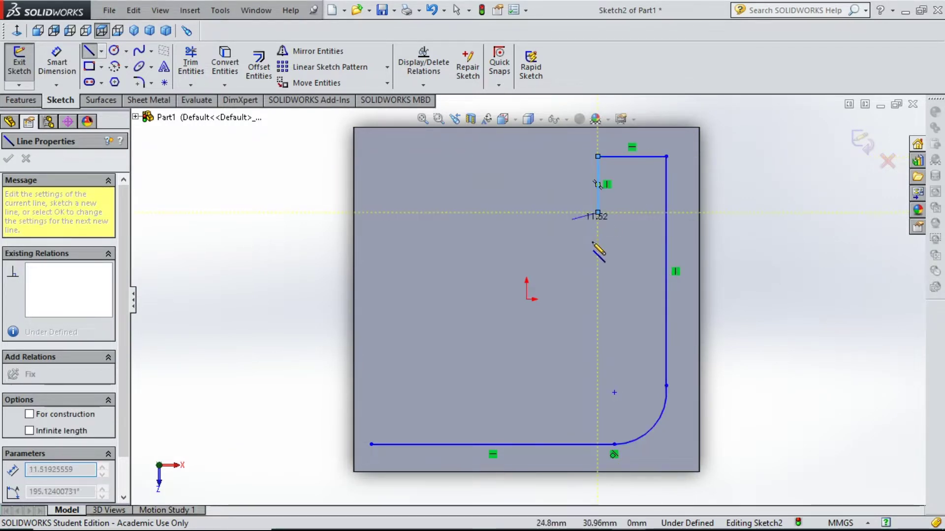
left_click(597, 184)
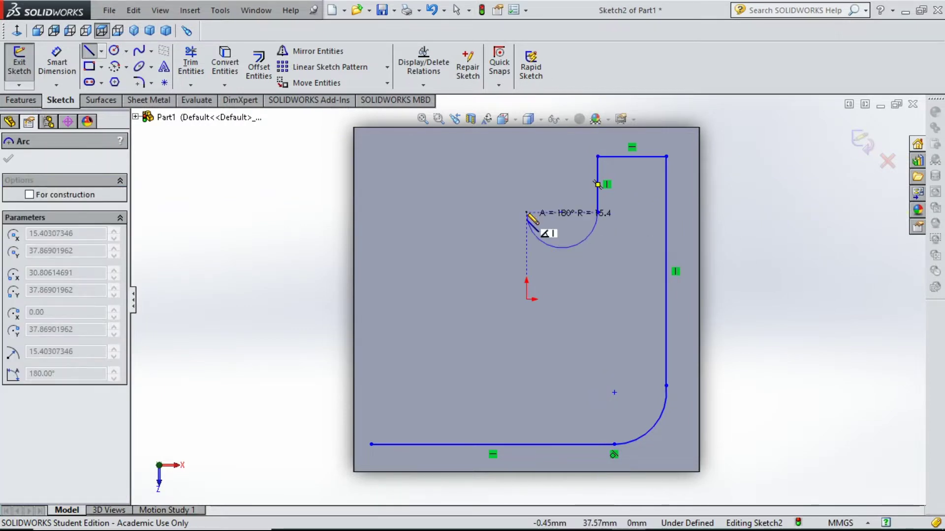
left_click(521, 212)
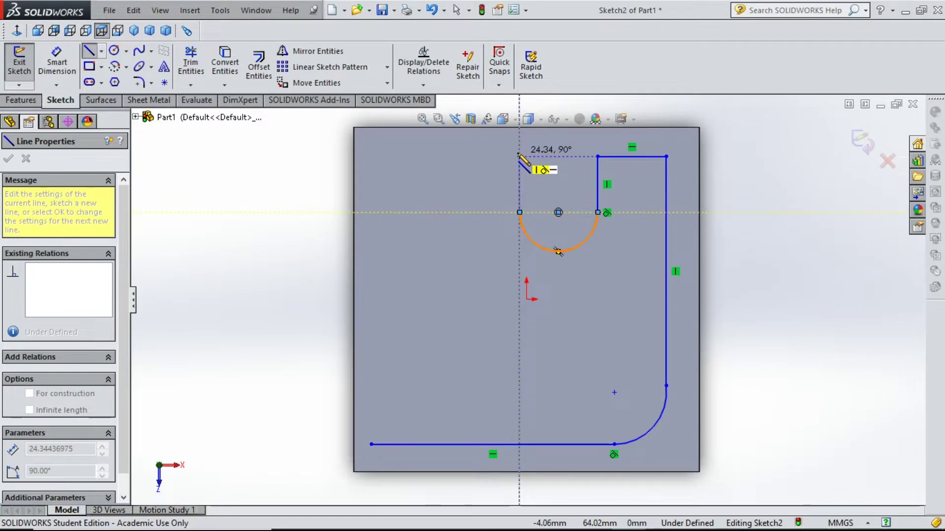
left_click(519, 157)
Complete the outline with an upper edge, a sloped corner, and a left side with a semicircular notch of about 16 mm radius
left_click(421, 156)
left_click(371, 191)
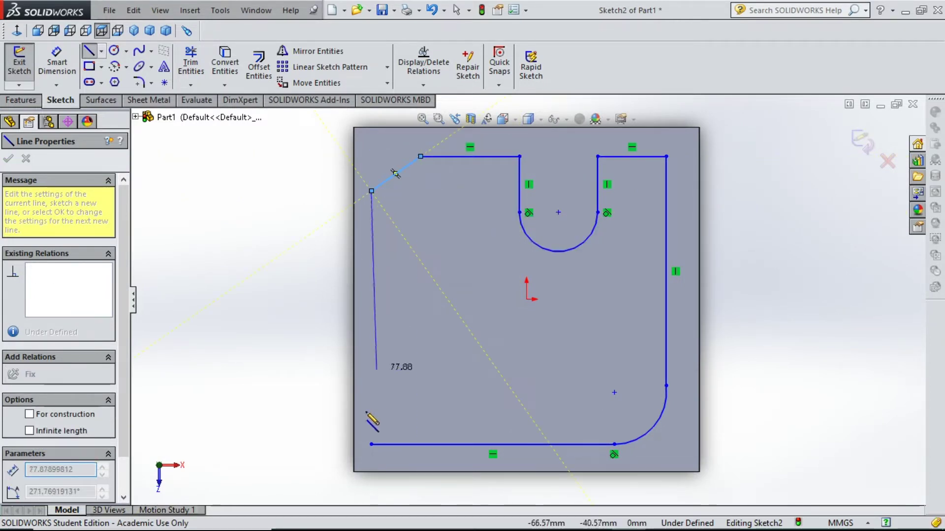
left_click(371, 287)
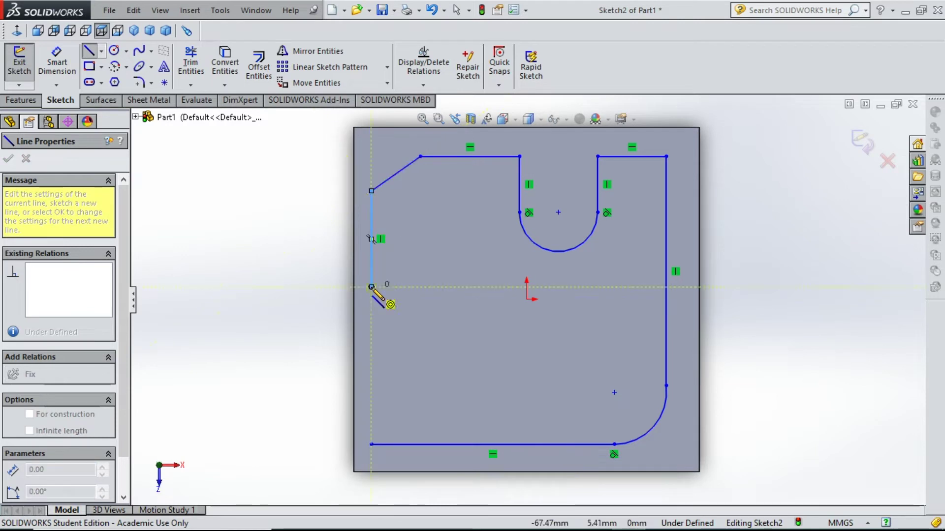
left_click(371, 359)
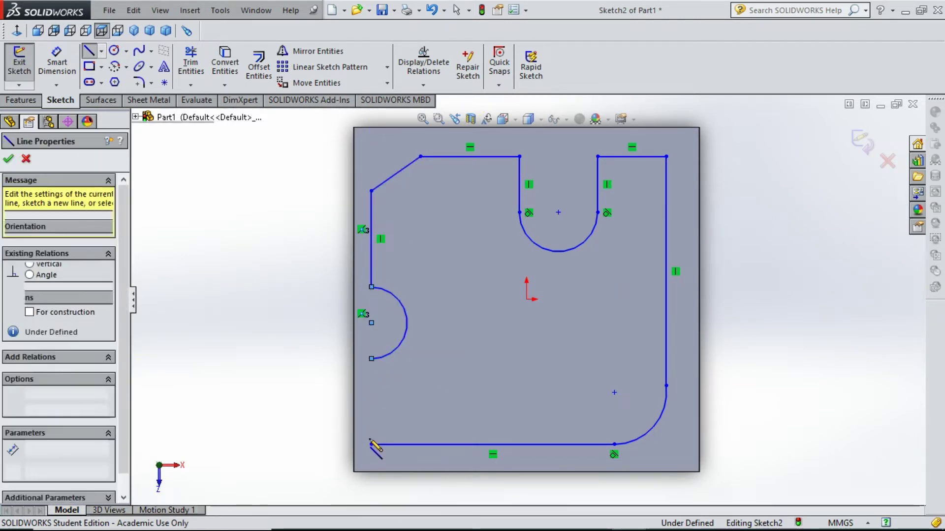
Check the reference drawing and dimension the outline's lower line 10 mm from the plate's lower edge
left_click(595, 517)
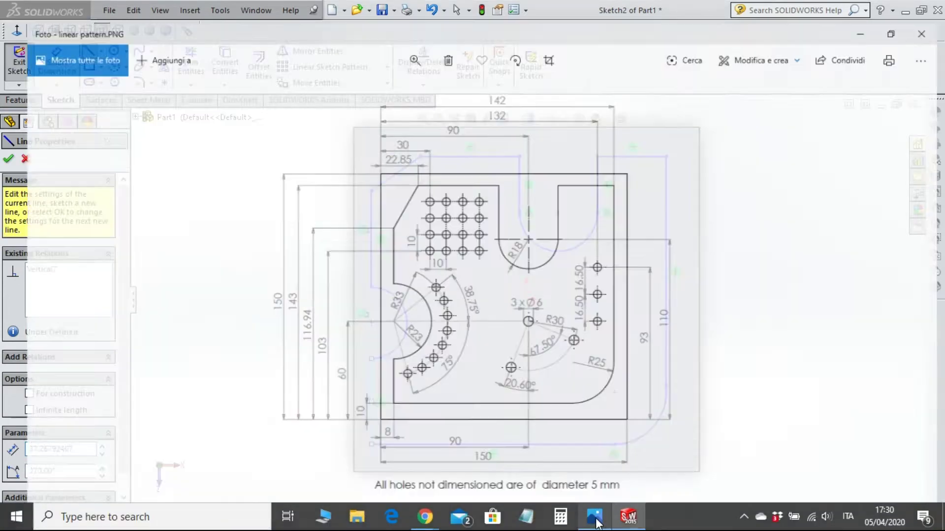
left_click(595, 518)
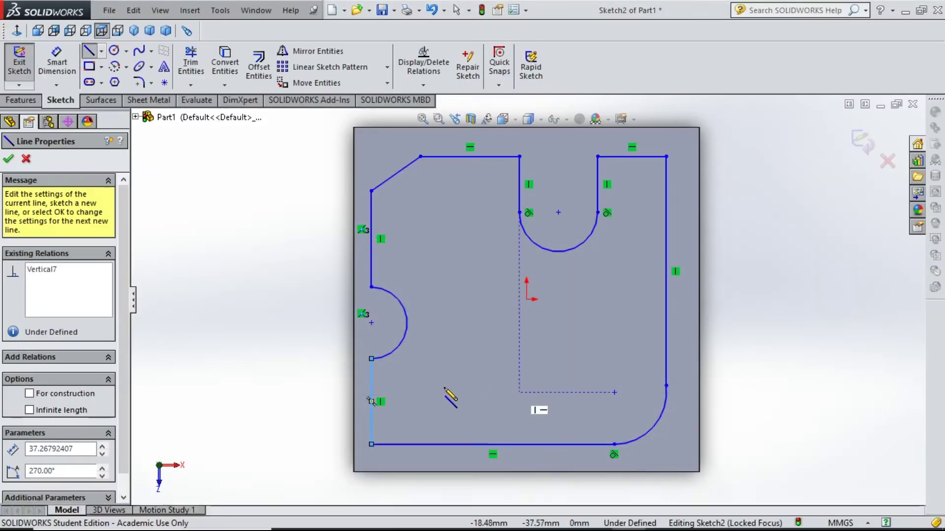
left_click(57, 61)
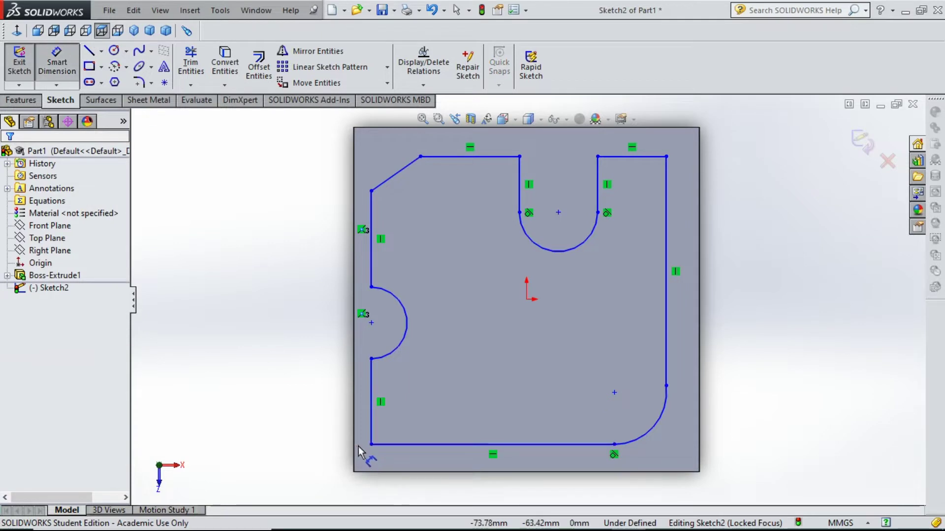
left_click(379, 445)
left_click(378, 472)
left_click(325, 459)
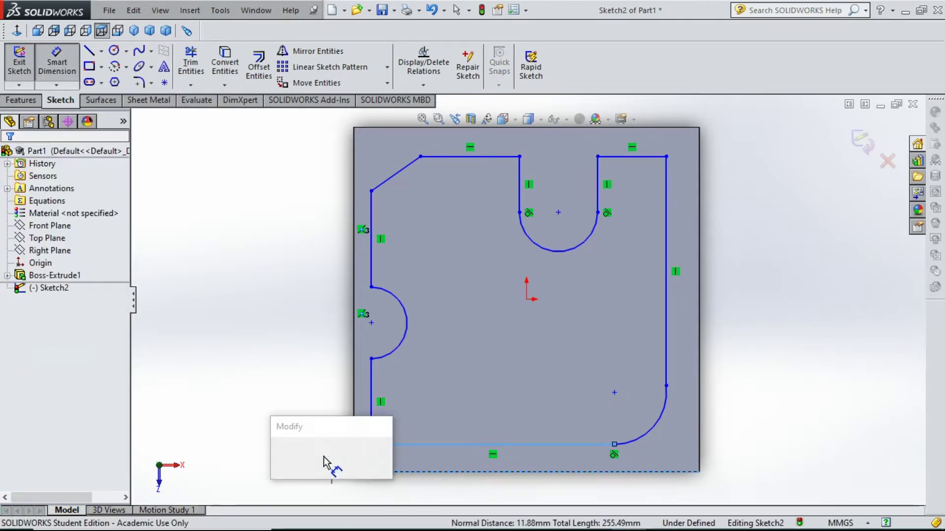
type("10")
key("Return")
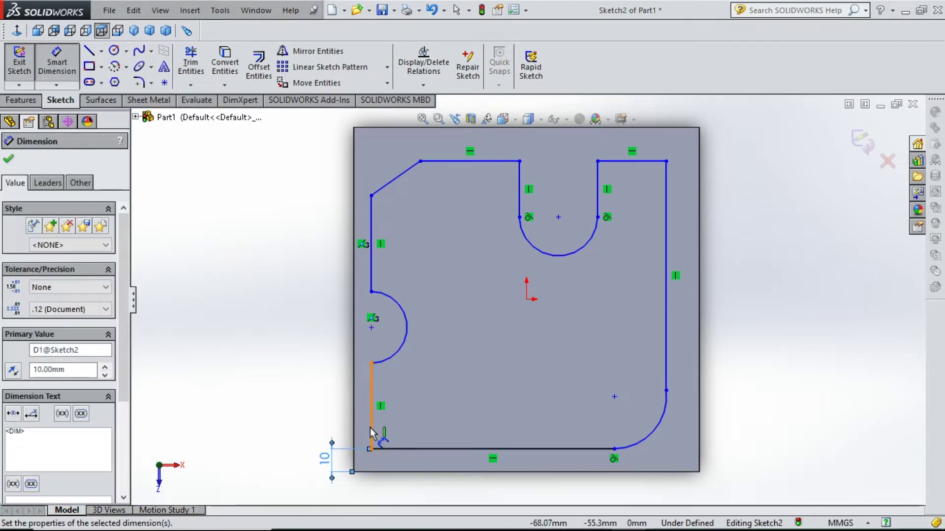
Dimension the outline's left vertical line 8 mm from the plate's left edge
left_click(348, 429)
left_click(353, 426)
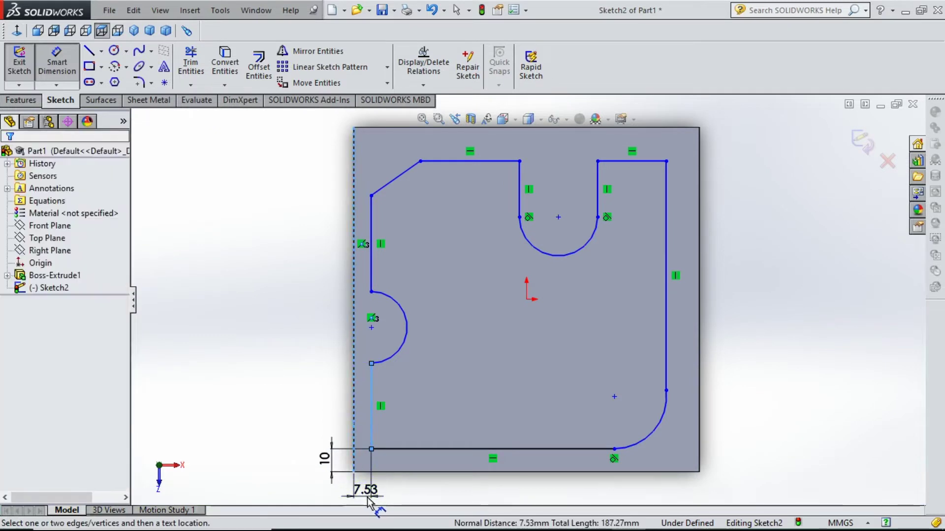
left_click(369, 499)
type("8")
key("Return")
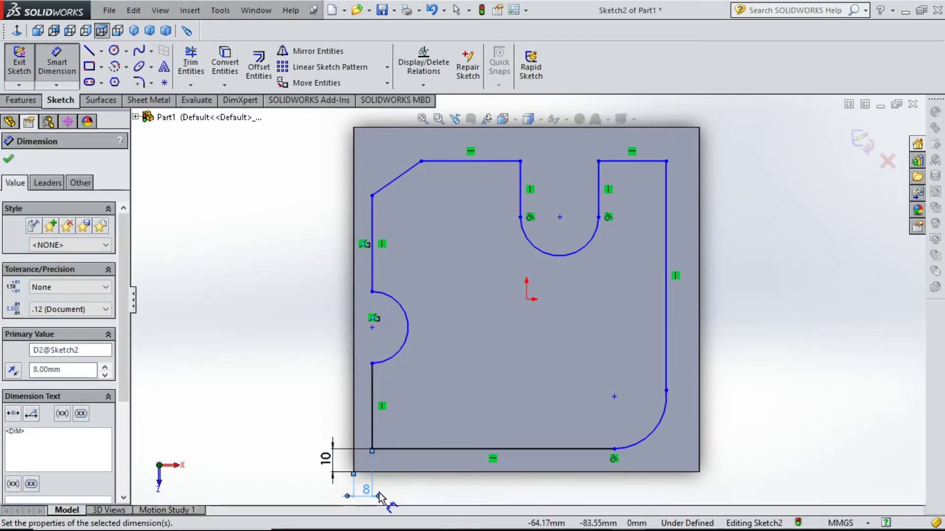
Dimension the semicircular notch's center 60 mm above the plate's lower edge
left_click(372, 328)
left_click(364, 472)
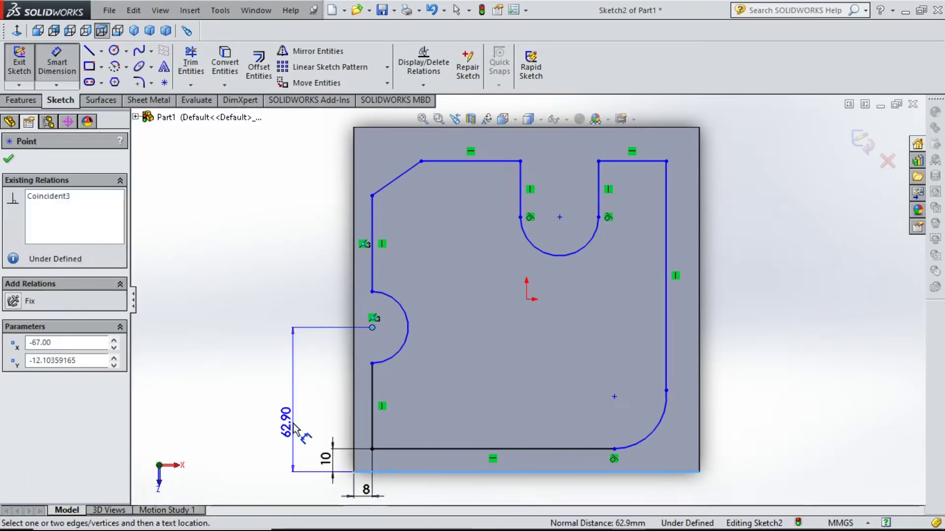
left_click(294, 429)
type("60")
key("Return")
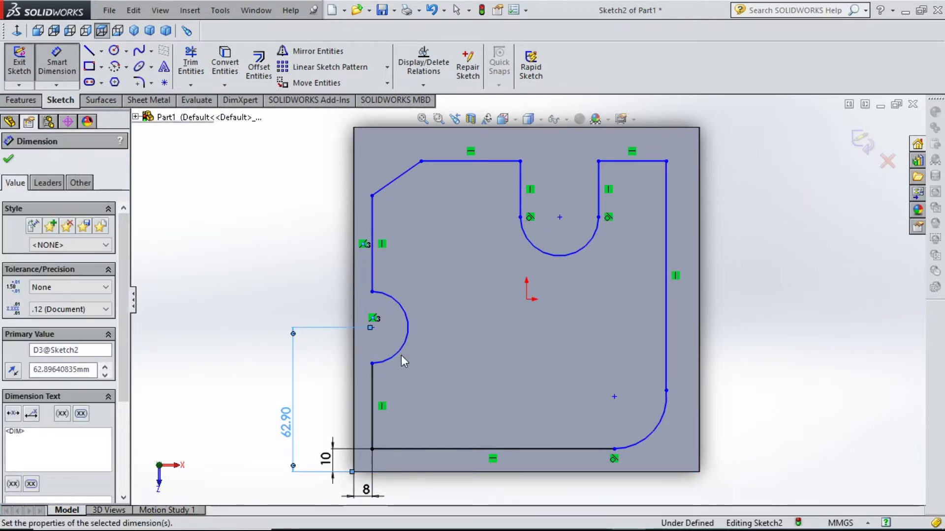
Set the semicircular notch's radius to 23 mm
left_click(388, 341)
left_click(386, 348)
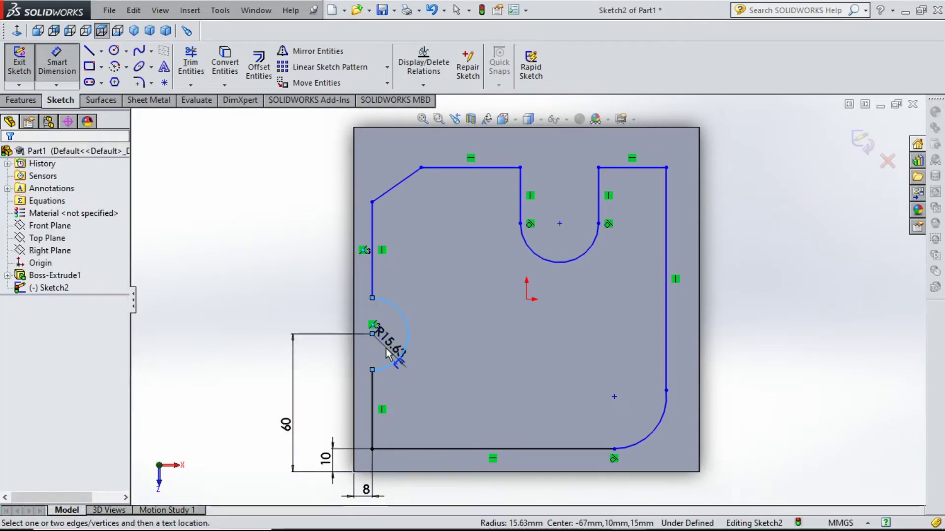
type("23")
key("Return")
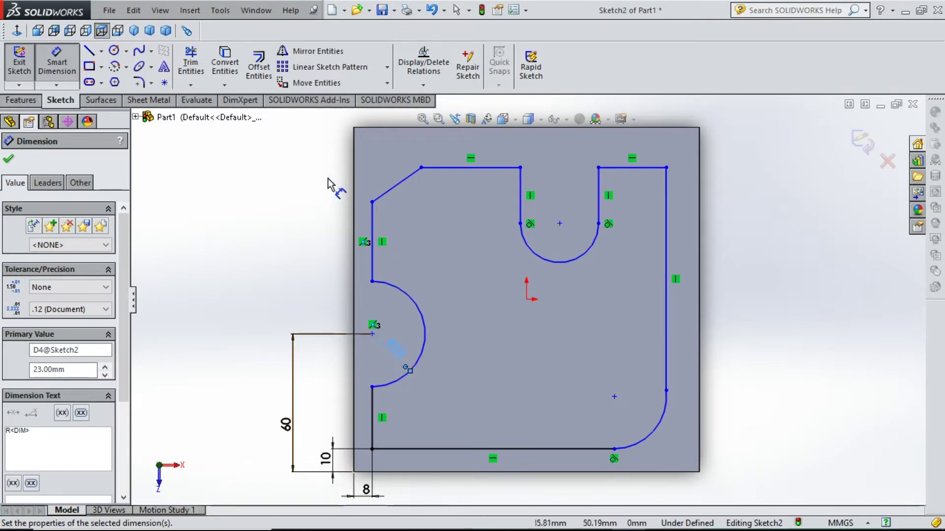
Dimension the lower endpoint of the outline's slanted corner line 116.94 mm above the plate's lower edge
left_click(372, 202)
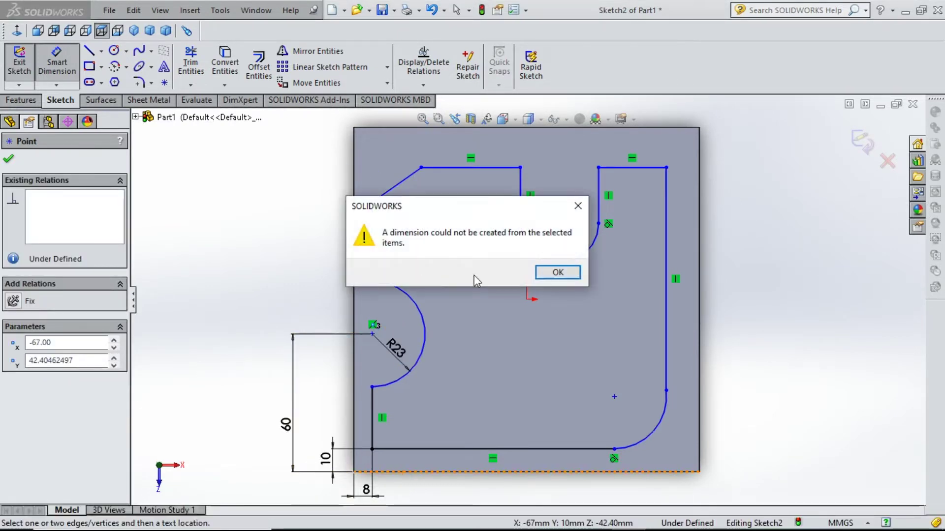
left_click(558, 276)
left_click(373, 202)
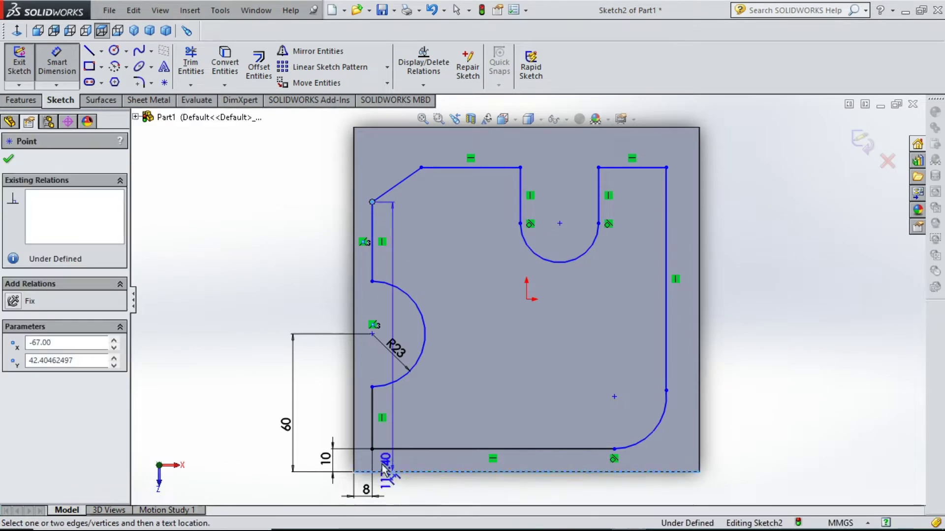
left_click(384, 471)
left_click(264, 383)
type("116")
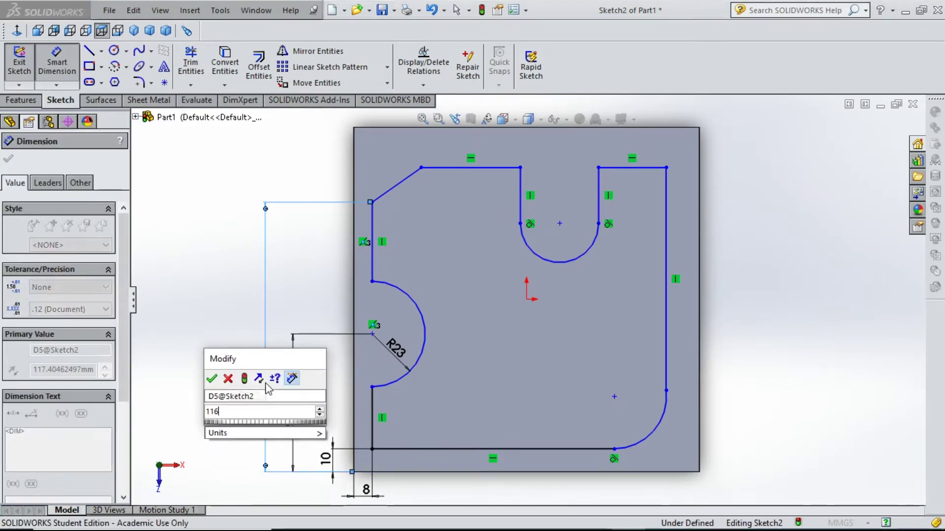
type(".94")
key("Return")
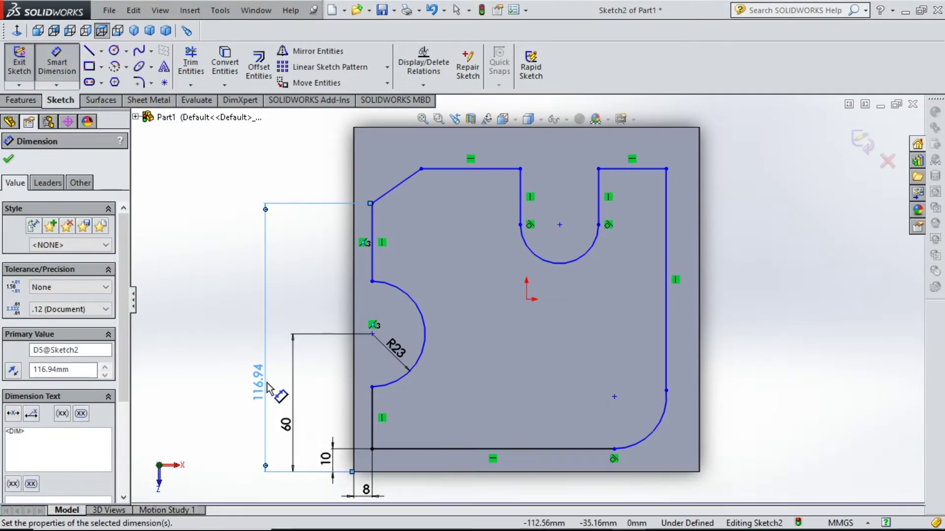
Dimension the outline's upper horizontal line 143 mm above the plate's lower edge
left_click(472, 168)
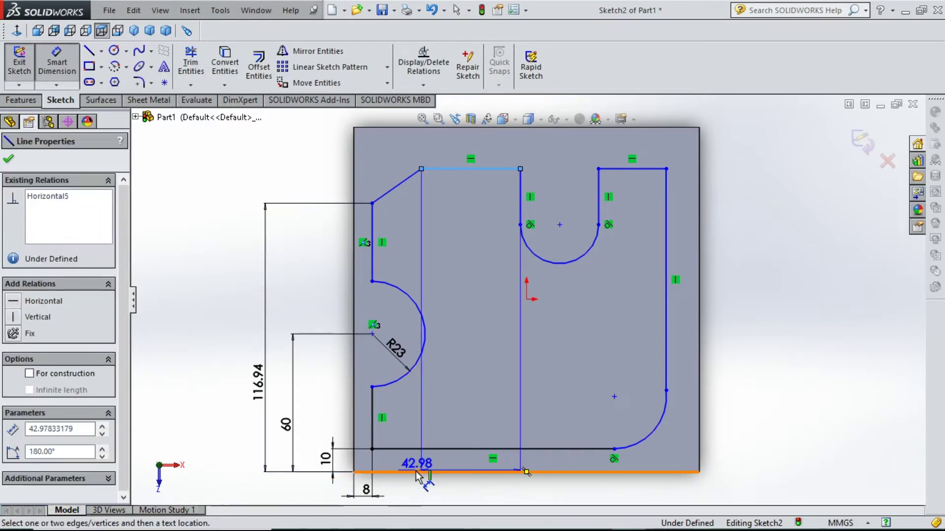
left_click(422, 471)
left_click(222, 326)
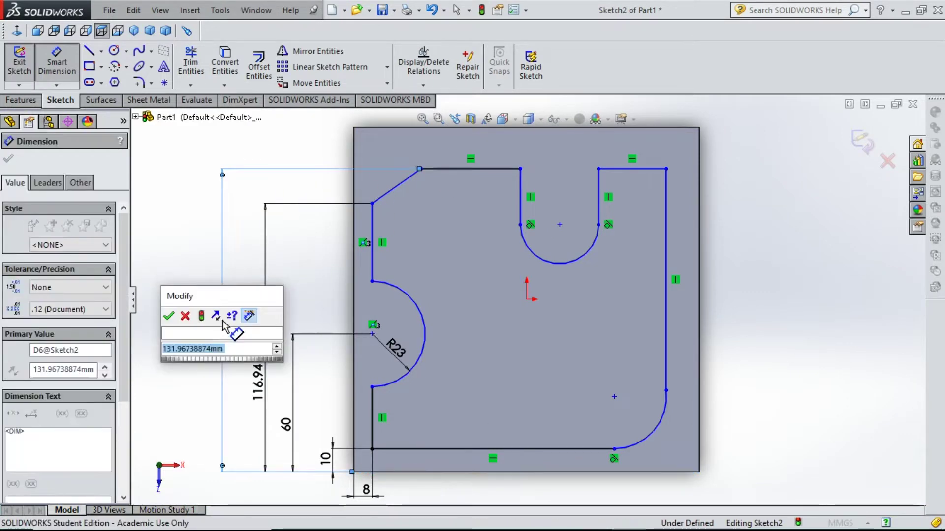
type("143")
key("Return")
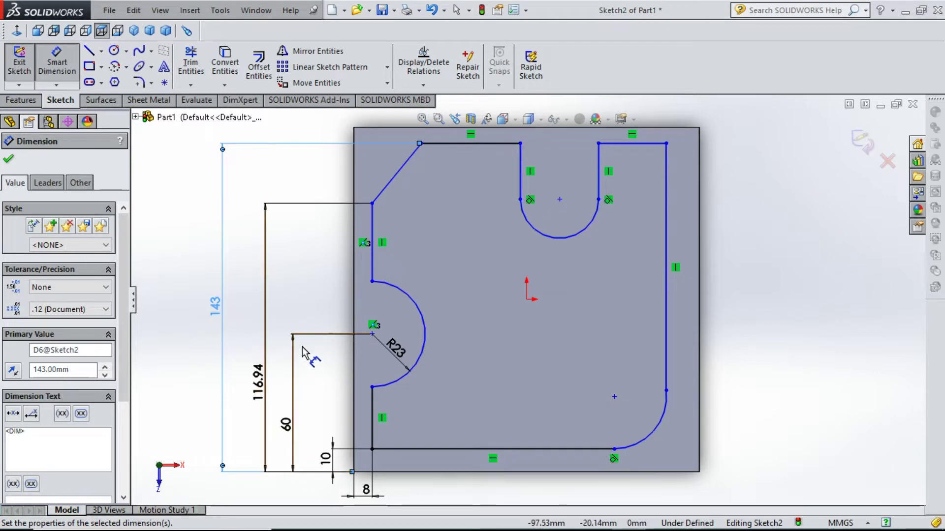
Make the two left vertical lines above and below the semicircular notch collinear
key("Escape")
left_click(372, 266)
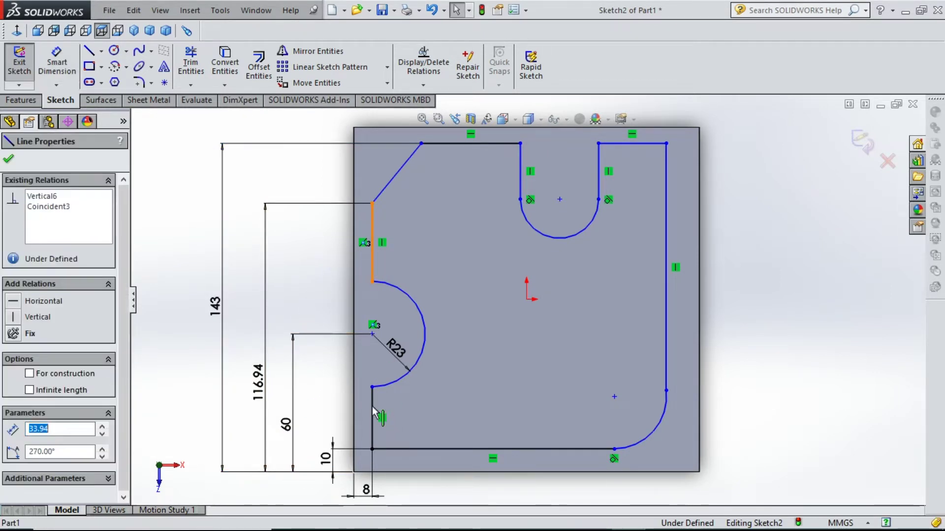
left_click(373, 404, "ctrl")
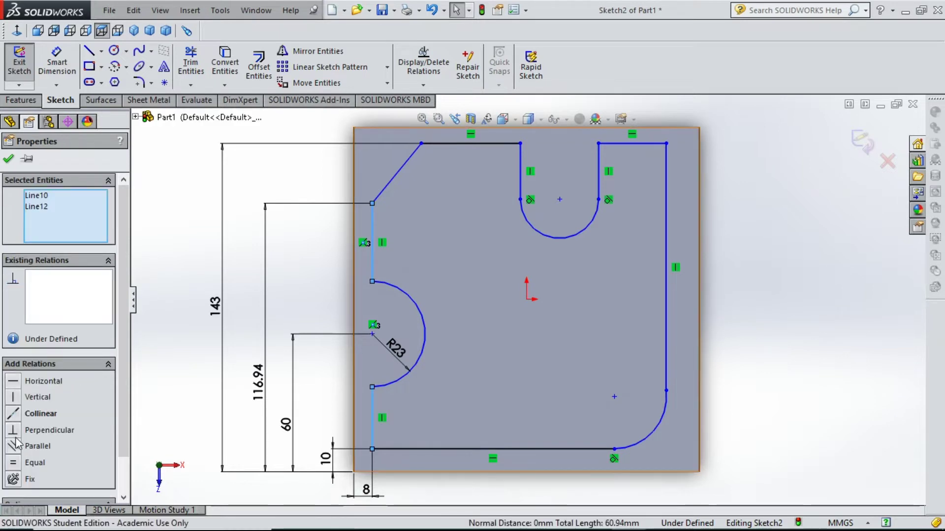
left_click(8, 159)
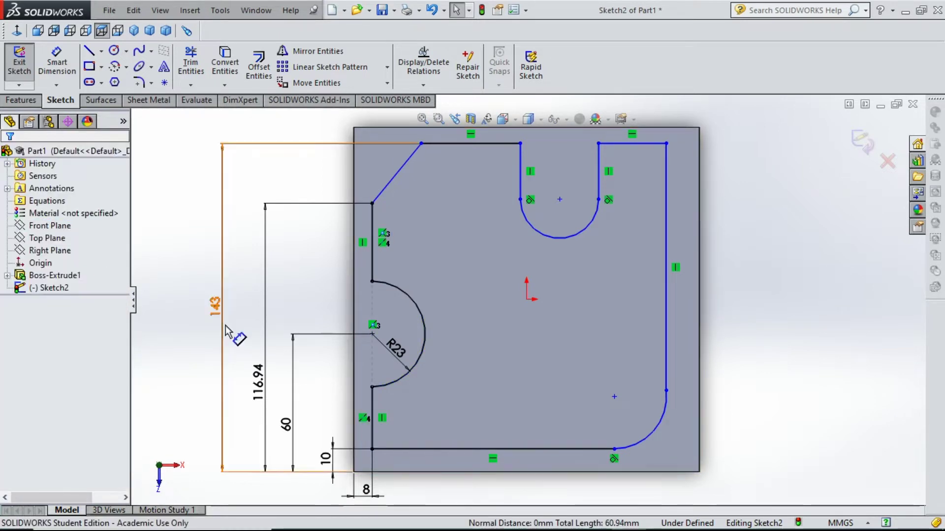
Dimension the upper endpoint of the slanted corner line 22.85 mm from the plate's left edge
left_click(57, 63)
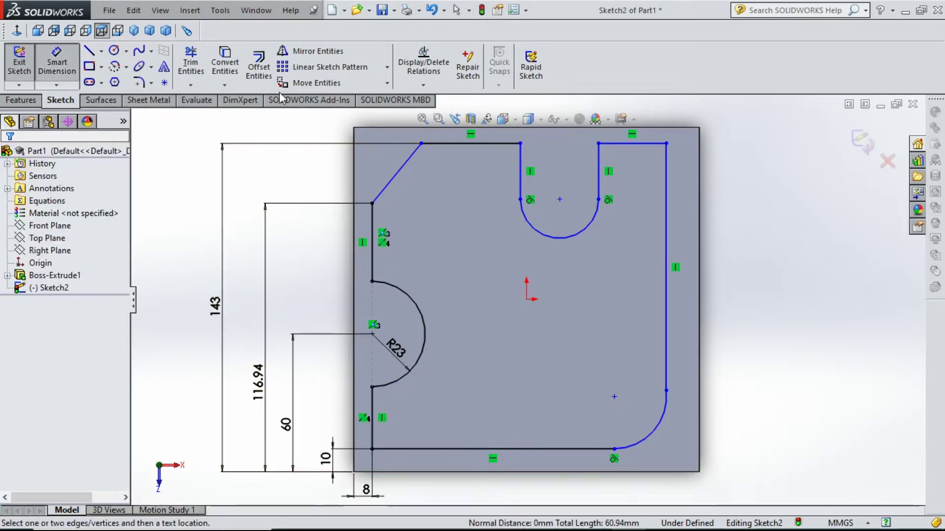
left_click(422, 144)
key("z")
scroll(448, 173, "up", 3)
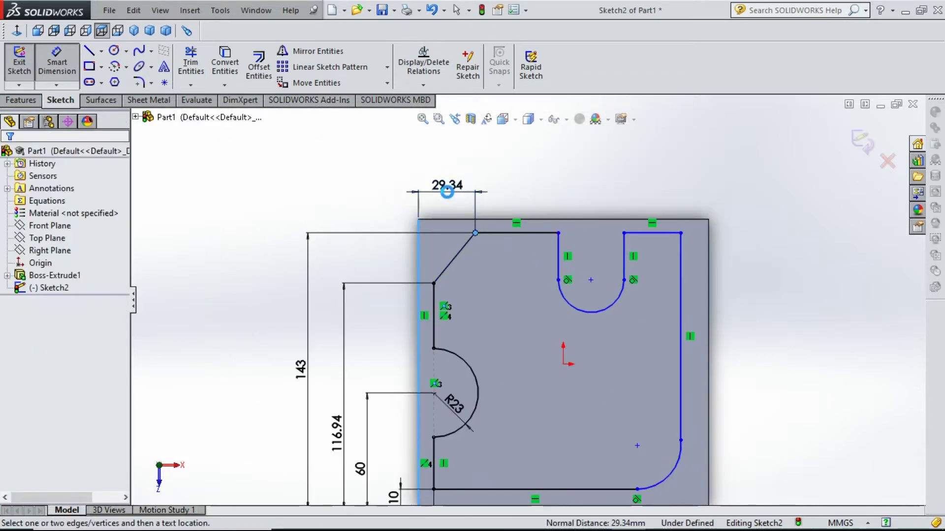
left_click(449, 197)
type("22.85")
key("Return")
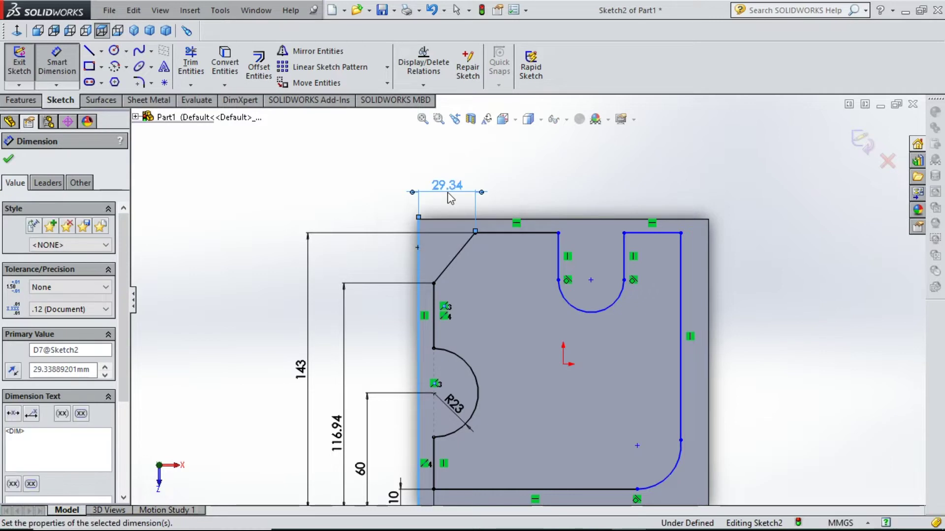
Dimension the center of the upper U-shaped slot's arc 90 mm from the plate's left edge
left_click(590, 281)
left_click(419, 246)
left_click(513, 173)
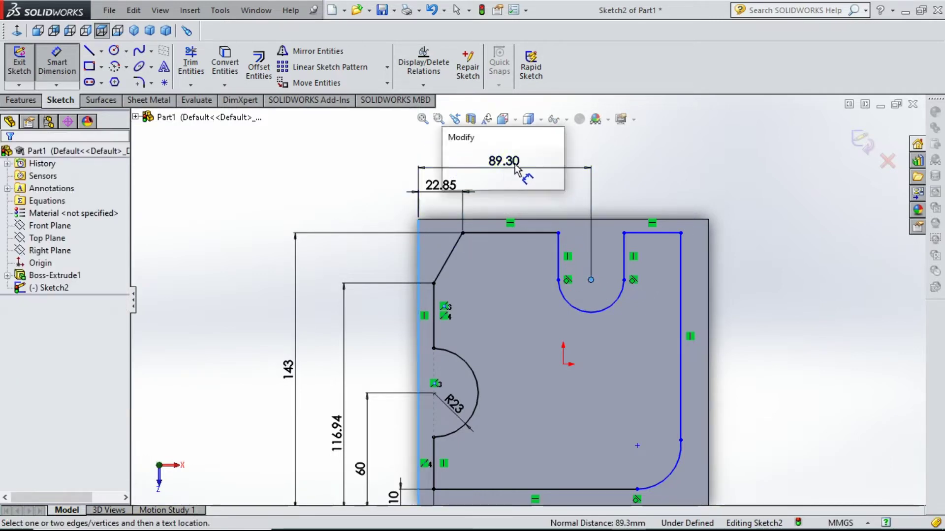
key("Return")
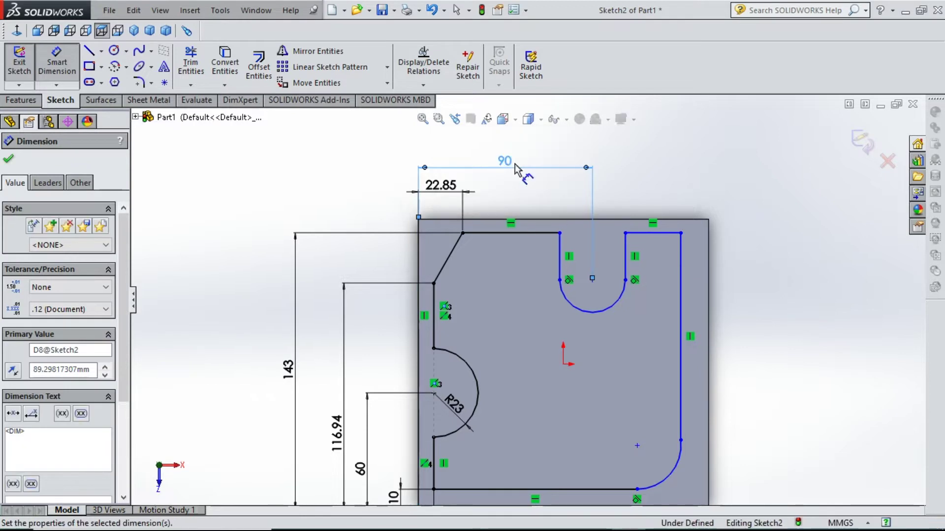
Dimension the outline's right vertical line 142 mm from the plate's left edge
left_click(419, 249)
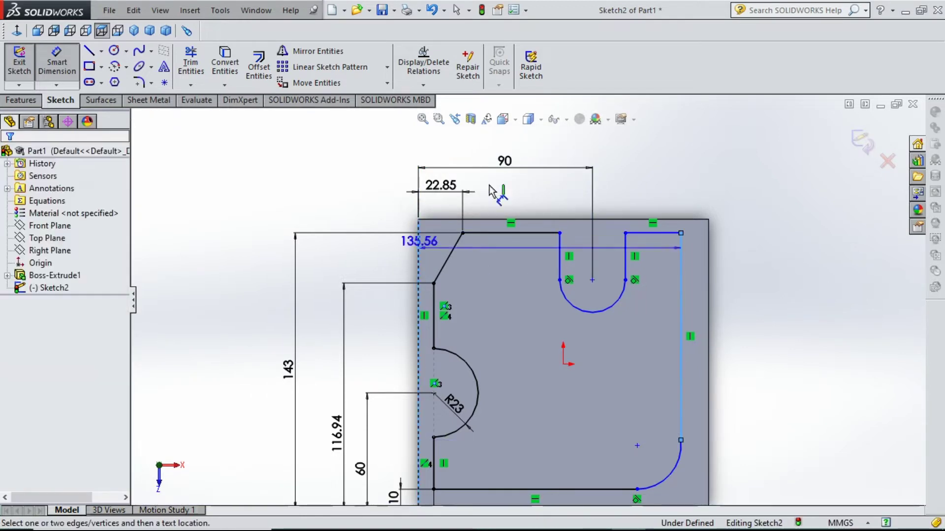
left_click(536, 147)
type("142")
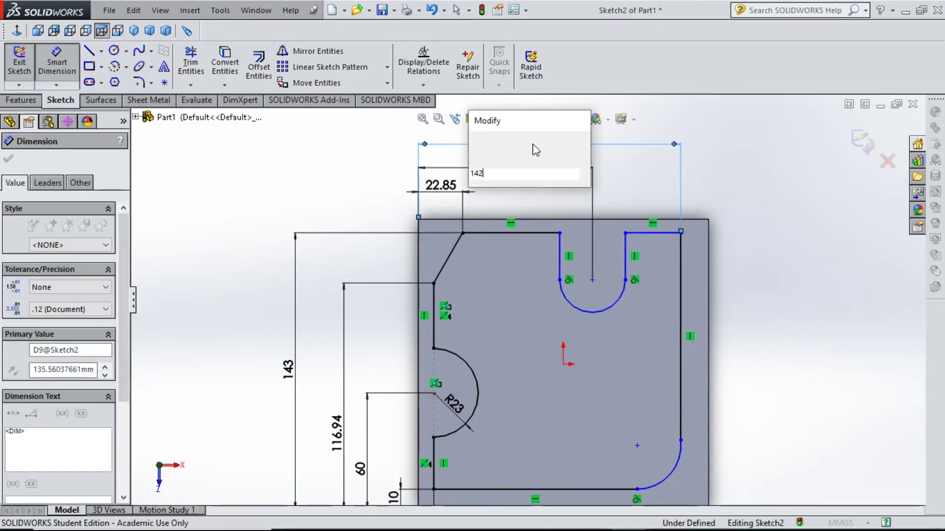
key("Return")
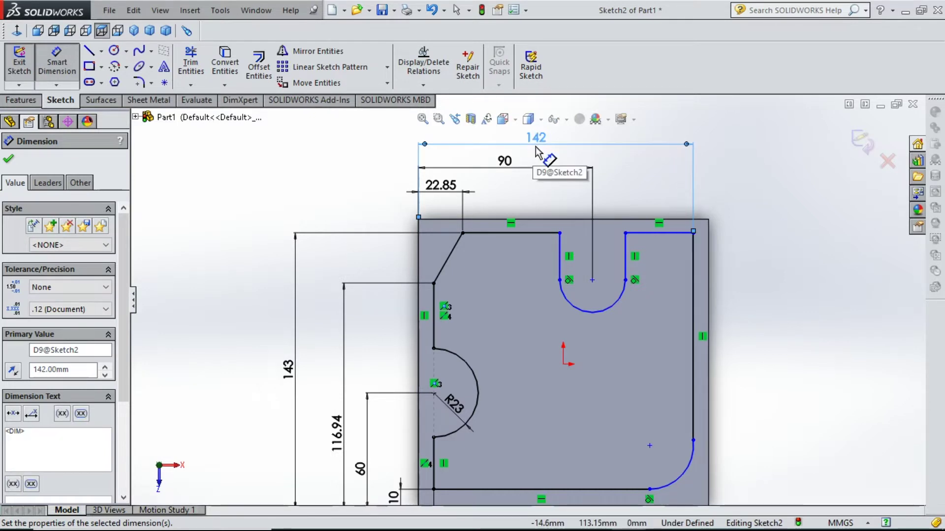
Set the U-shaped slot's arc radius to 18 mm
left_click(610, 305)
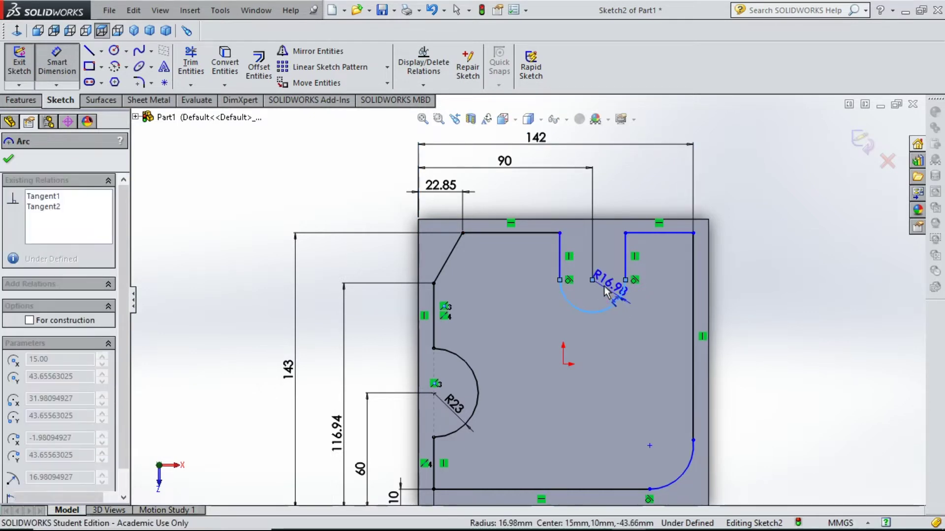
left_click(599, 289)
type("18")
key("Return")
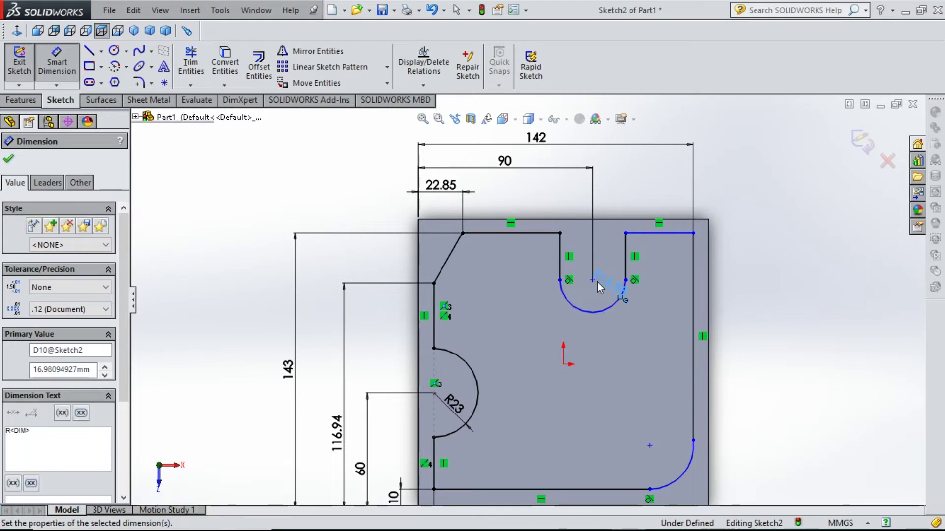
Make the two upper horizontal lines on either side of the U-shaped slot collinear
key("Escape")
left_click(659, 233)
left_click(524, 232, "ctrl")
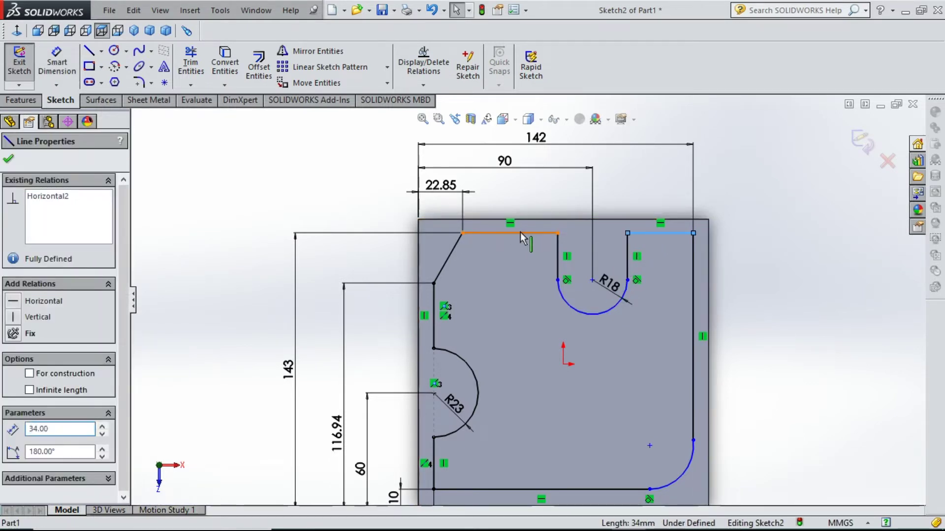
left_click(8, 160)
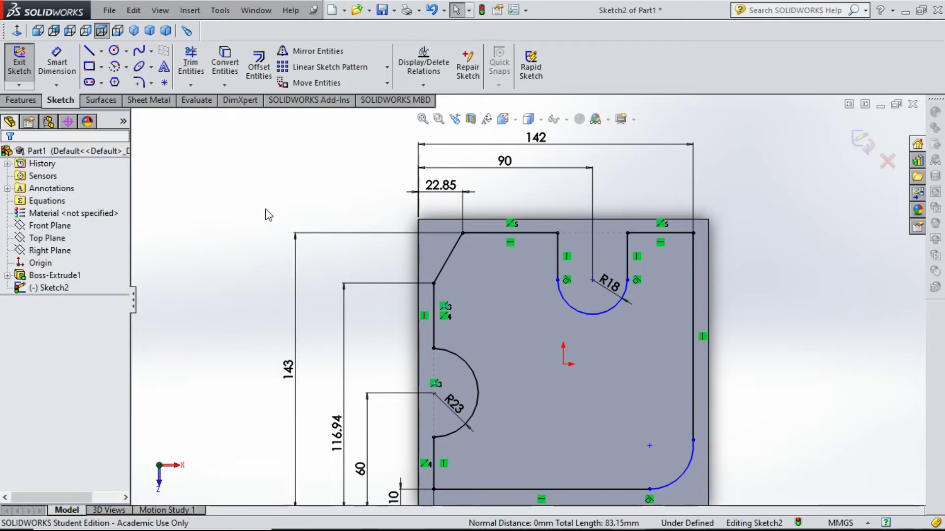
left_click(50, 66)
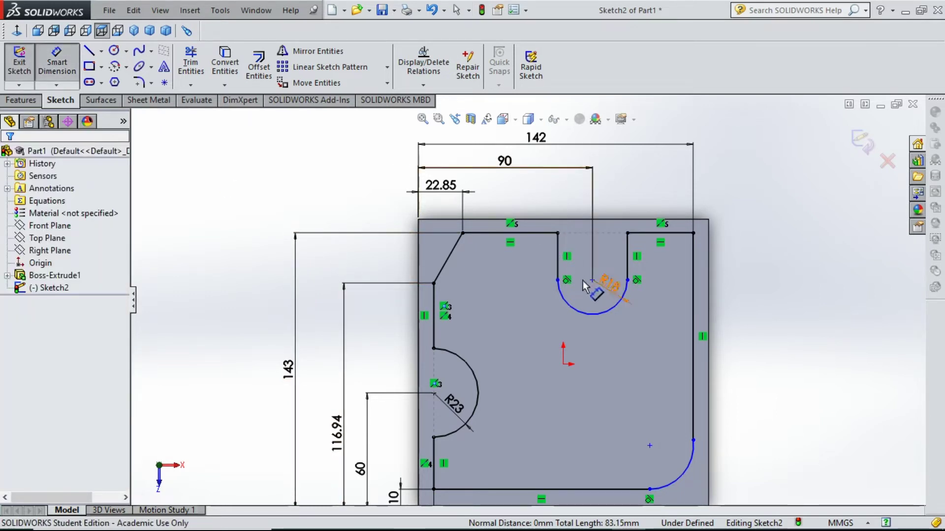
left_click(594, 287)
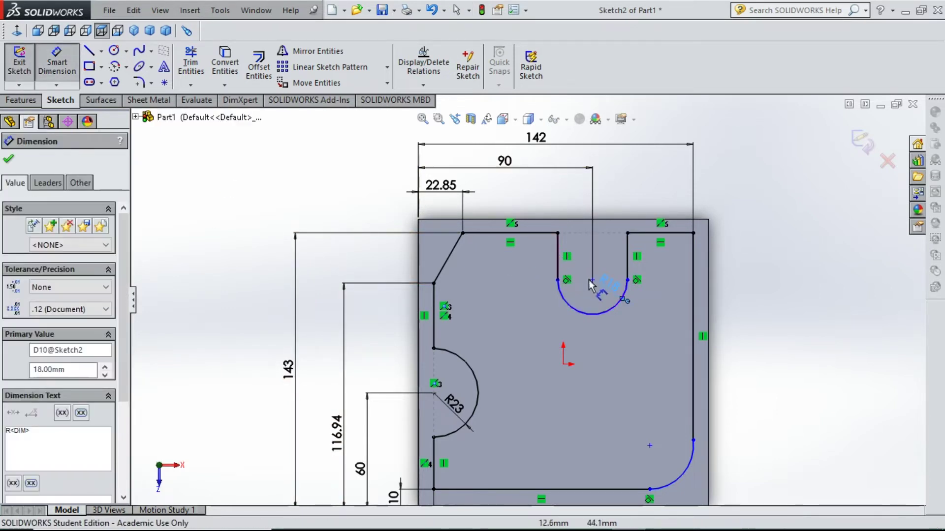
key("Escape")
key("Escape")
Dimension the U-shaped slot's arc center 110 mm above the plate's lower edge
left_click(57, 64)
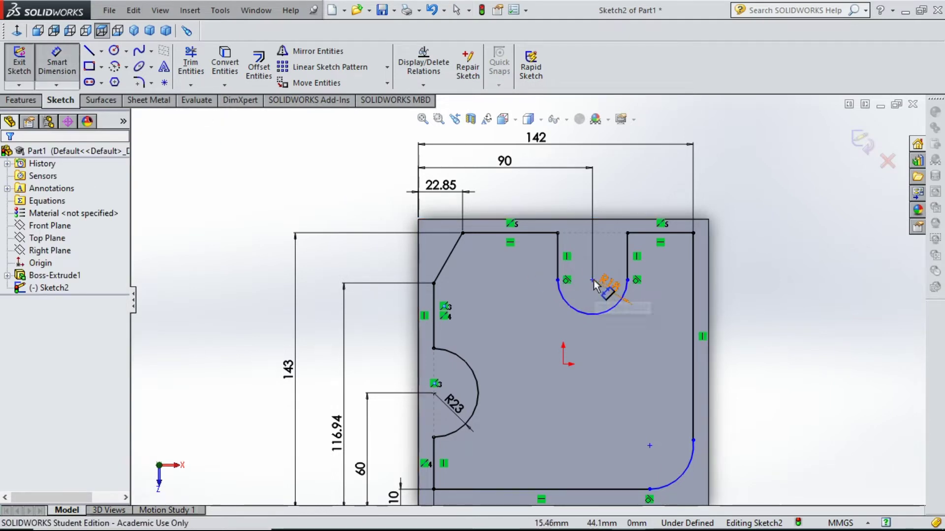
left_click(622, 298)
key("f")
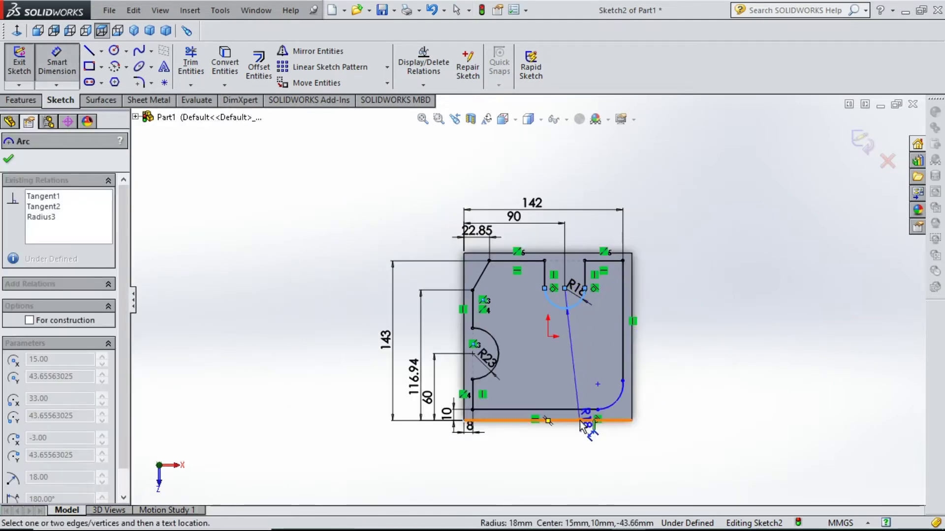
left_click(611, 420)
left_click(664, 338)
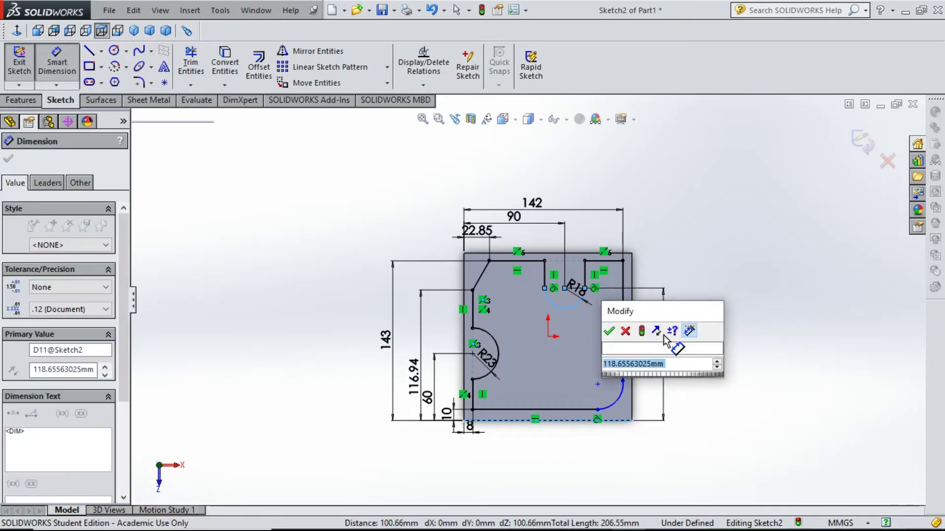
key("Return")
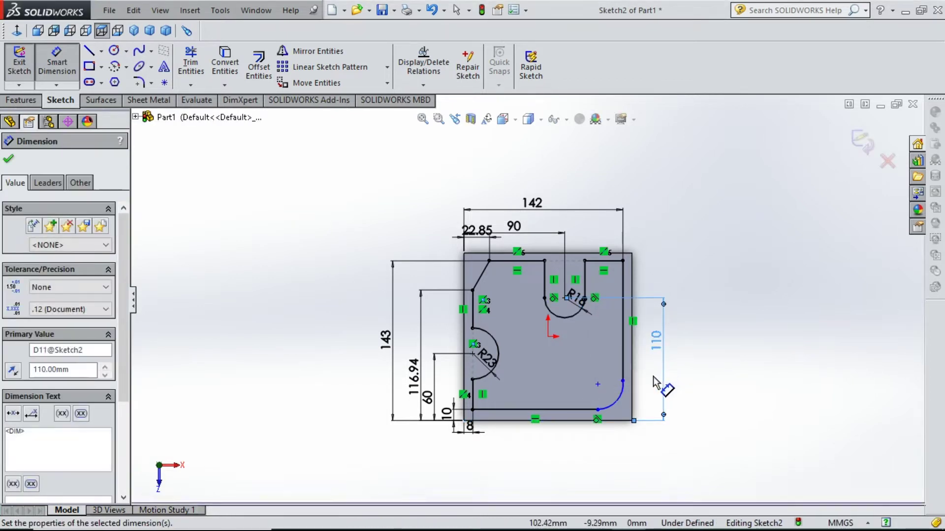
Set the radius of the outline's rounded lower-right corner to 25 mm
left_click(610, 391)
left_click(616, 393)
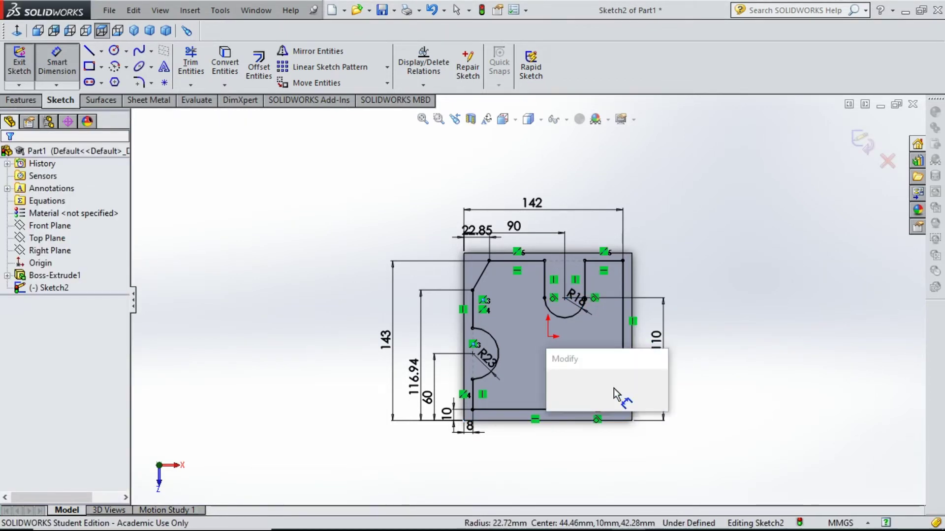
type("25")
key("Return")
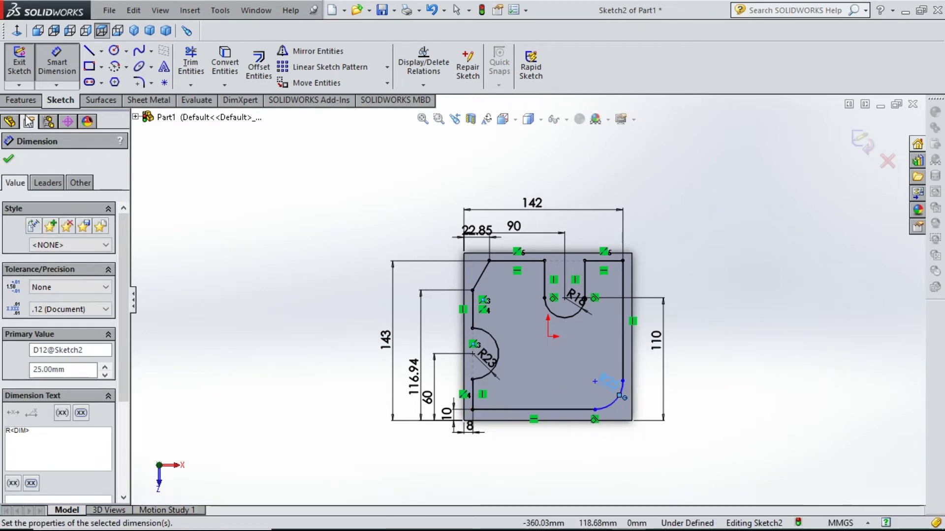
Extrude the inner contour as a 5 mm blind boss merged with the plate
left_click(20, 100)
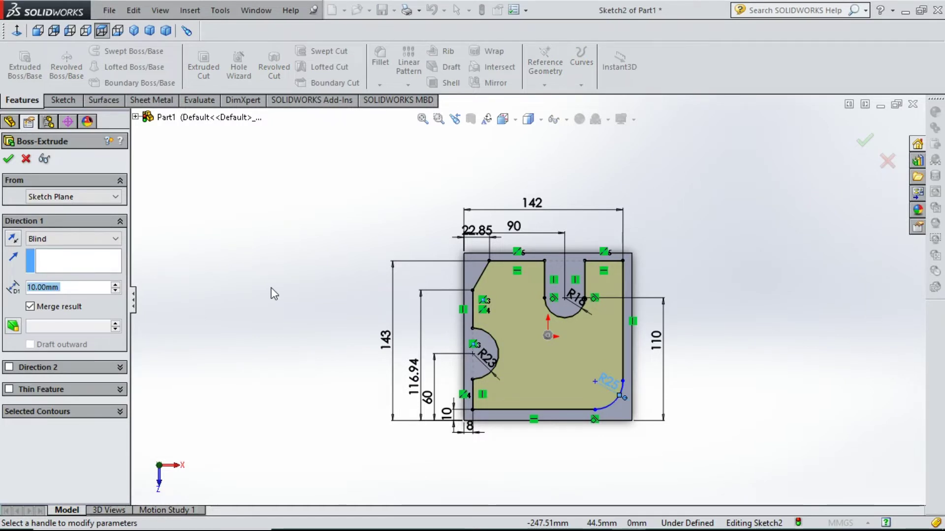
type("5")
key("Return")
left_click(8, 159)
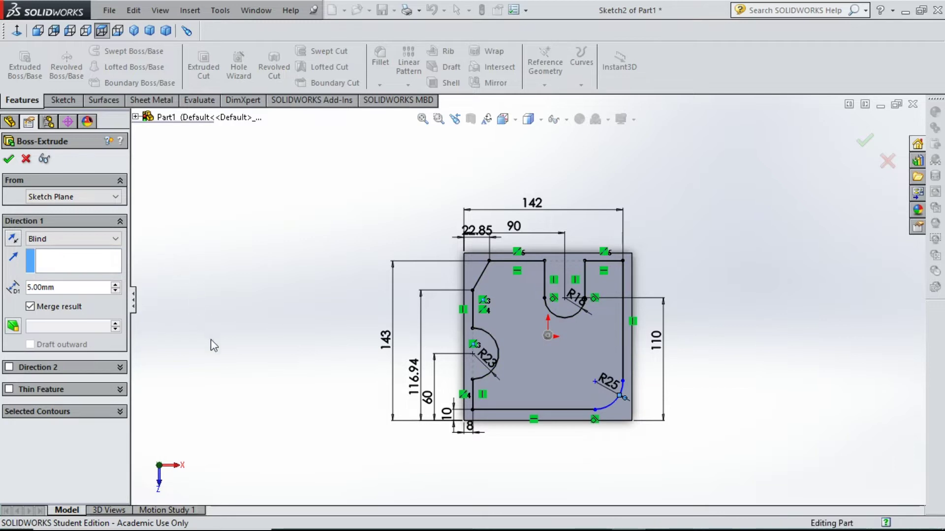
Start a sketch on the raised contour's top face and switch to the linear pattern reference drawing
mouse_move(255, 394)
middle_mouse_down()
mouse_move(348, 243)
mouse_move(426, 384)
mouse_move(551, 369)
middle_mouse_up()
left_click(551, 368)
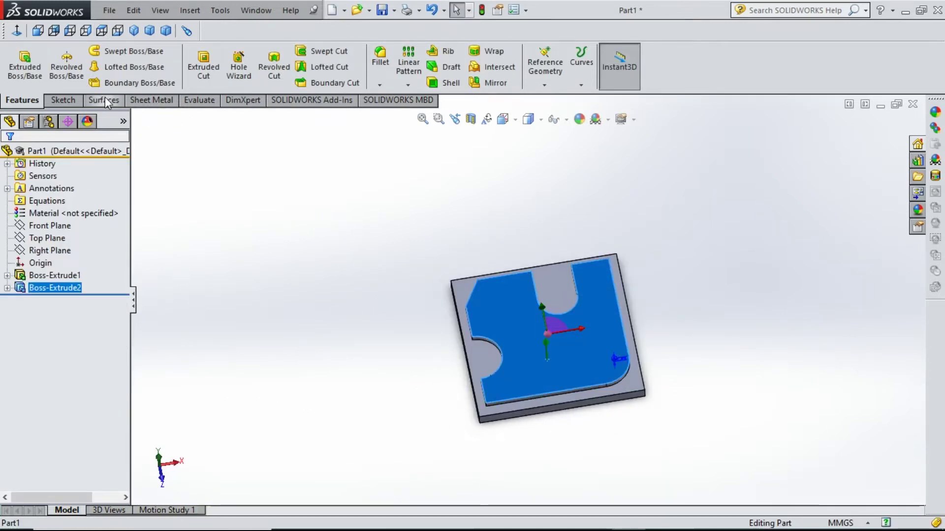
left_click(60, 100)
left_click(20, 61)
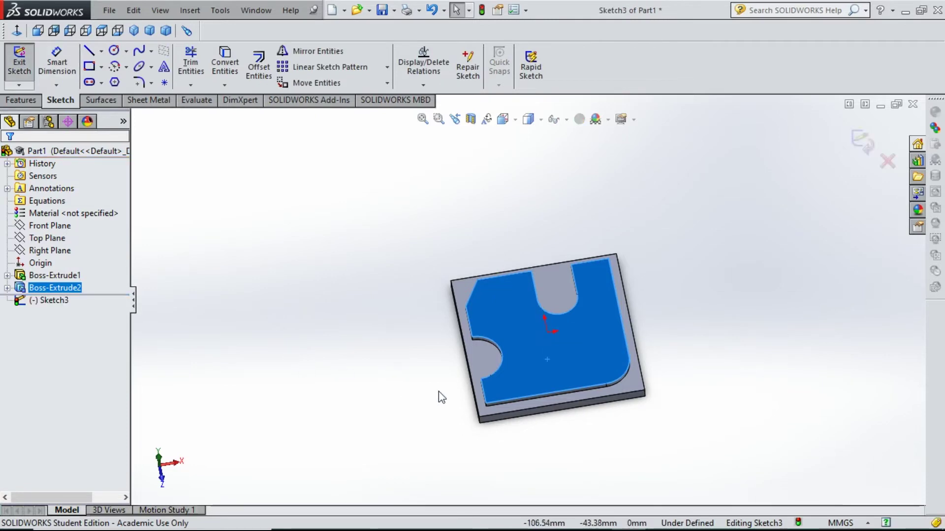
mouse_move(502, 527)
left_click(595, 523)
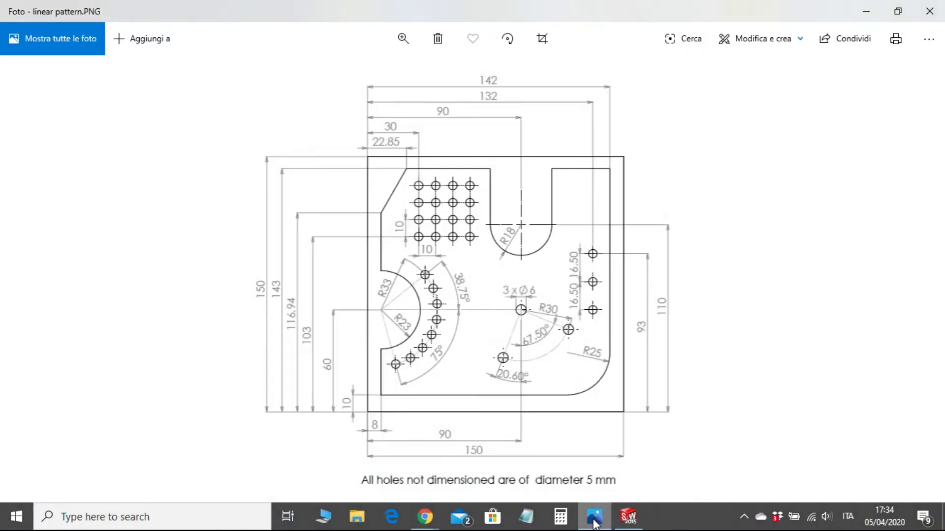
Switch back to SOLIDWORKS, view the sketch face-on and draw a circle of about 7.5 mm radius in the raised face's upper-left area
left_click(593, 519)
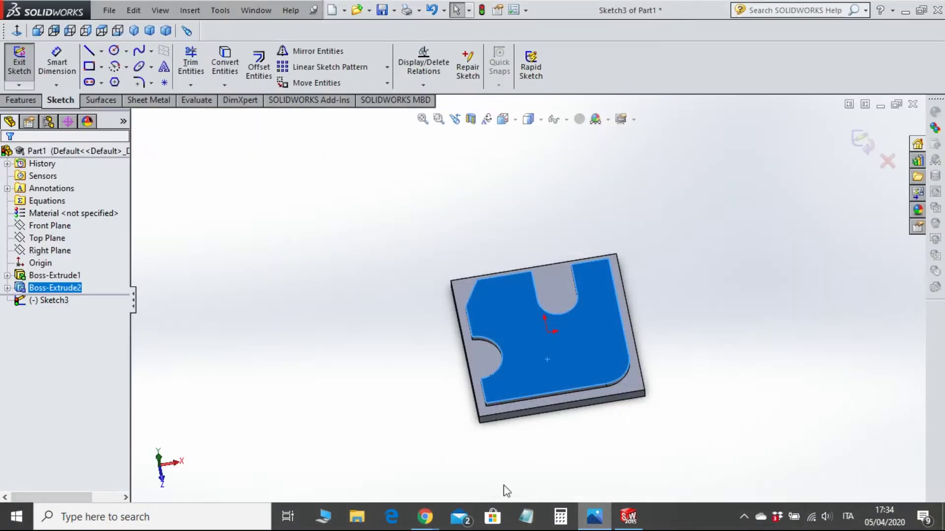
key("ctrl+8")
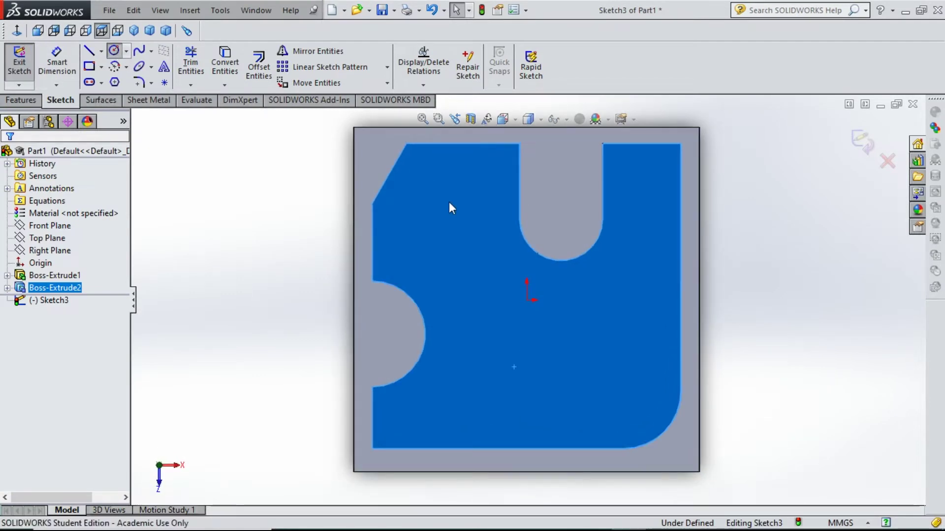
left_click(430, 214)
left_click(436, 230)
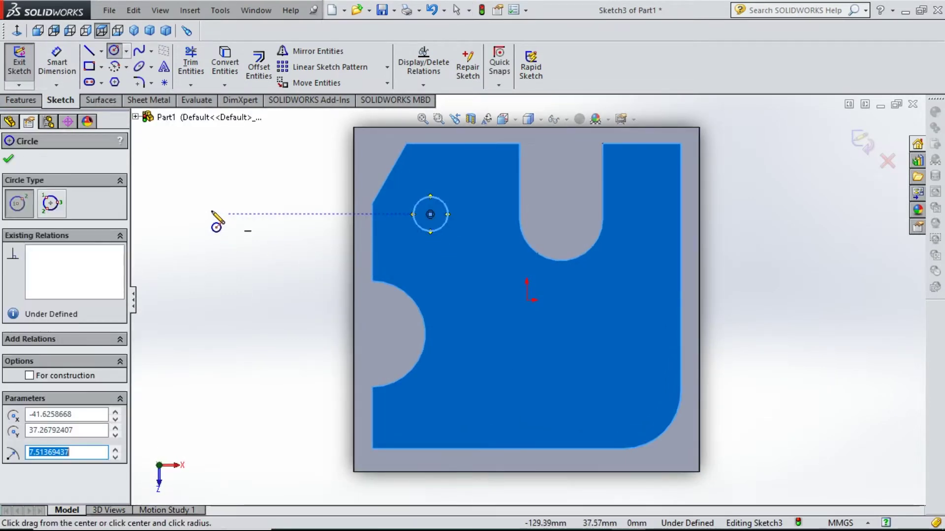
Dimension the circle's center 30 mm from the plate's left edge
left_click(57, 60)
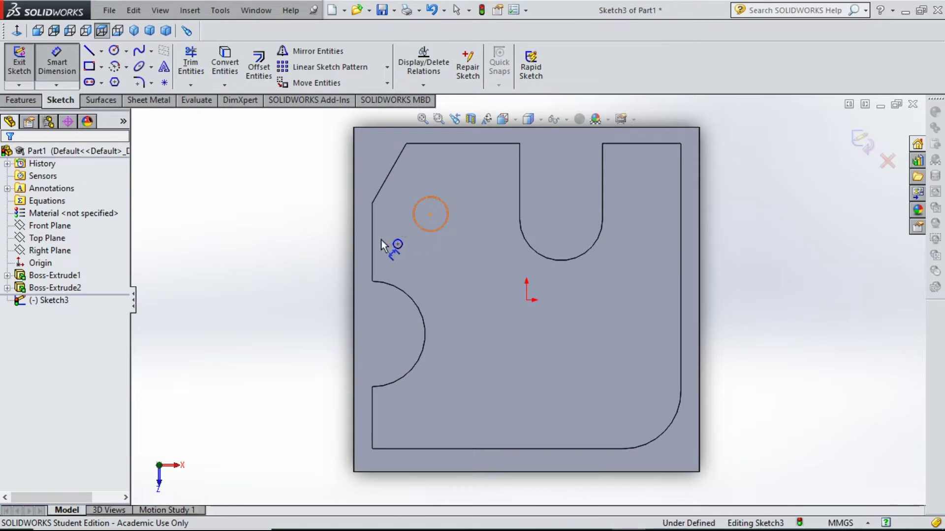
left_click(354, 236)
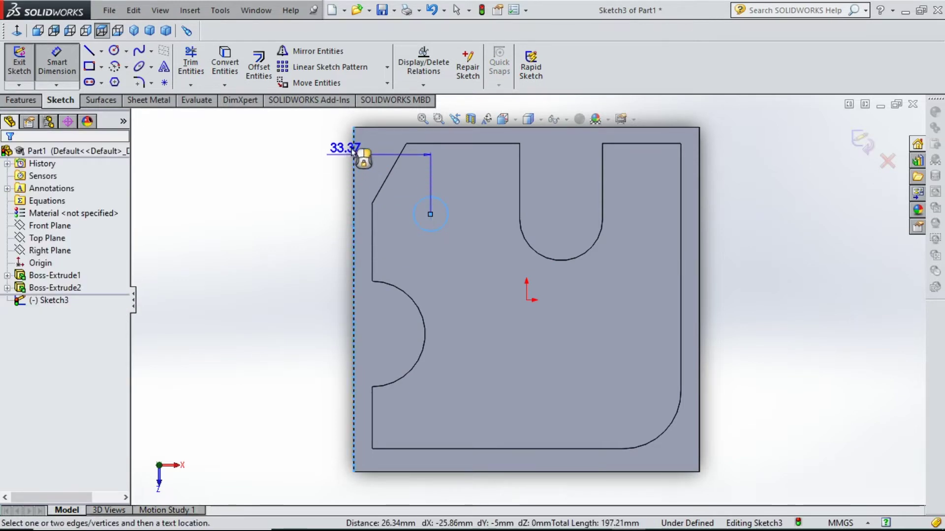
left_click(374, 123)
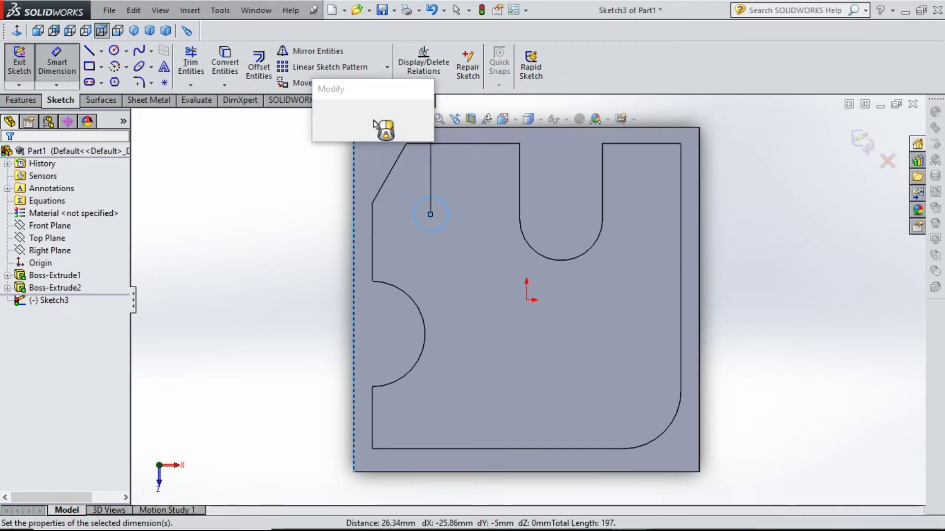
type("30")
key("Return")
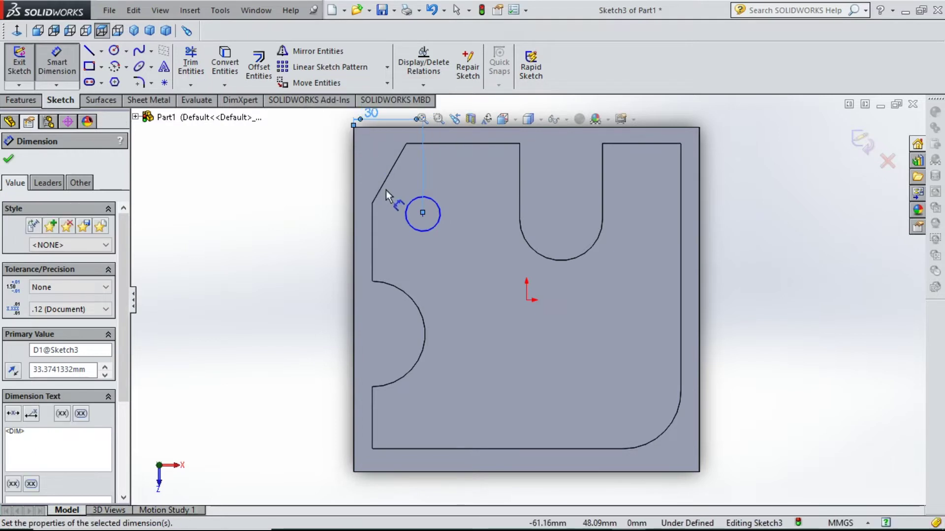
Dimension the circle's center 103 mm above the plate's lower edge
scroll(481, 165, "up", 3)
scroll(456, 298, "down", 2)
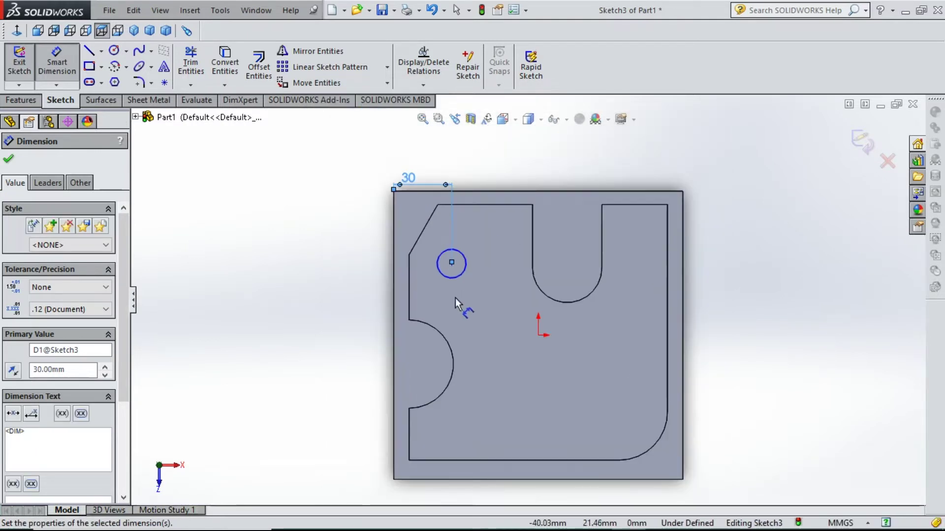
left_click(452, 262)
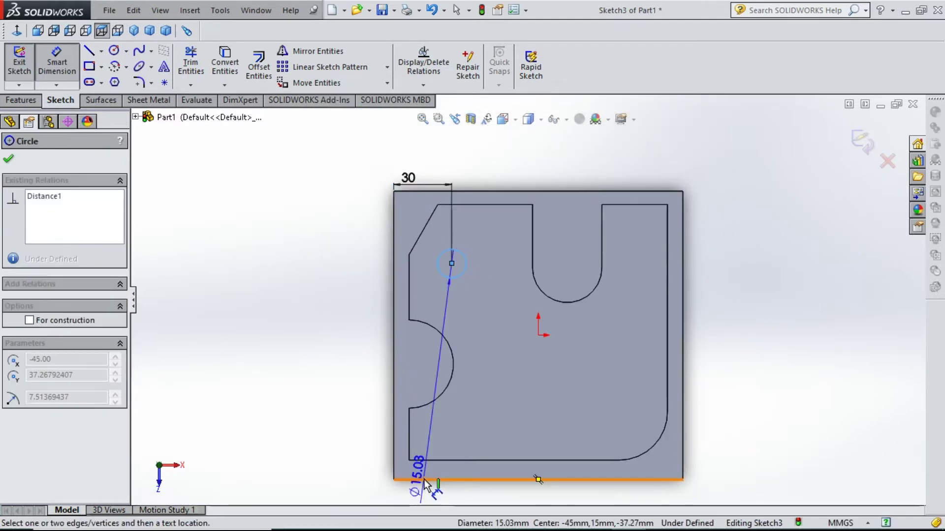
left_click(422, 478)
left_click(368, 389)
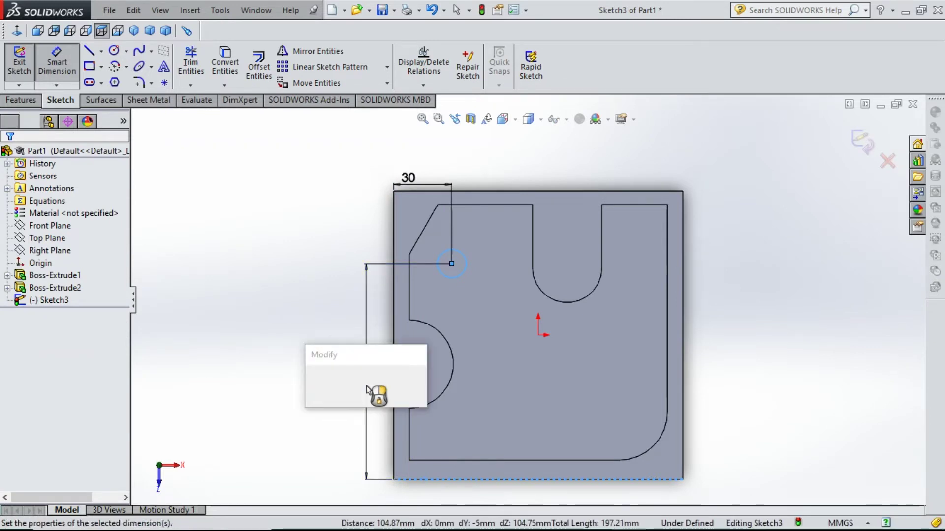
type("103")
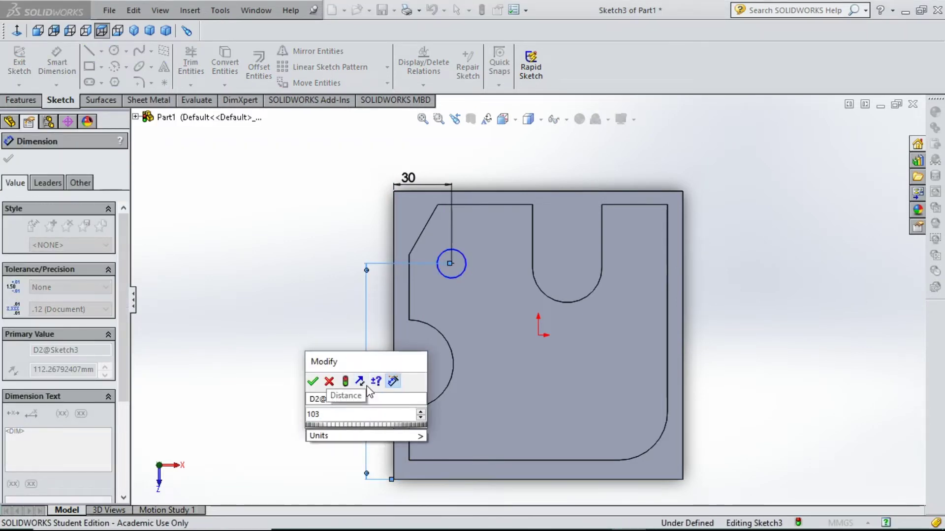
key("Return")
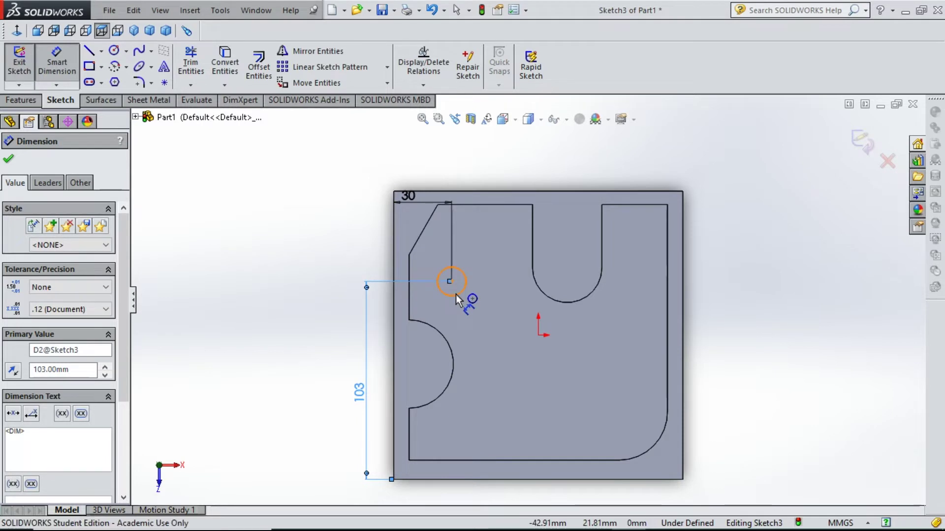
Set the circle's diameter to 5 mm and finish dimensioning
left_click(456, 294)
left_click(369, 259)
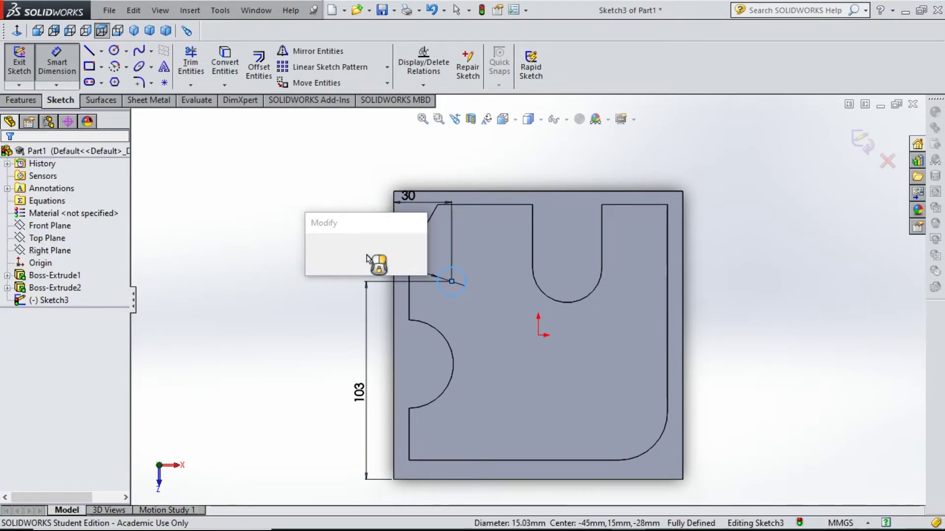
key("Return")
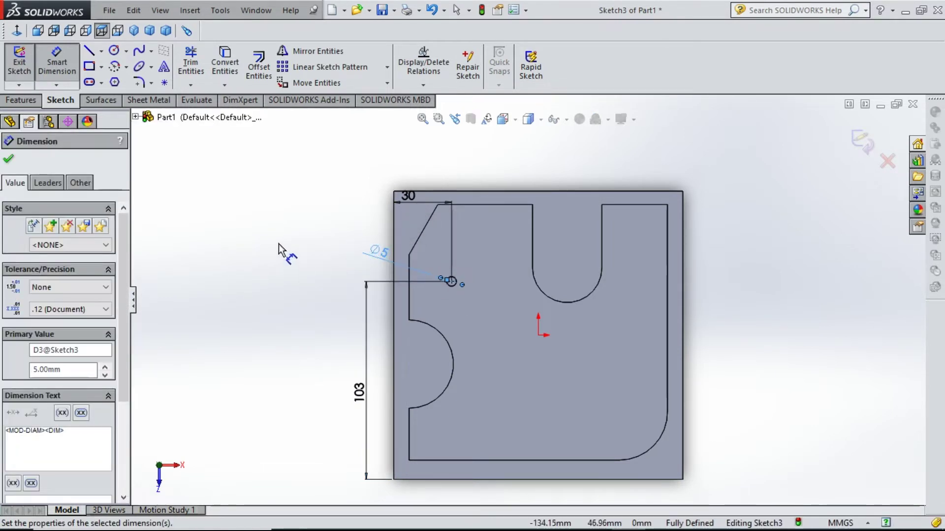
left_click(9, 158)
Pattern the circle linearly with 4 instances along X and 4 along Y at 10 mm spacing, and move the 30 mm dimension above the plate
left_click(325, 67)
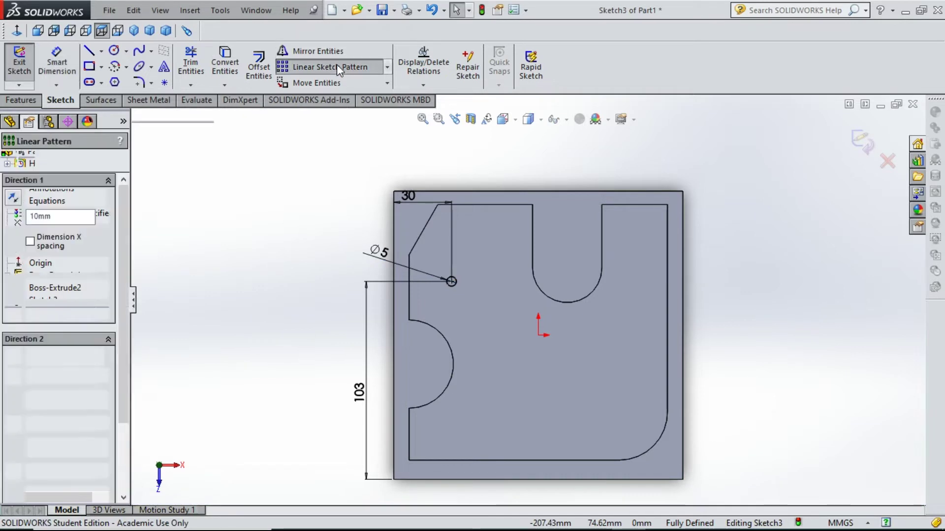
left_click(450, 285)
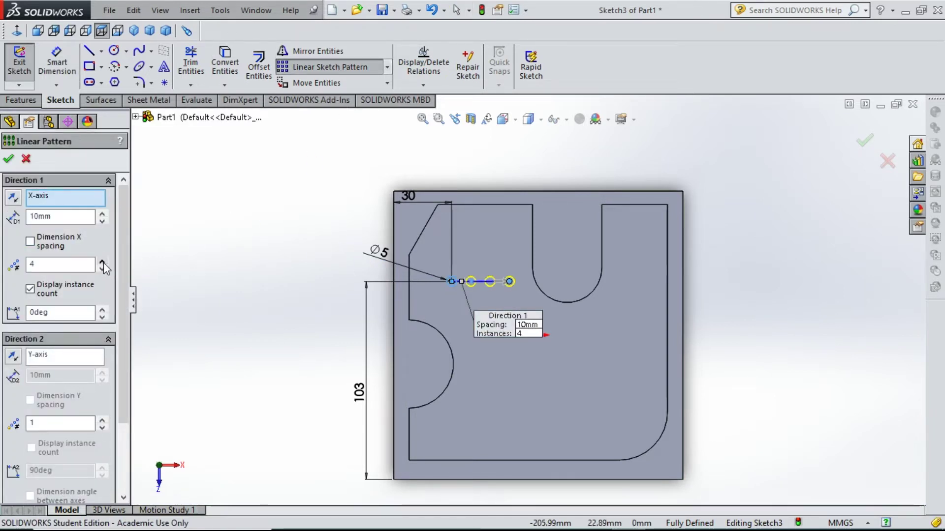
left_click(102, 419)
left_click(102, 420)
left_click(102, 419)
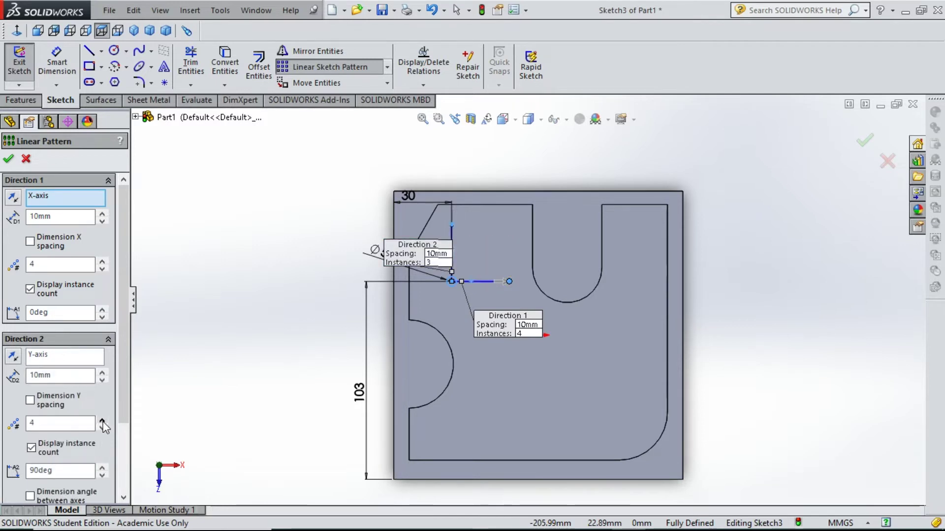
left_click(8, 160)
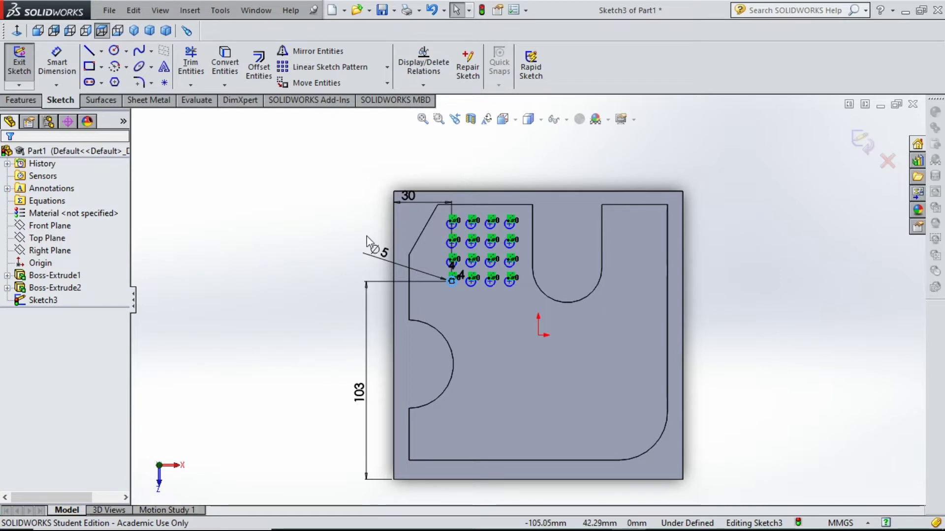
left_click_drag(412, 198, 415, 170)
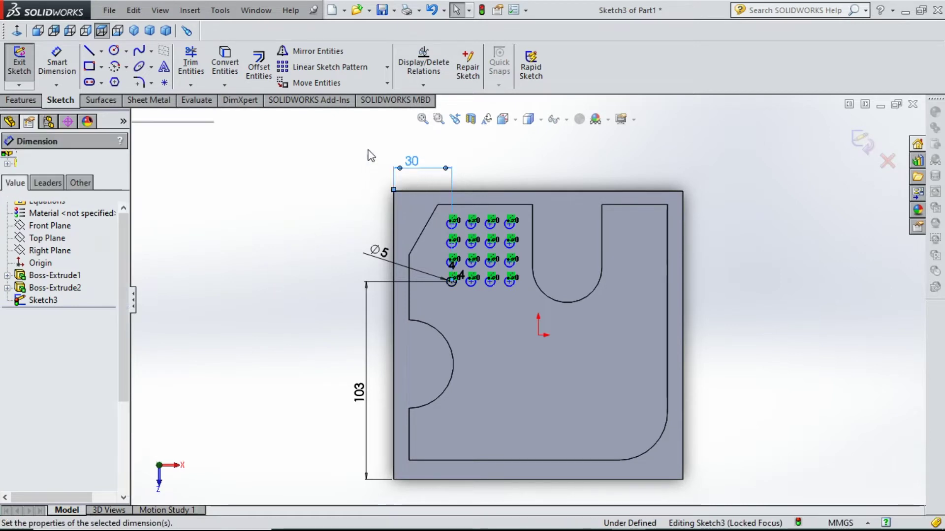
left_click(329, 340)
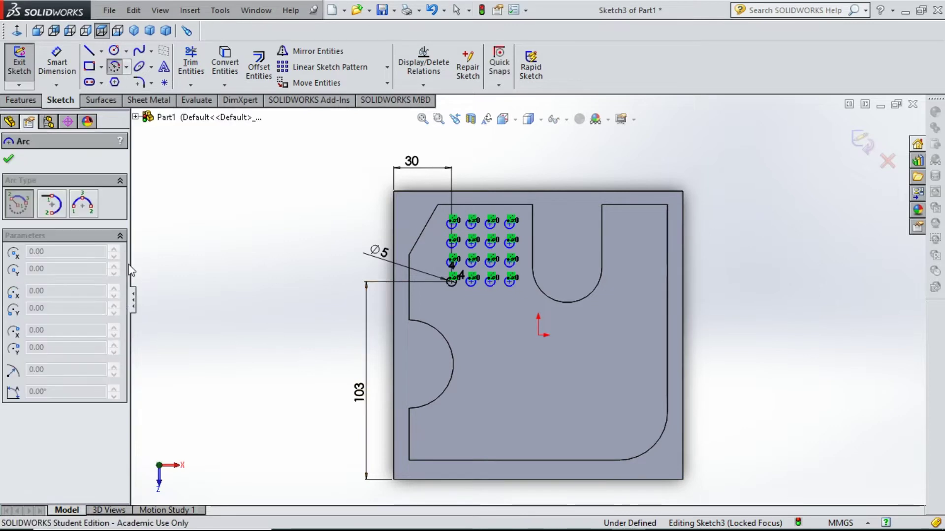
Draw a construction arc of about 29 mm radius around the semicircular notch, centered on the notch's center
left_click(408, 364)
left_click(433, 314)
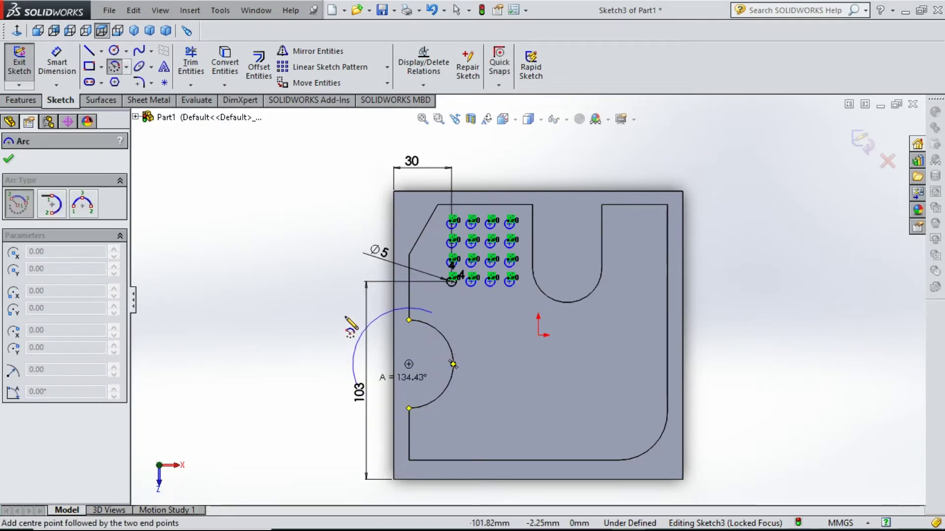
left_click(425, 419)
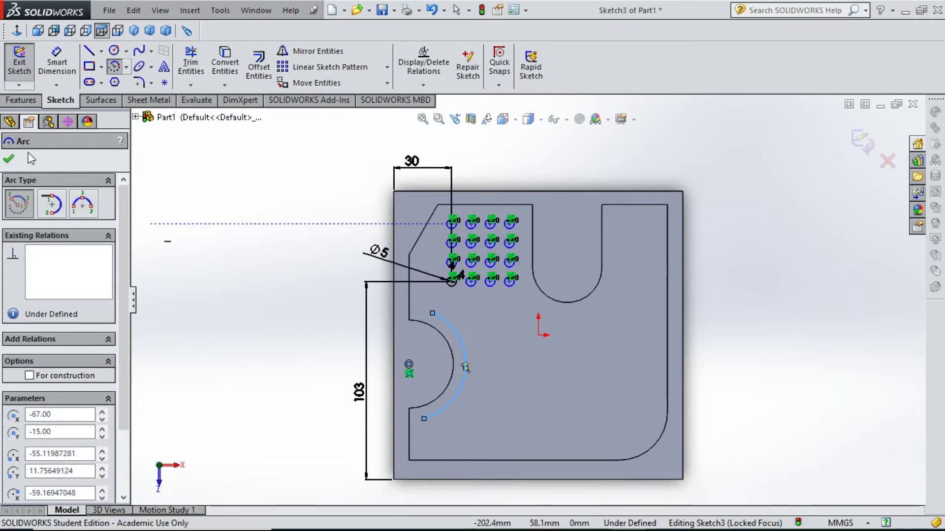
left_click(30, 376)
left_click(8, 160)
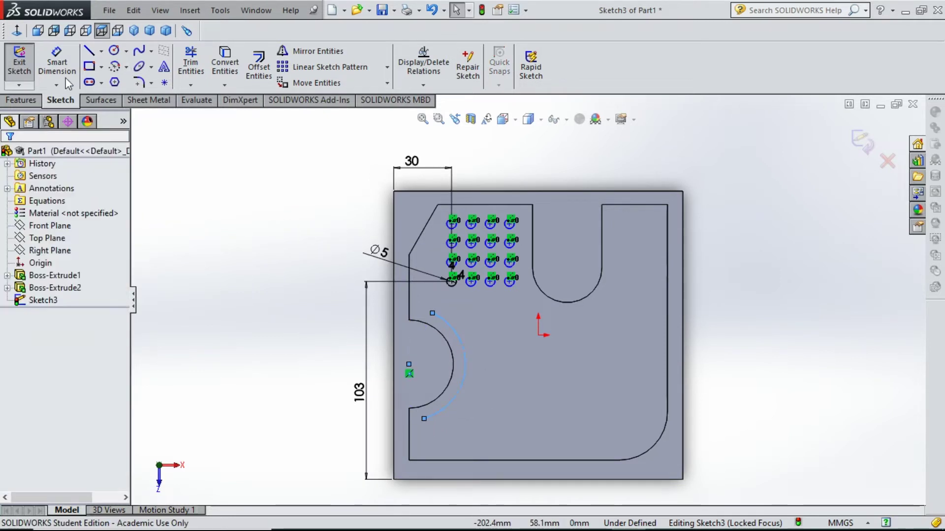
Set the construction arc's radius to 33 mm
left_click(57, 62)
left_click(460, 332)
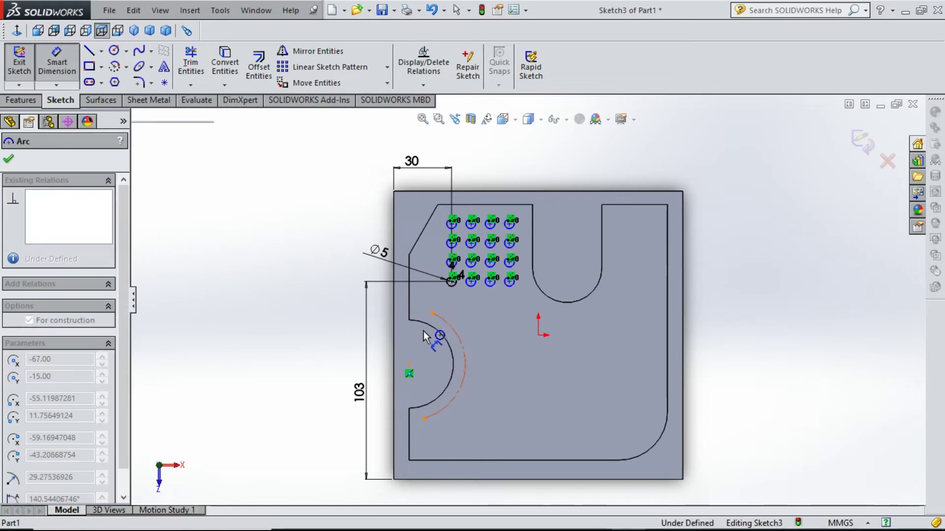
left_click(436, 330)
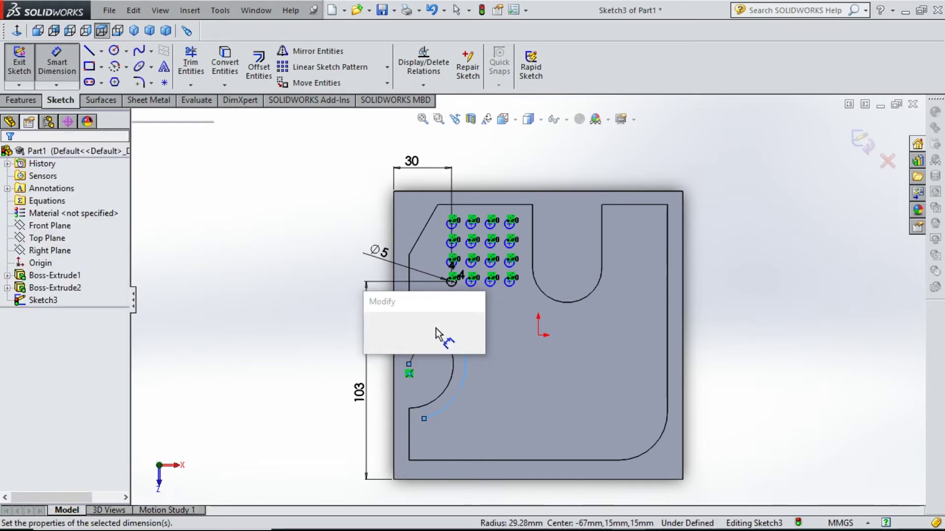
type("33")
key("Return")
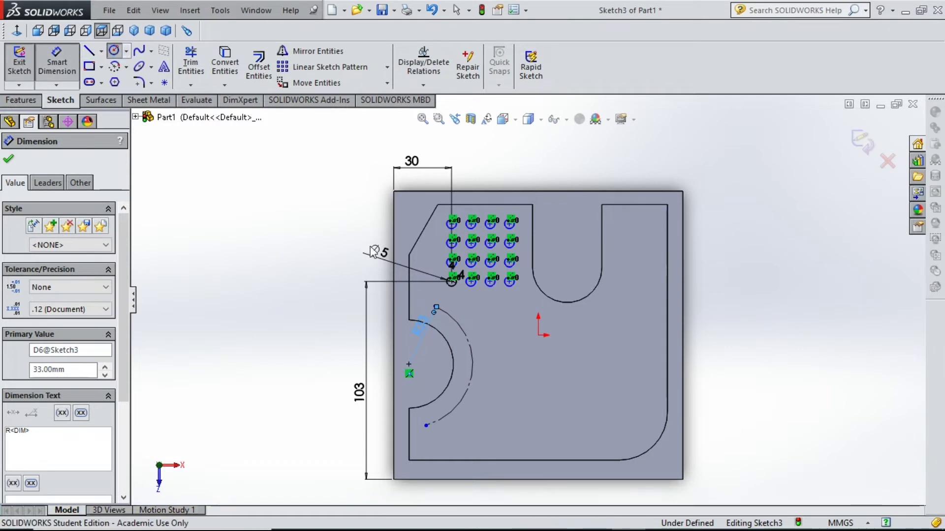
Draw a circle centered on the upper part of the construction arc and set its diameter to 5 mm
left_click(114, 50)
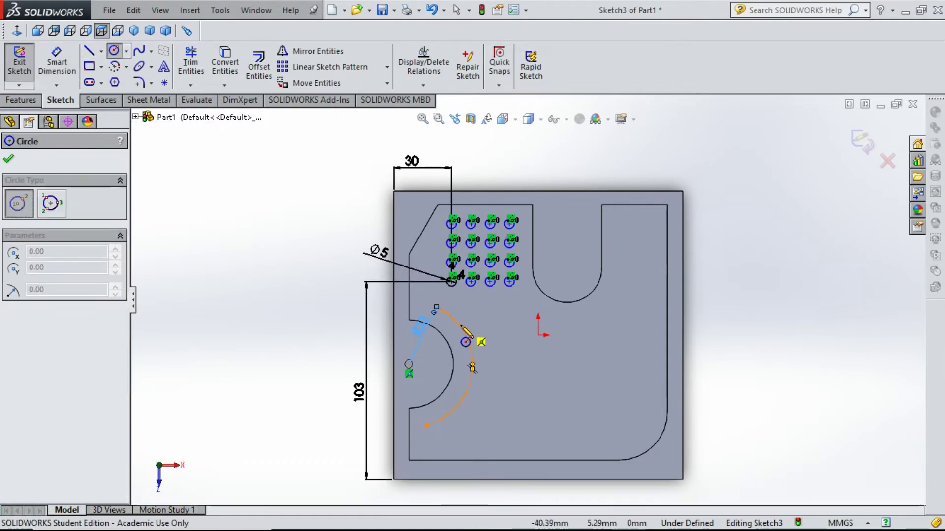
left_click(461, 327)
left_click(473, 325)
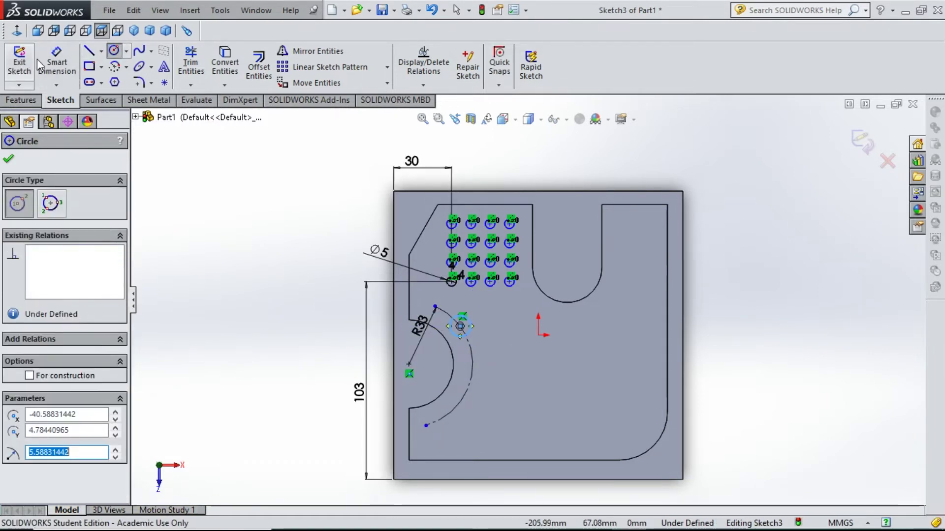
left_click(57, 62)
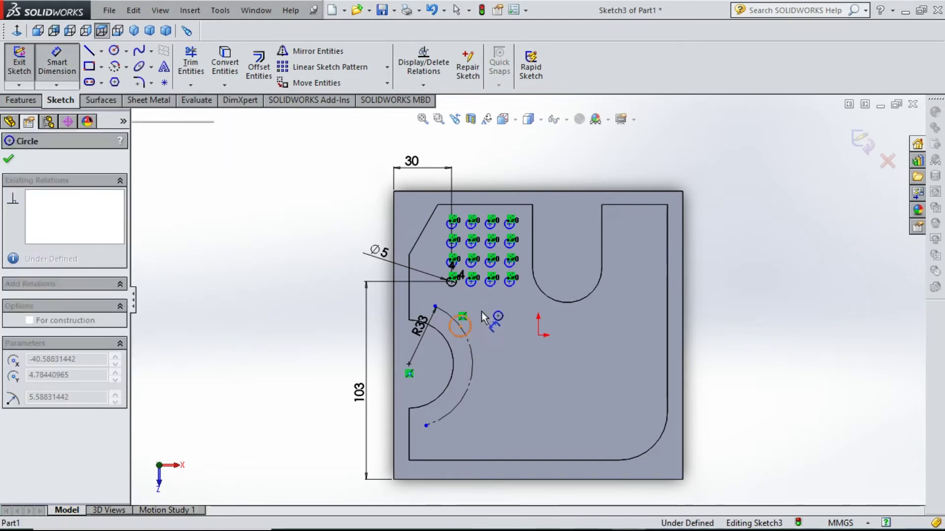
left_click(470, 320)
left_click(485, 319)
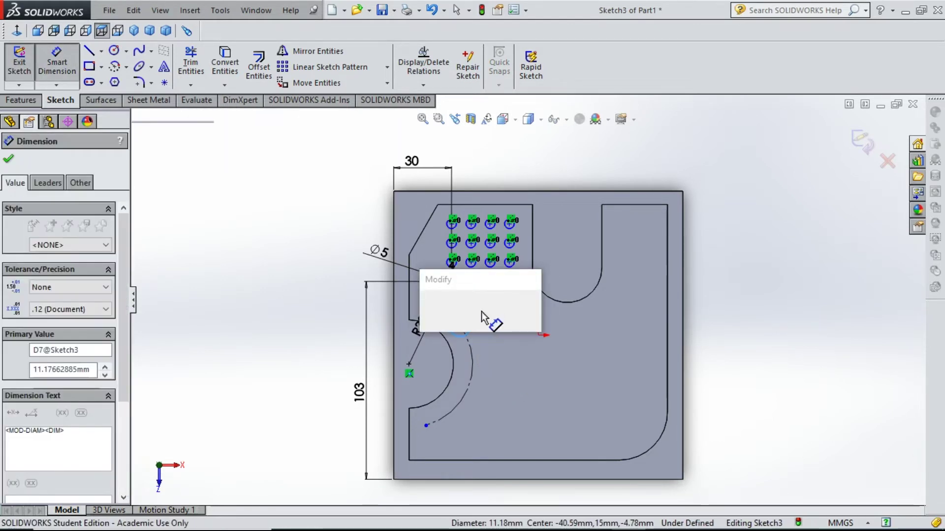
type("5")
key("Return")
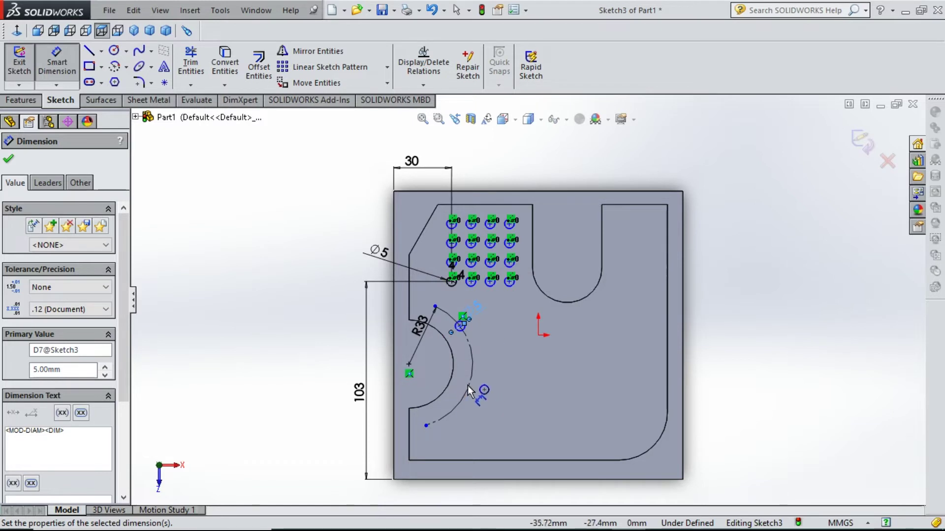
Draw a horizontal centerline from the construction arc's center, extending to the right past the arc
left_click(101, 50)
left_click(125, 80)
left_click(409, 364)
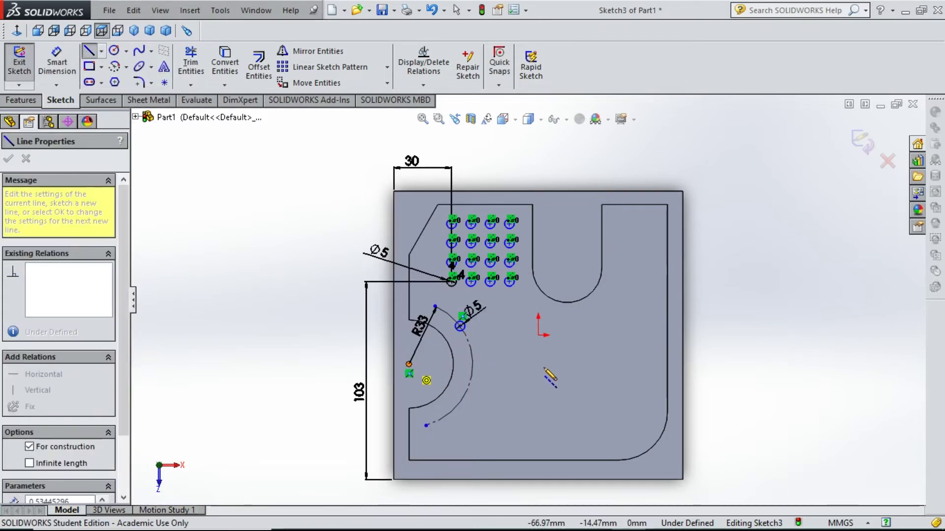
left_click(576, 364)
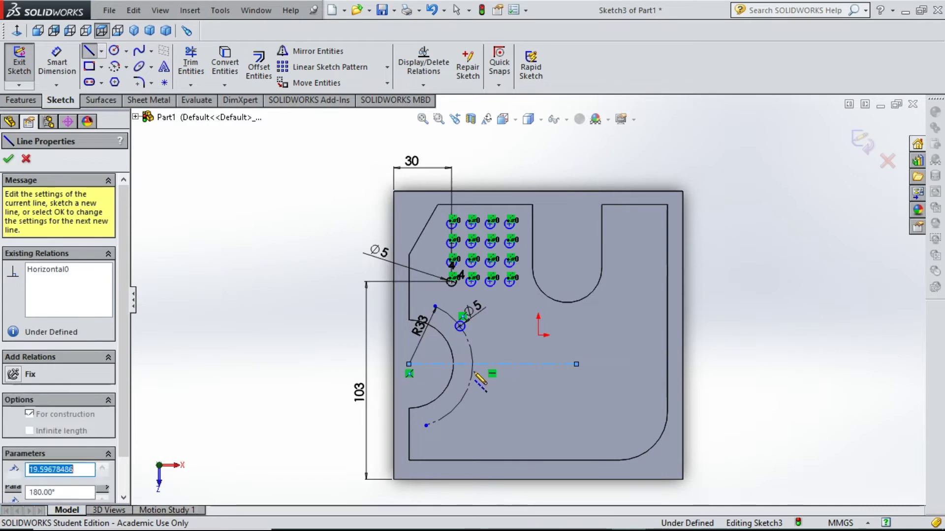
key("Escape")
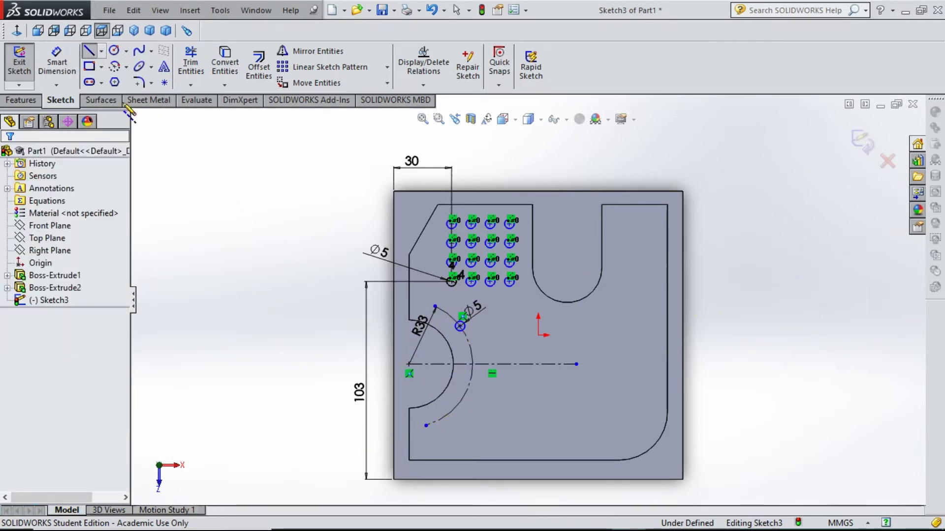
Draw a centerline from the construction arc's center to the center of the 5 mm circle on the arc
left_click(101, 51)
left_click(117, 80)
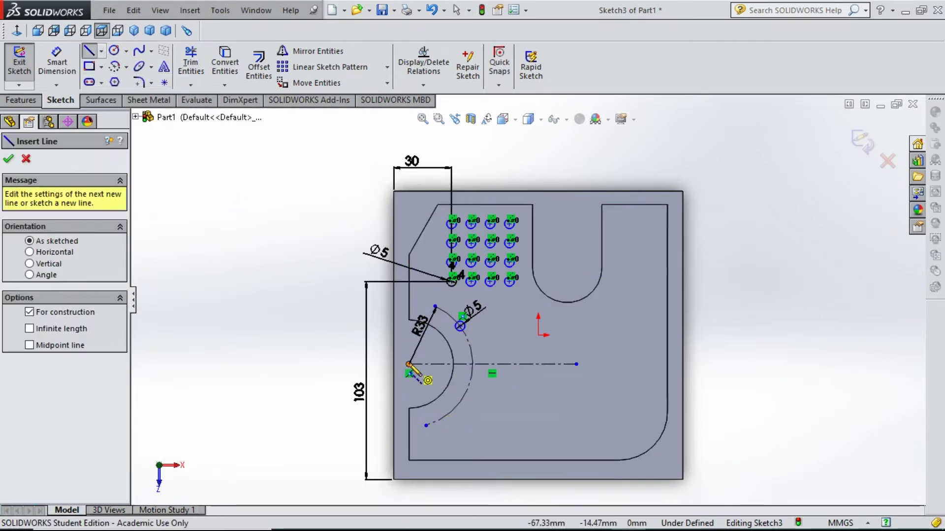
left_click(408, 364)
left_click(460, 327)
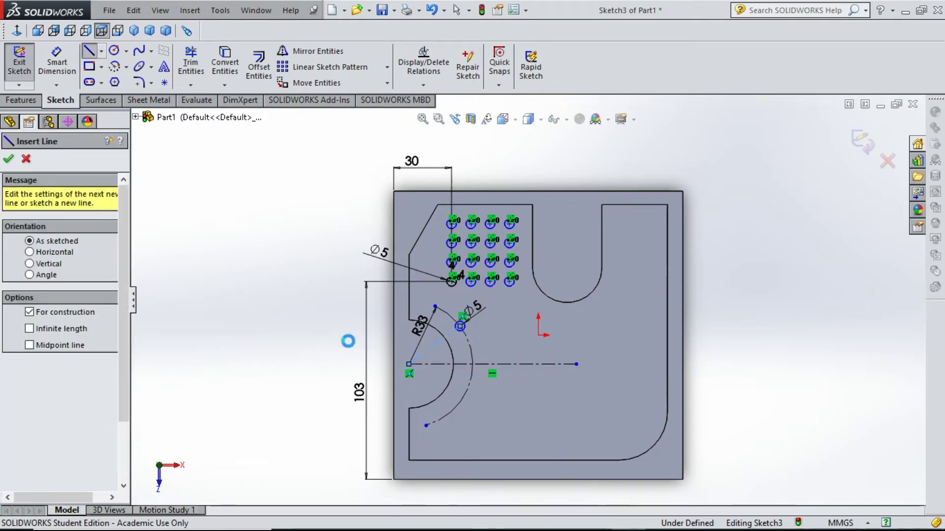
key("Escape")
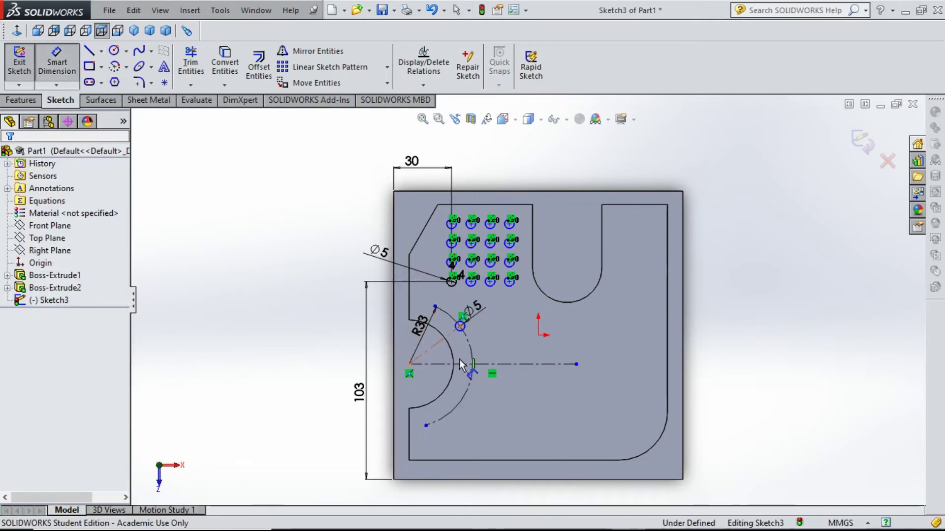
Dimension the angle between the inclined and horizontal centerlines and set it to 38.75°
left_click(460, 360)
left_click(503, 365)
left_click(500, 339)
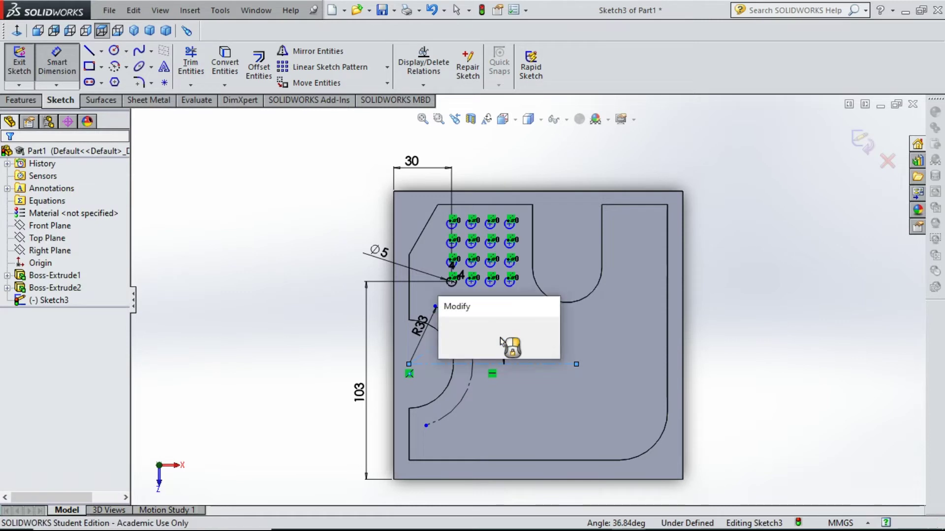
type("38.7")
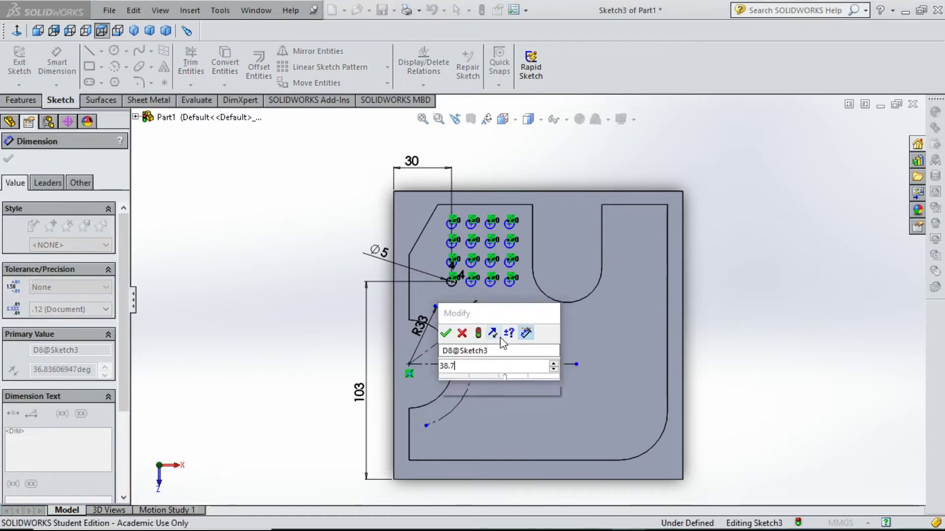
type("5")
key("Return")
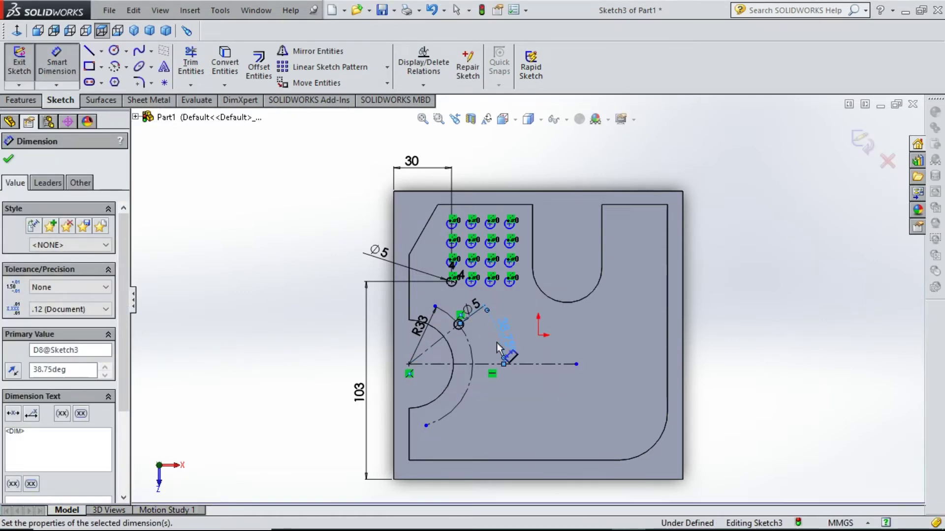
Create a circular sketch pattern of the arc's 5 mm circle about the arc center, with 8 equally spaced instances over 113.75°, checking the reference drawing
left_click(388, 67)
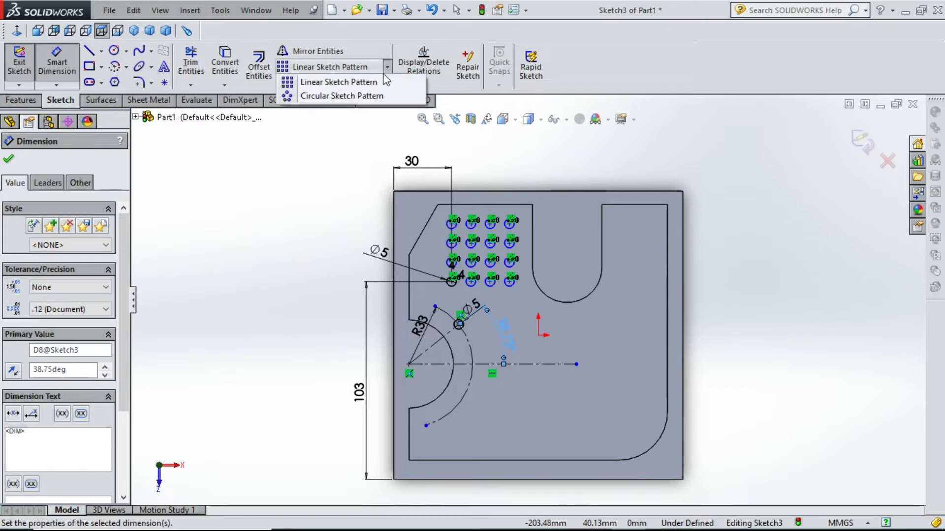
left_click(342, 96)
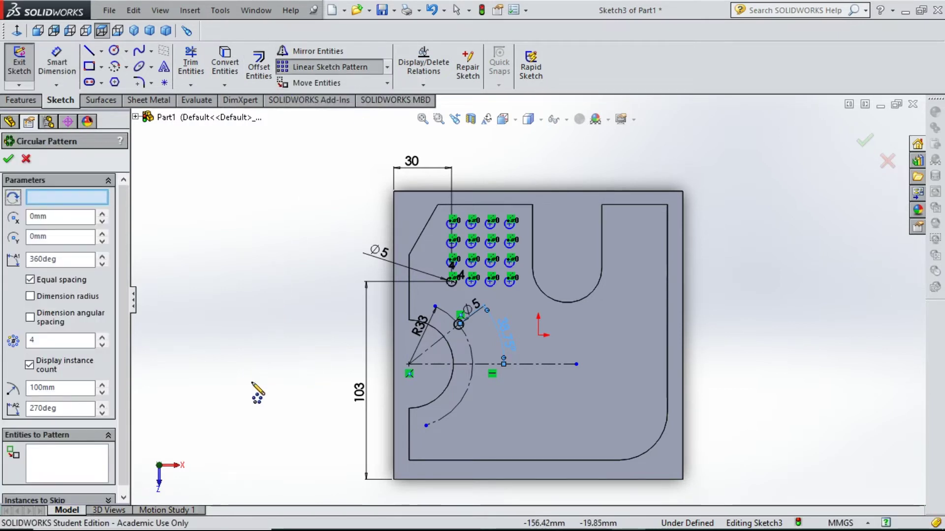
left_click(409, 365)
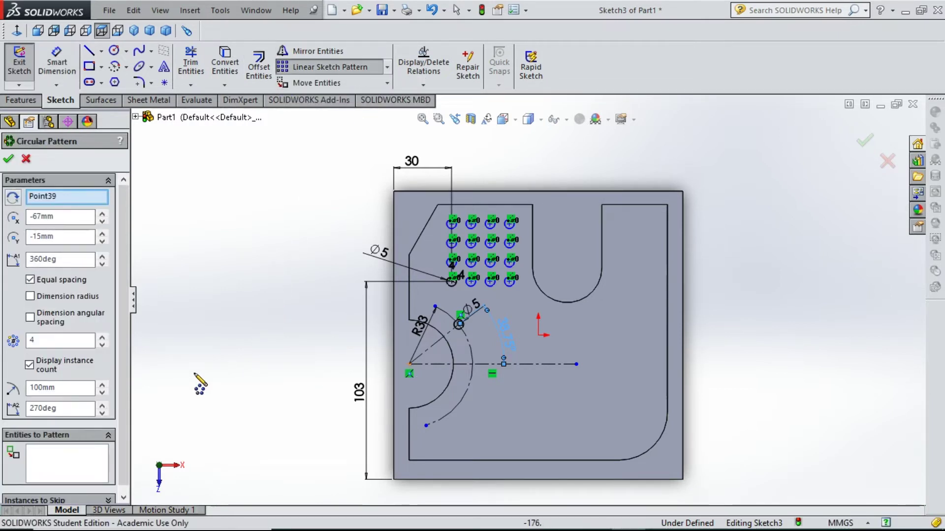
left_click(90, 459)
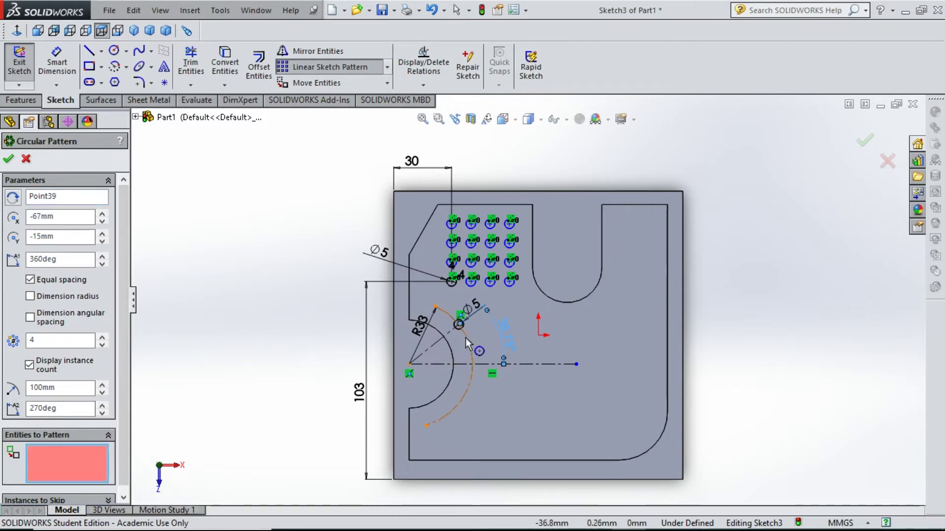
left_click(458, 333)
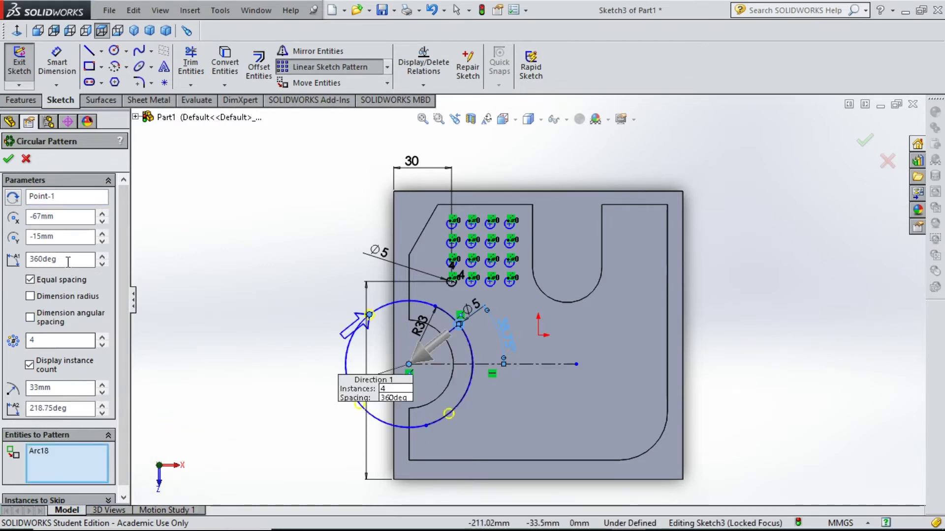
left_click(594, 521)
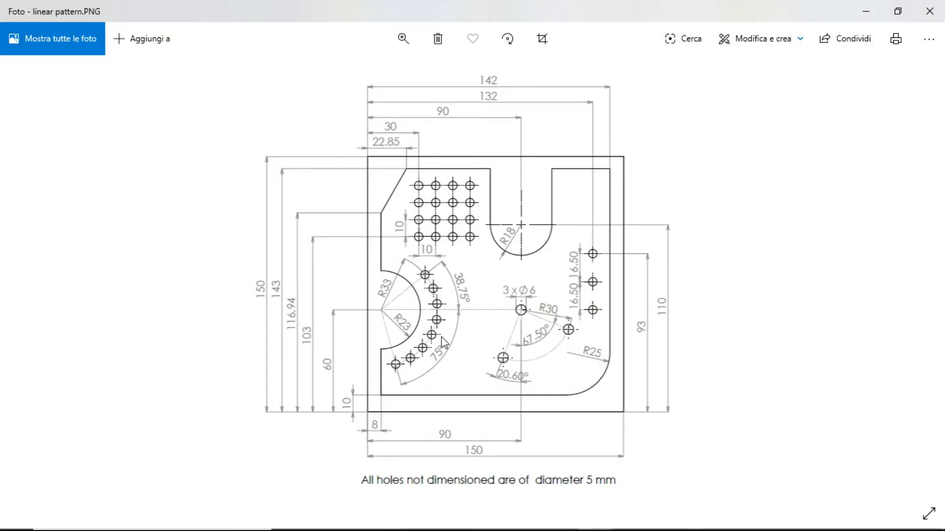
left_click(629, 516)
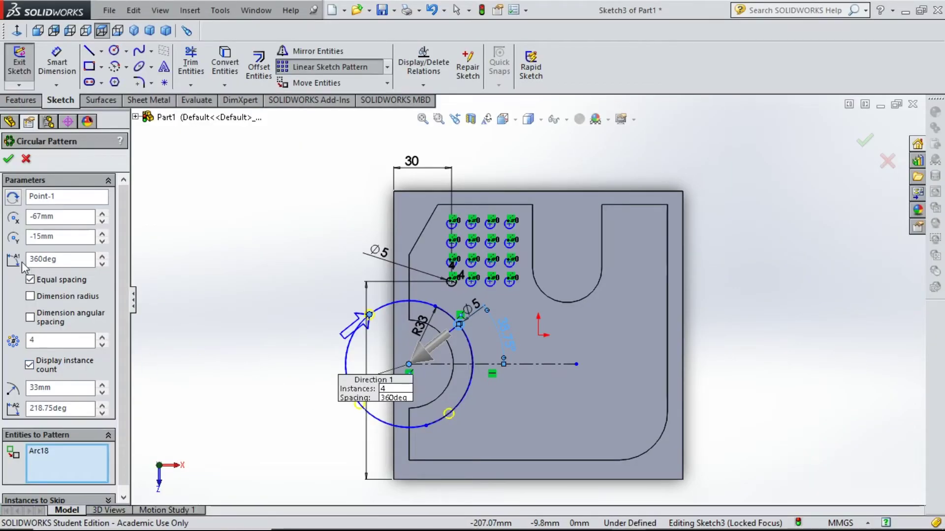
scroll(99, 339, "up", 4)
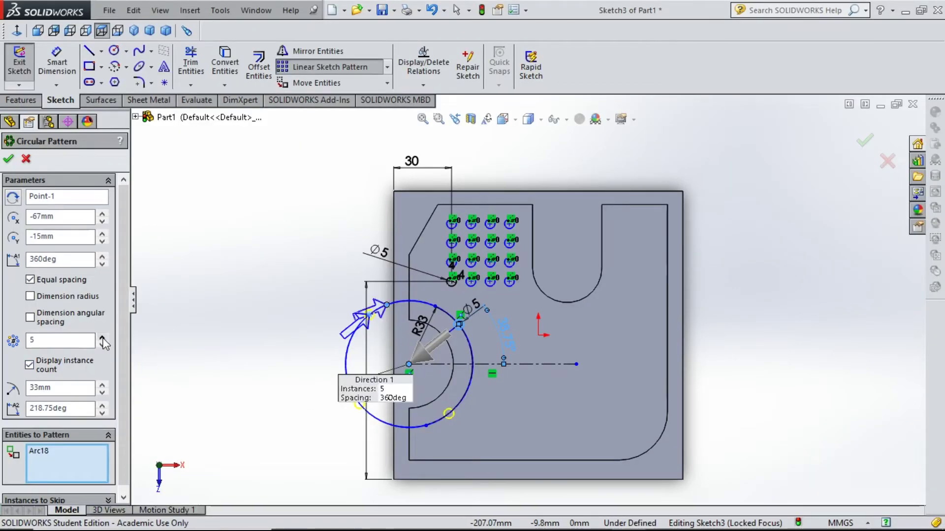
double_click(44, 258)
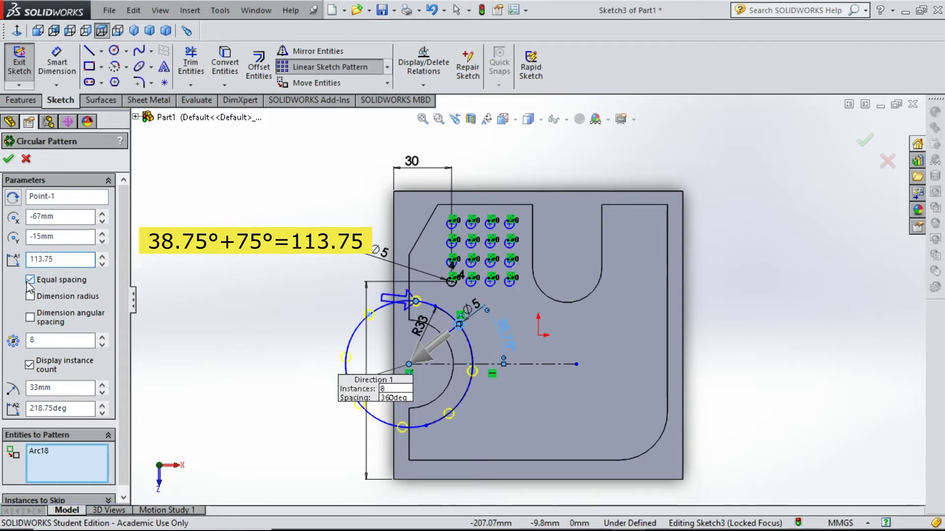
left_click(8, 158)
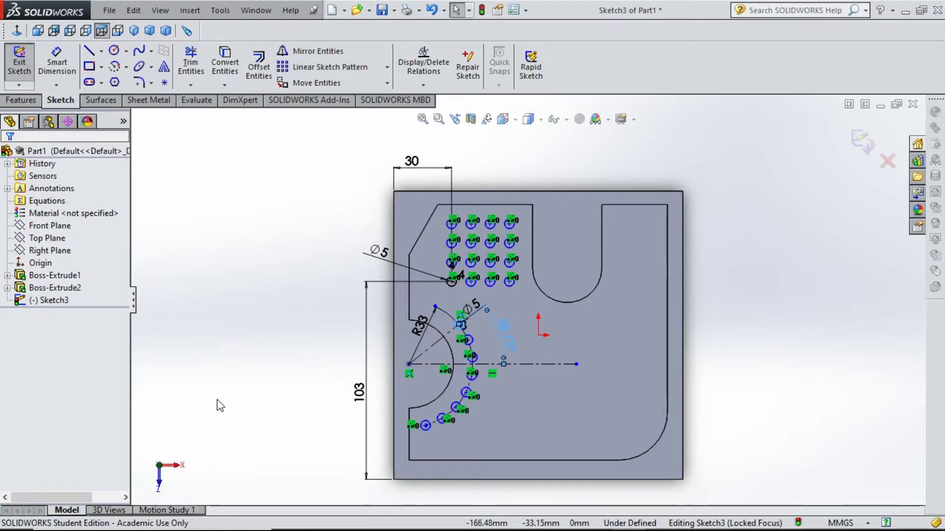
Draw a circle on the raised face between the U-shaped notch and the right edge, and set its diameter to 5 mm
left_click(114, 51)
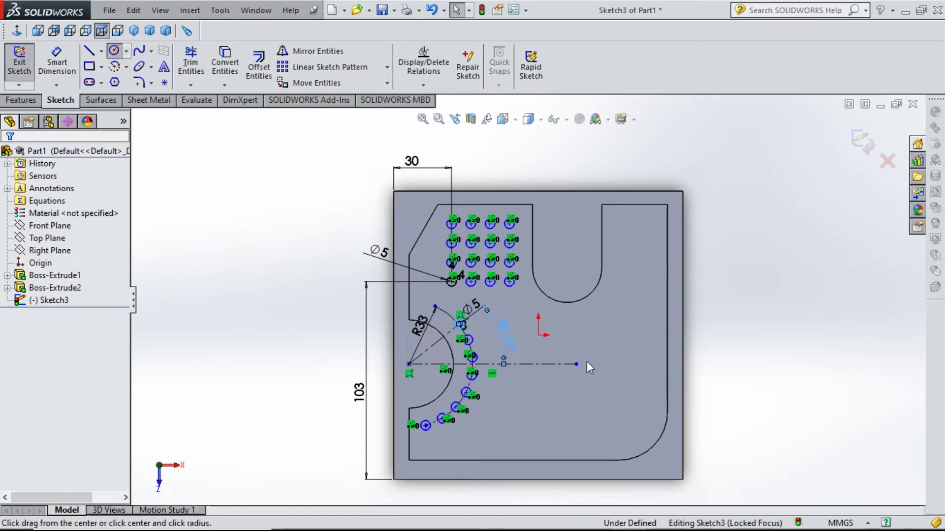
left_click(649, 298)
left_click(665, 302)
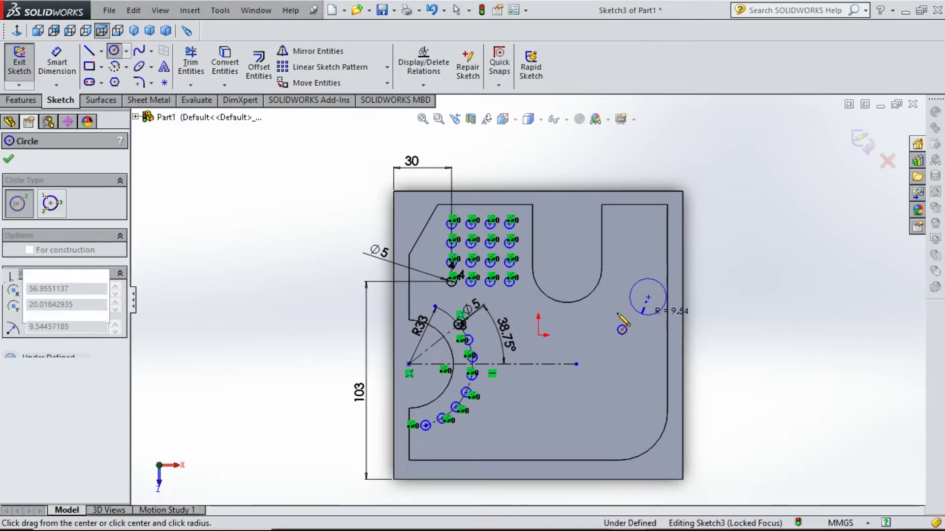
left_click(48, 56)
left_click(637, 284)
left_click(638, 255)
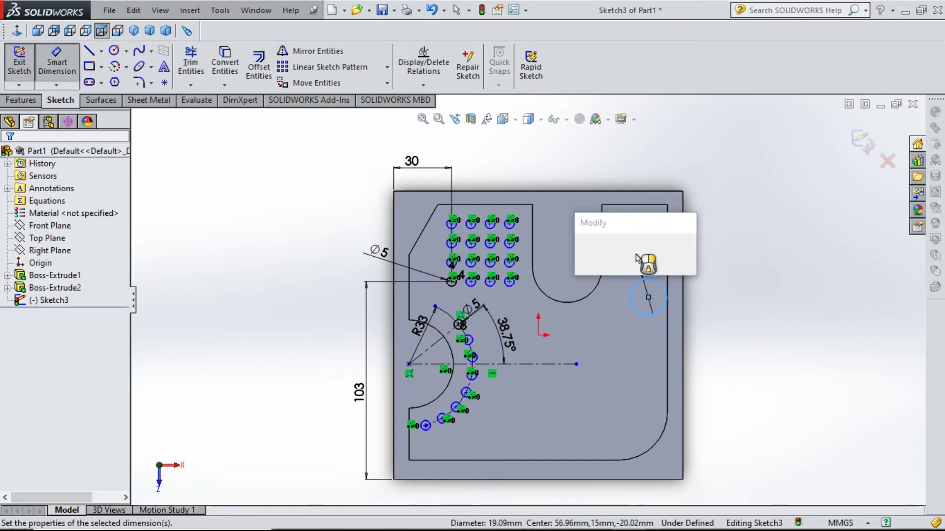
key("Return")
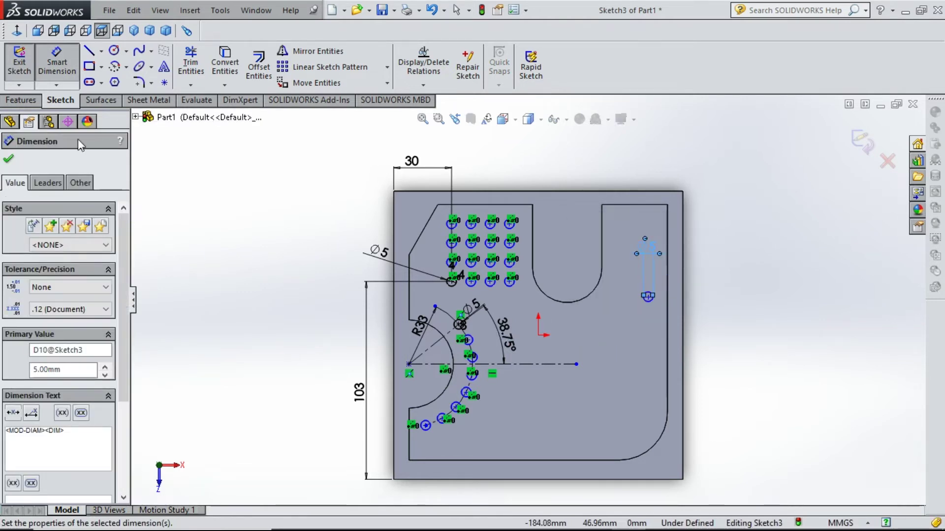
Dimension the new circle's center 93 mm above the plate's bottom edge
left_click(56, 84)
left_click(664, 309)
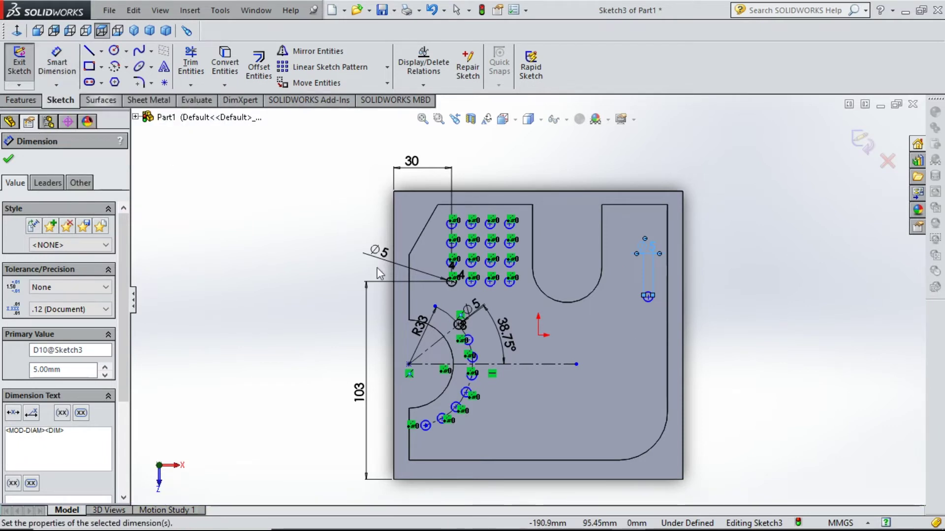
key("d")
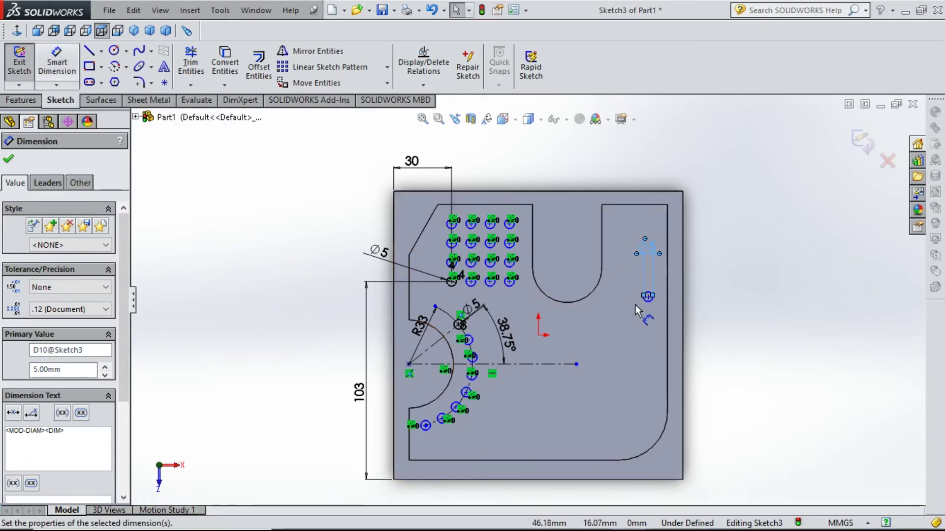
left_click(648, 296)
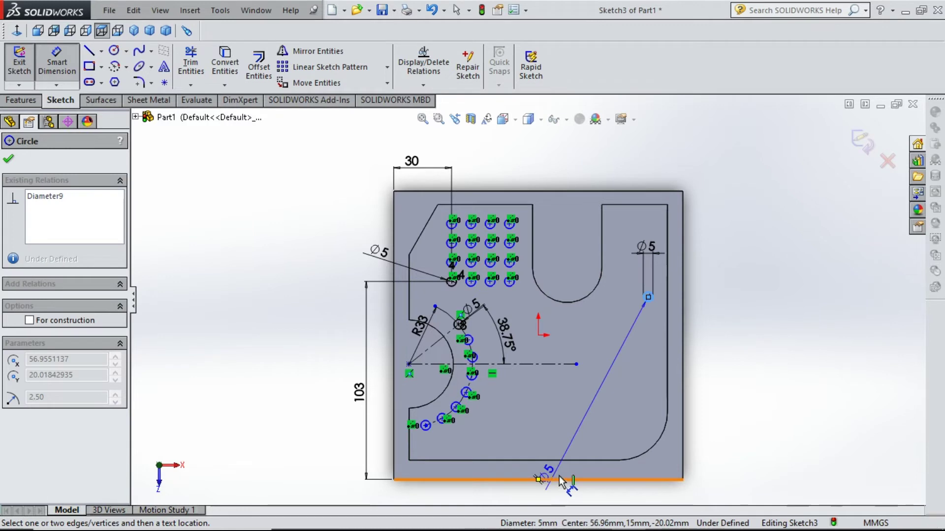
left_click(551, 478)
left_click(732, 361)
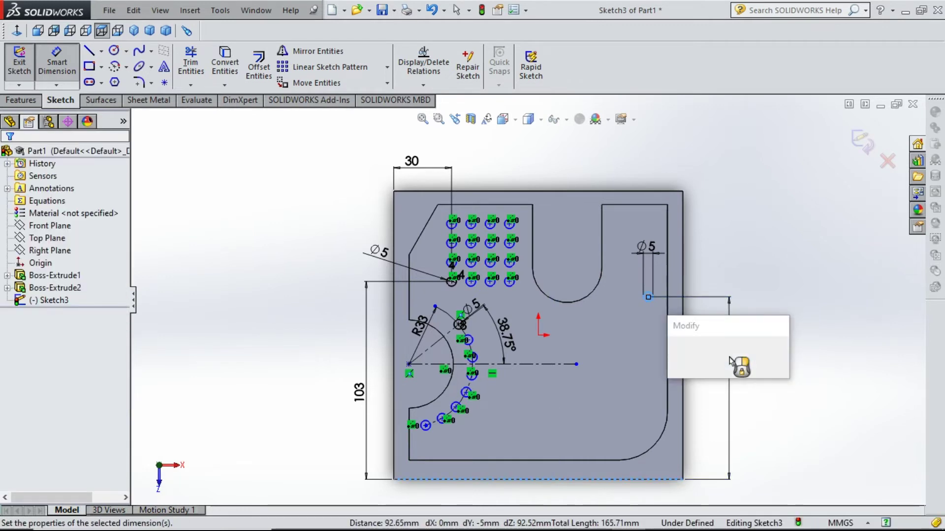
type("93")
key("Return")
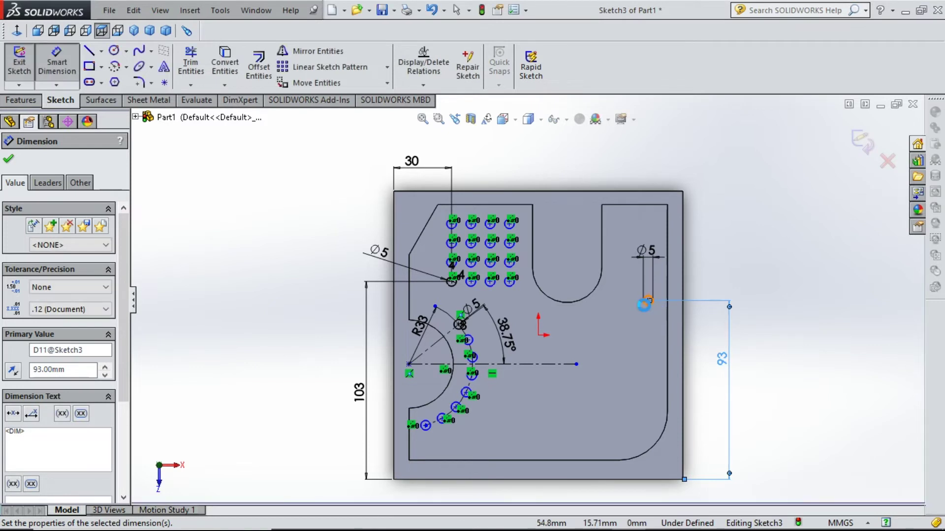
Dimension the same circle's center 132 mm from the plate's left edge
left_click(645, 304)
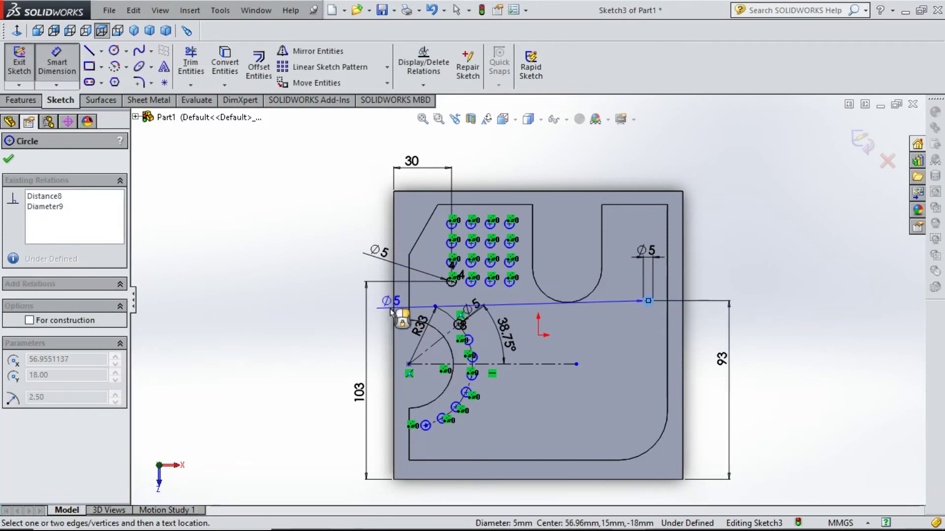
left_click(394, 309)
left_click(513, 155)
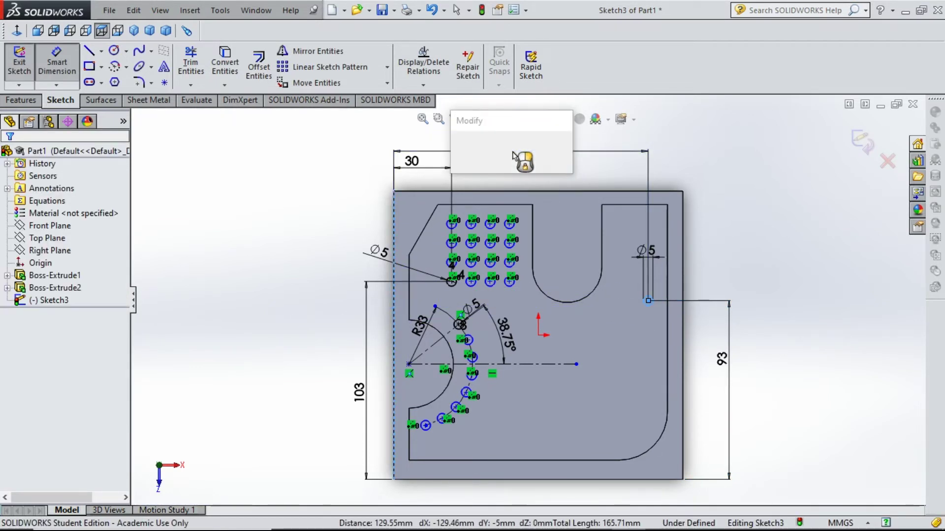
type("132")
key("Return")
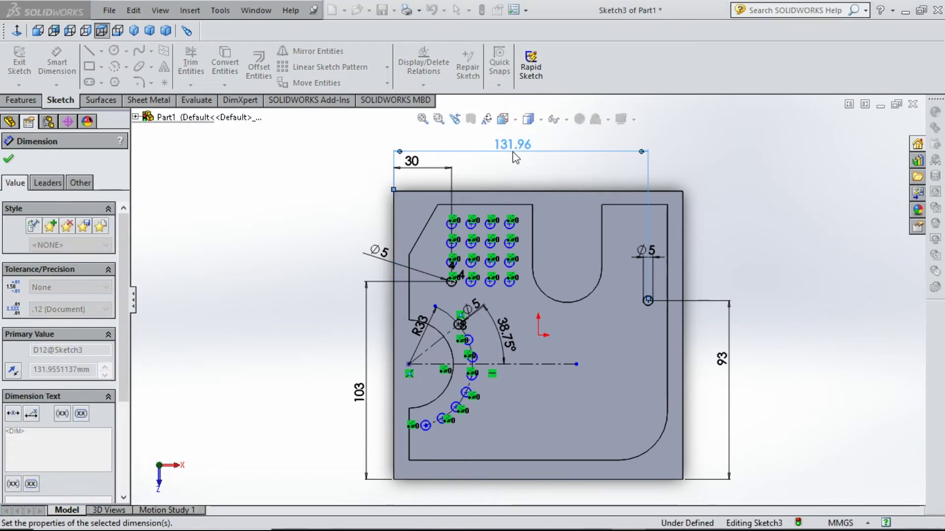
key("Escape")
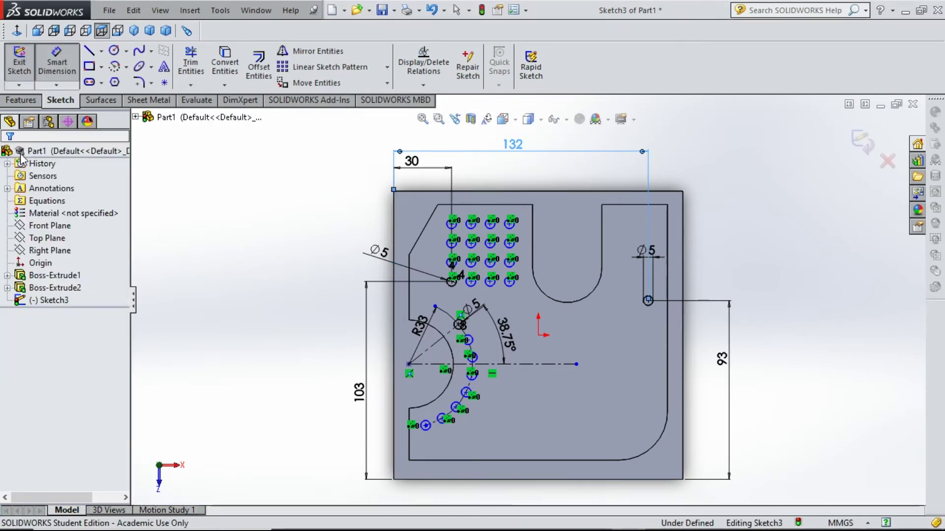
Create a linear sketch pattern of the right-hand 5 mm circle downward along Y at 270°, with 3 instances spaced 16.5 mm and 1 instance along X
left_click(347, 70)
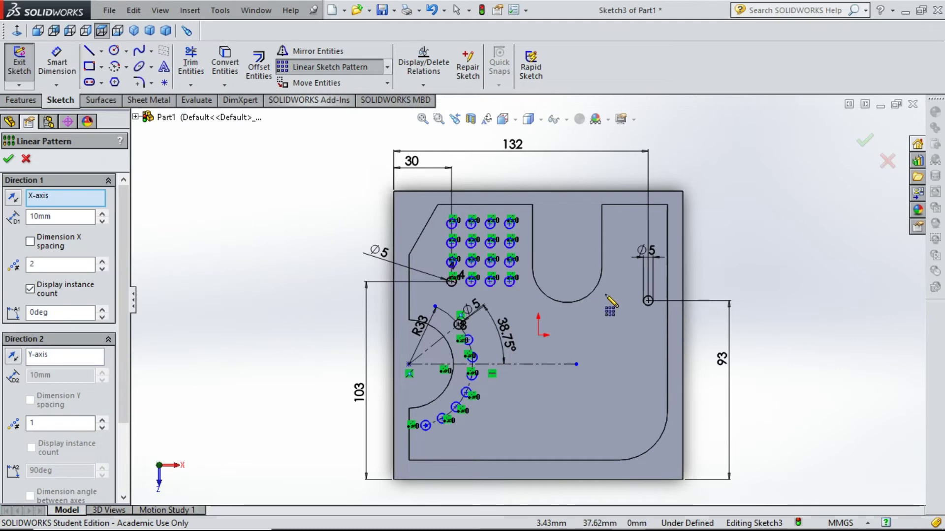
left_click(647, 306)
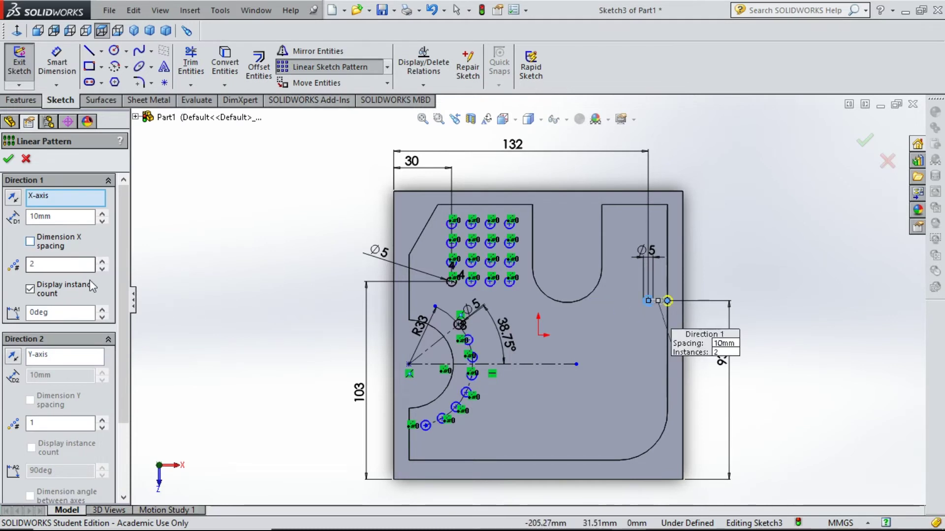
left_click(101, 269)
left_click(102, 418)
left_click(102, 419)
left_click(12, 359)
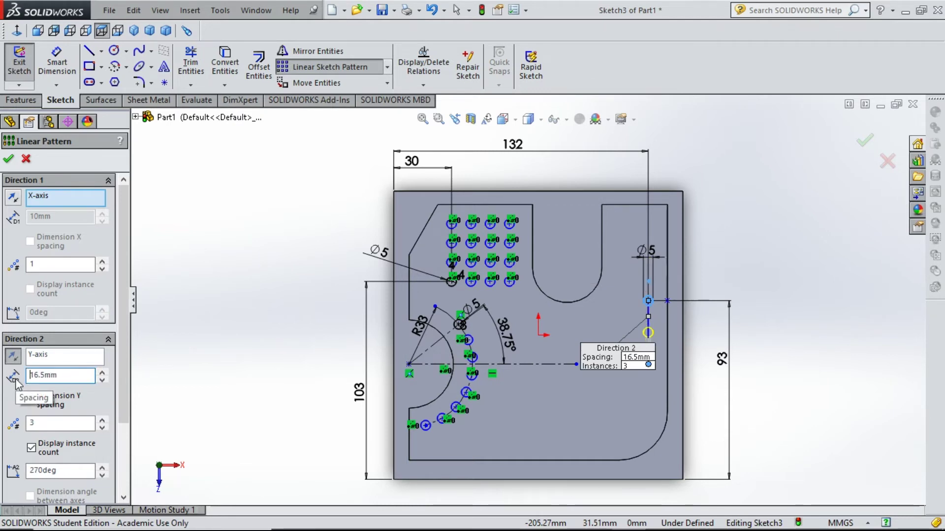
left_click(9, 160)
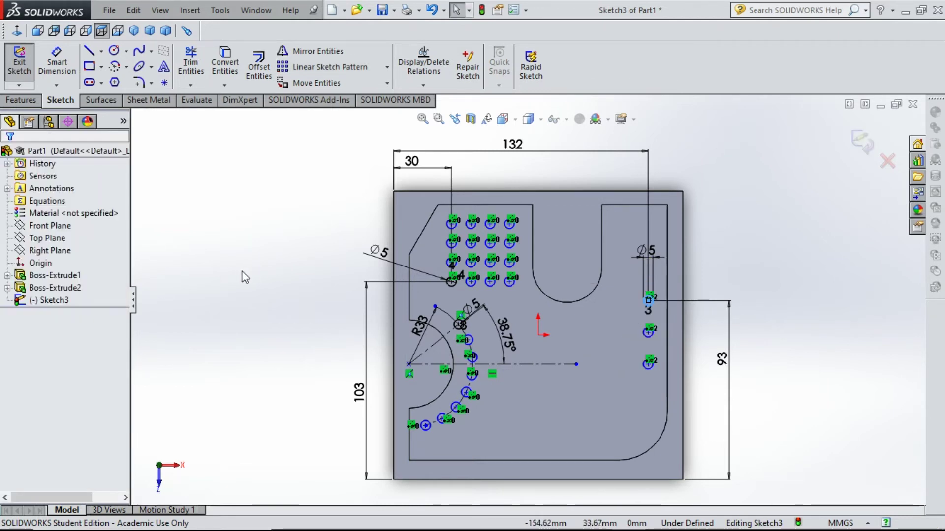
Check the reference drawing, draw a circle centered on the horizontal centerline below the U-shaped notch, and set its diameter to 6 mm
left_click(594, 524)
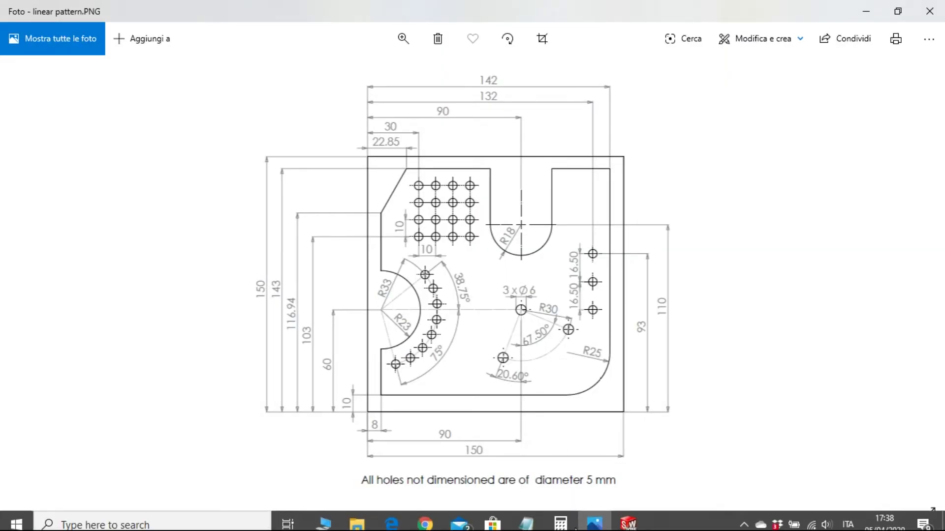
left_click(597, 520)
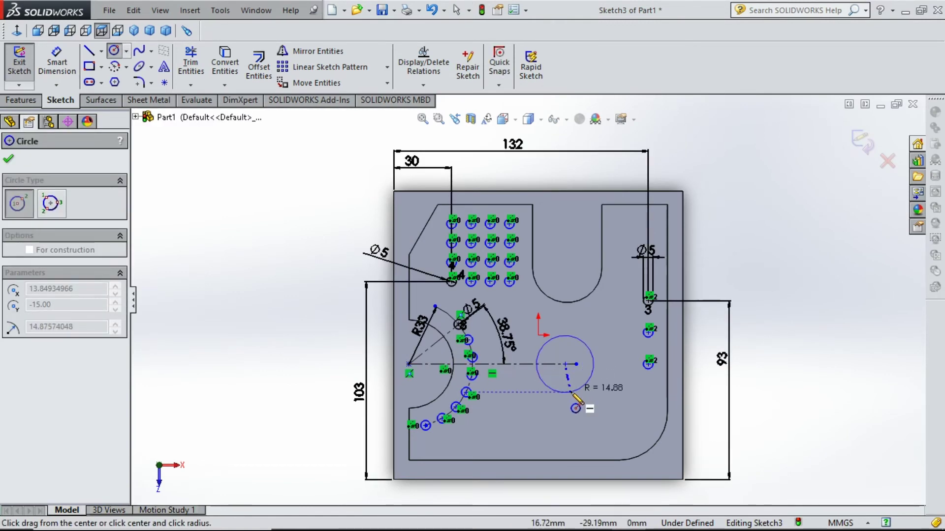
left_click(585, 385)
key("Escape")
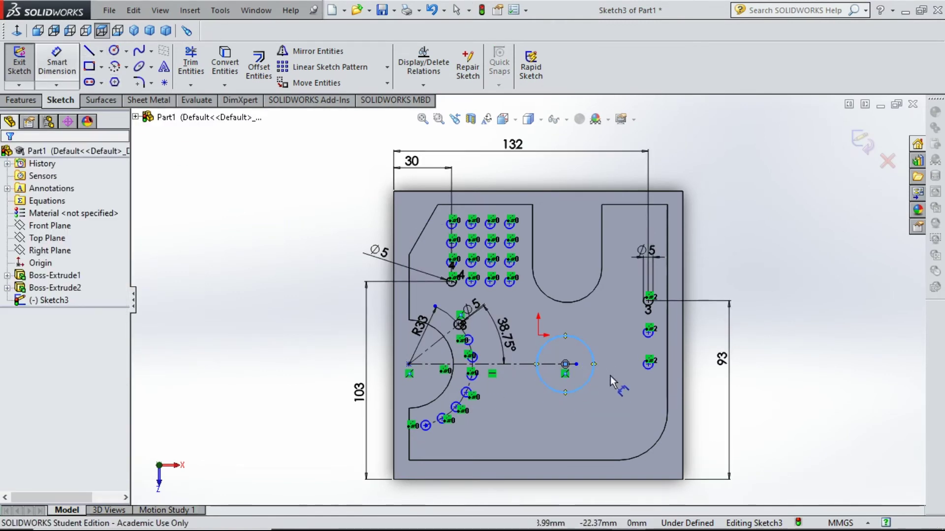
key("d")
left_click(586, 344)
left_click(582, 316)
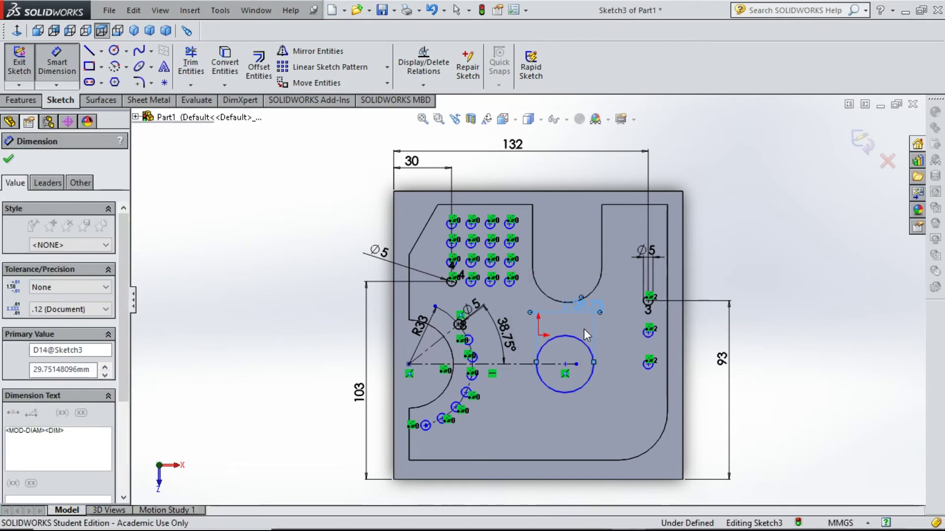
Draw a construction arc of about 25 mm radius around the new 6 mm circle's center, spanning about 115° below it
left_click(114, 66)
left_click(564, 364)
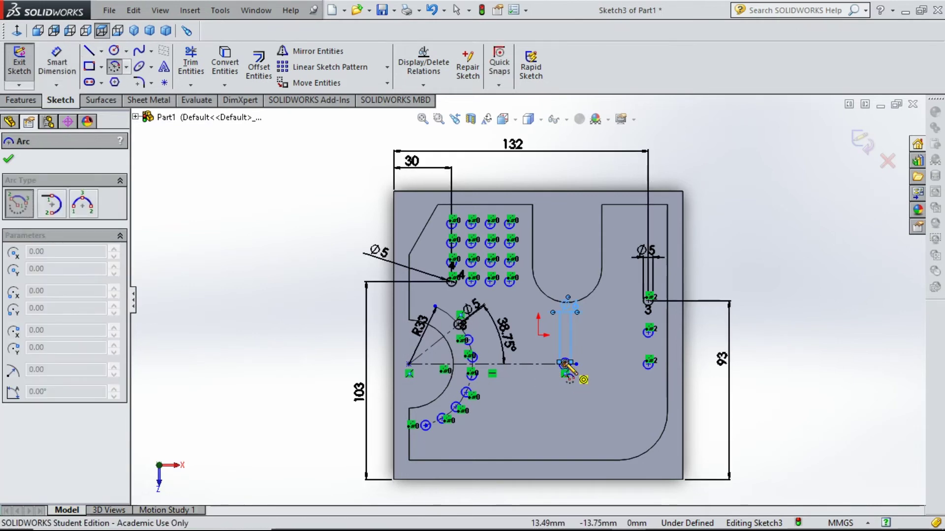
left_click(614, 376)
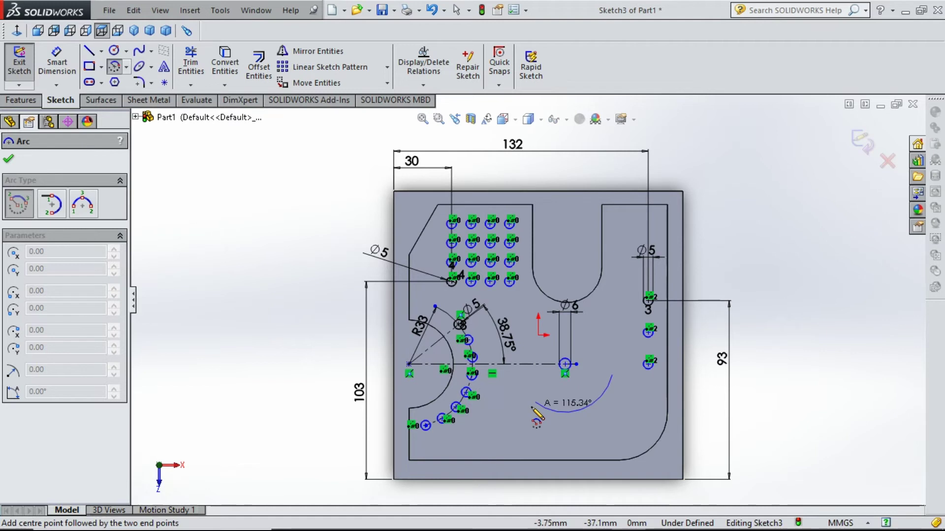
left_click(535, 402)
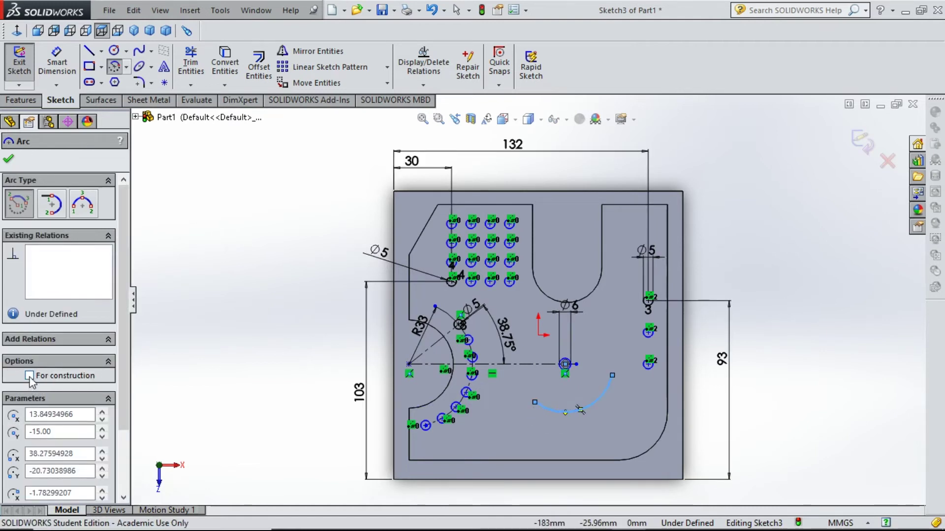
left_click(6, 161)
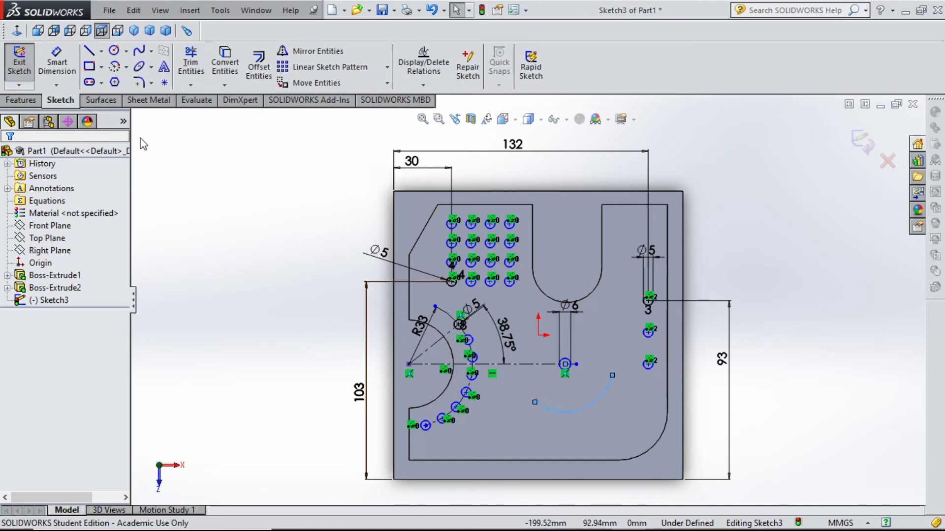
Draw a circle centered on the construction arc near its right end and set its diameter to 6 mm
left_click(113, 51)
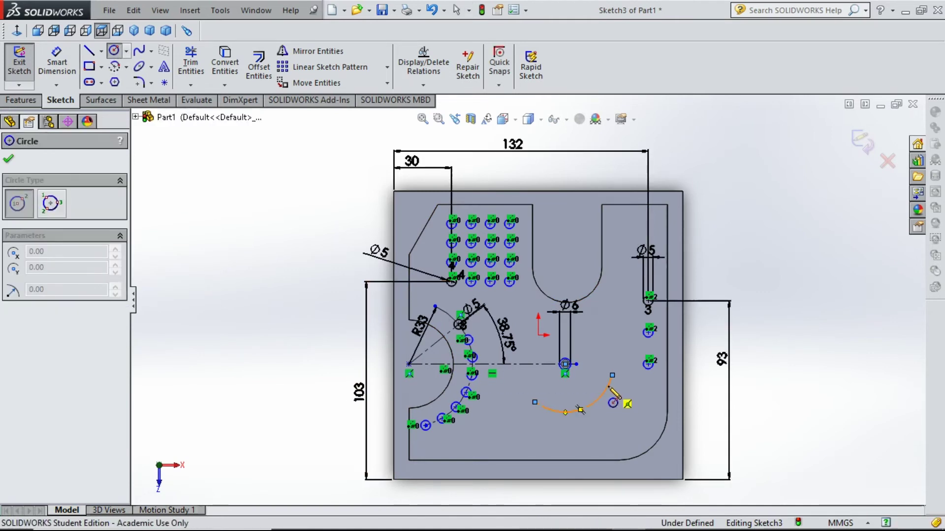
left_click(609, 388)
left_click(620, 397)
key("Escape")
key("d")
left_click(622, 396)
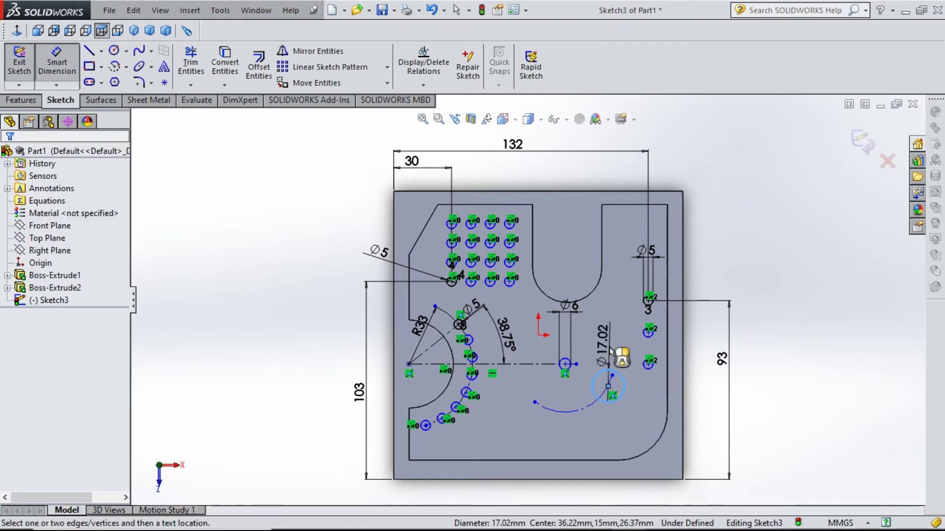
left_click(610, 350)
key("Return")
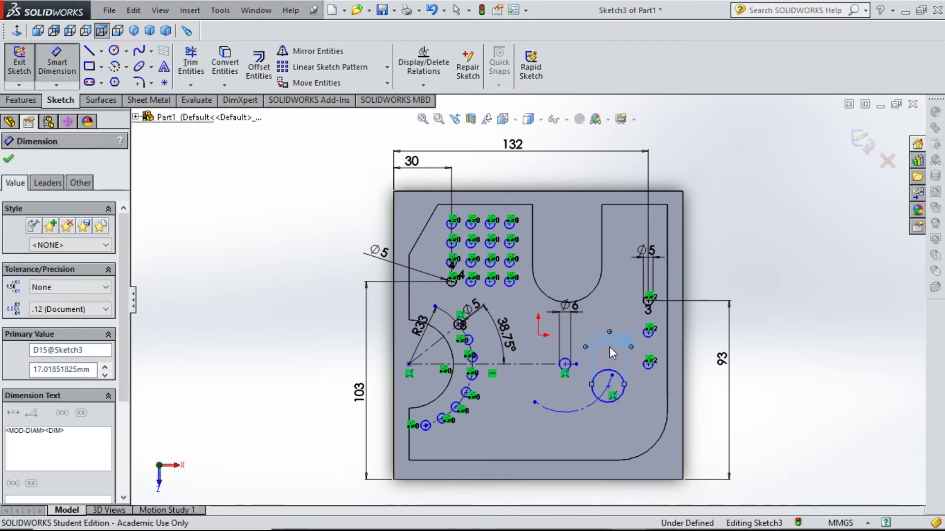
type("6")
key("Return")
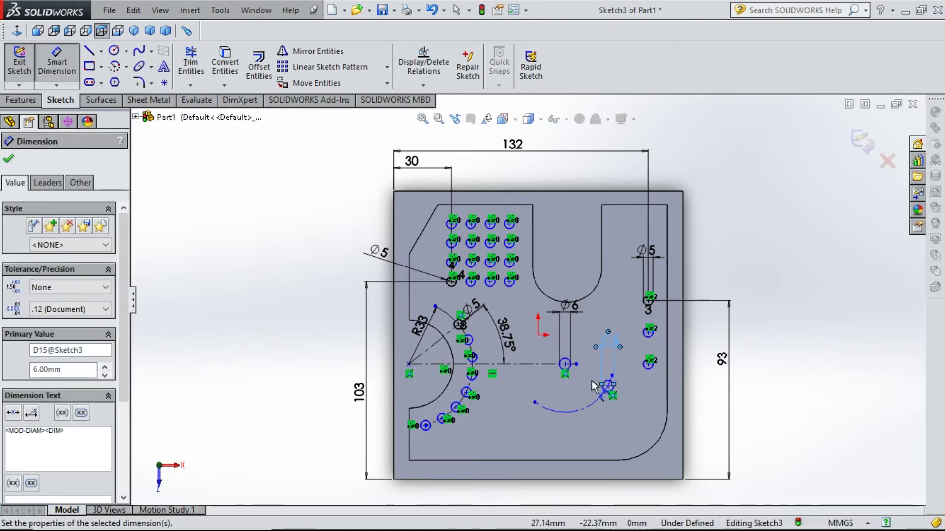
Draw a vertical centerline about 40 mm long downward from the center of the middle 6 mm circle
left_click(101, 51)
left_click(113, 80)
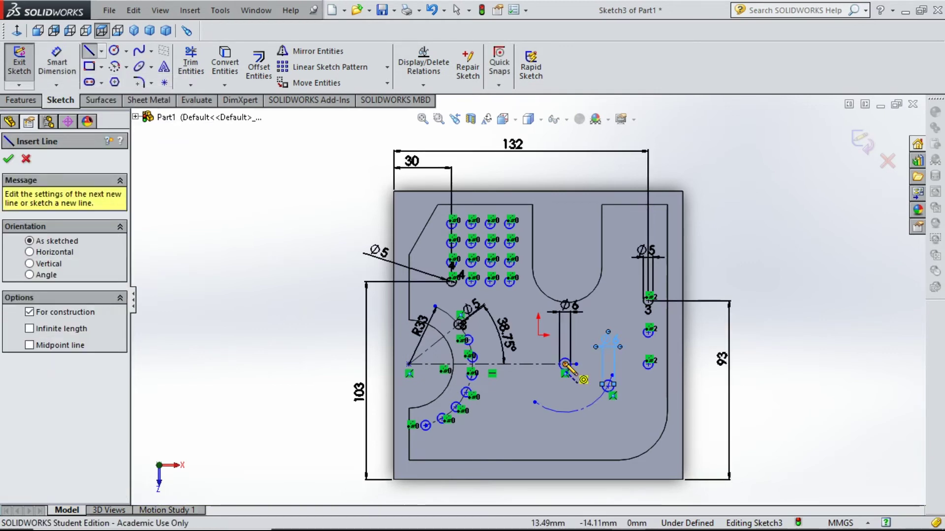
left_click(565, 364)
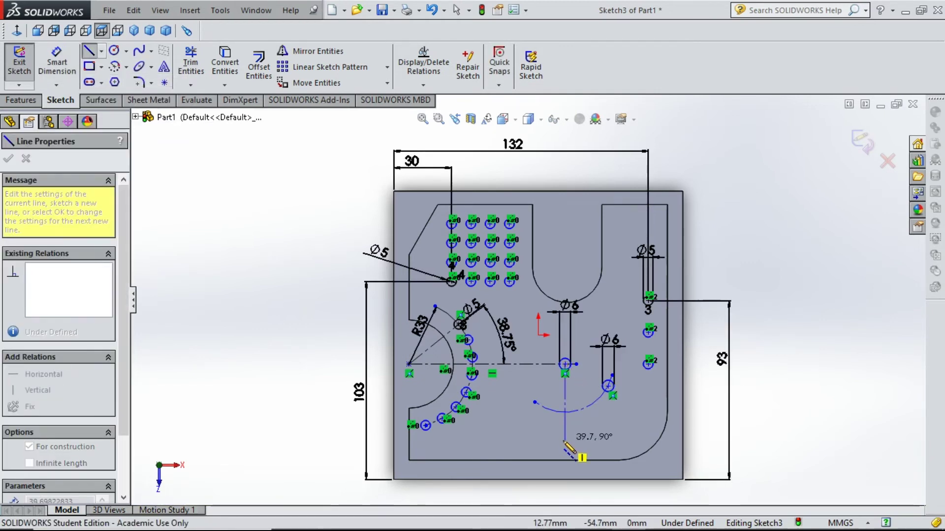
left_click(565, 441)
key("Escape")
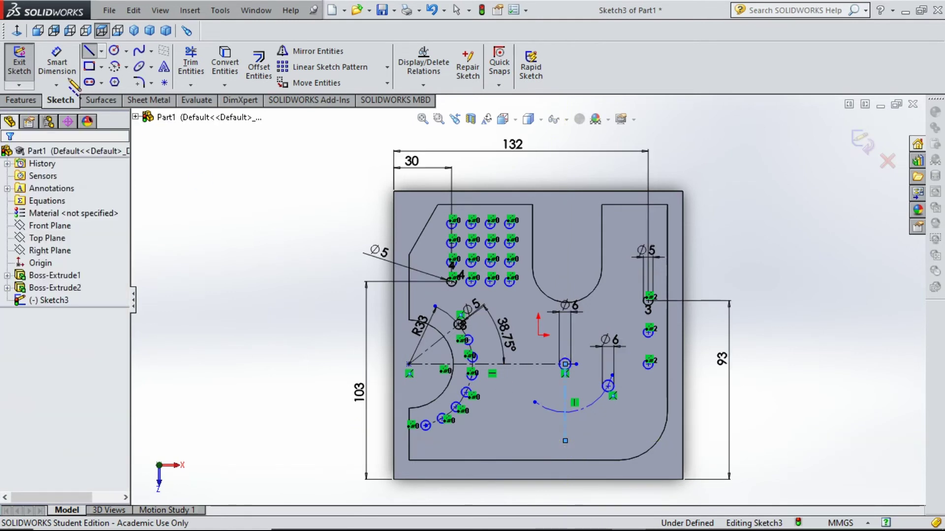
Set the radius of the construction arc around the middle 6 mm circle to 30 mm
left_click(71, 84)
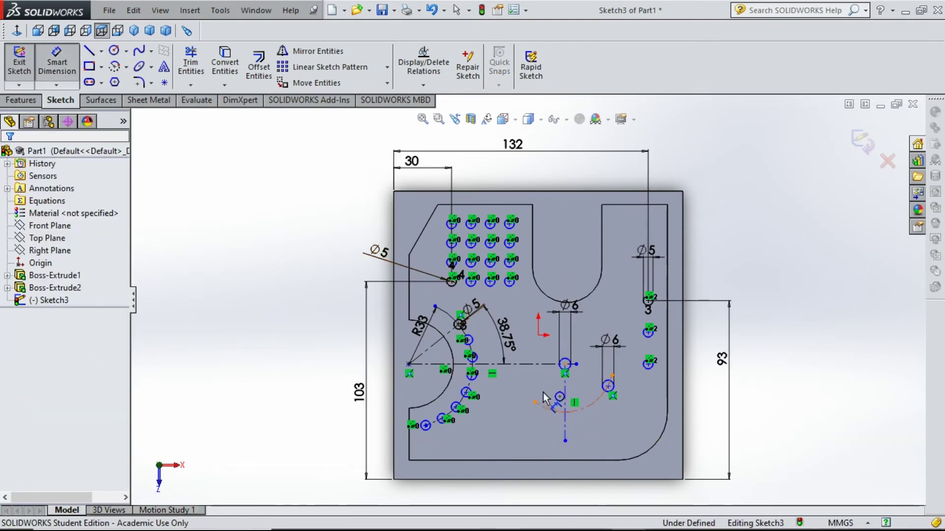
left_click(556, 410)
left_click(542, 392)
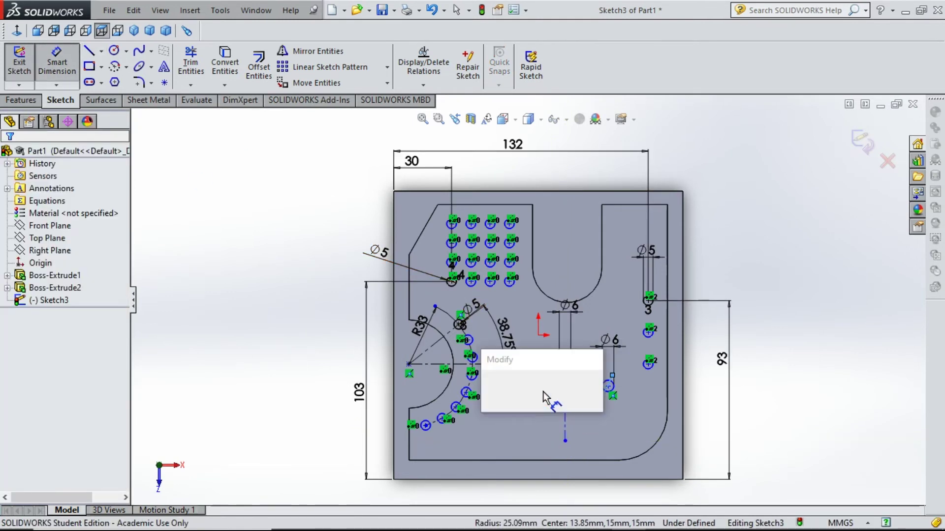
type("30")
key("Return")
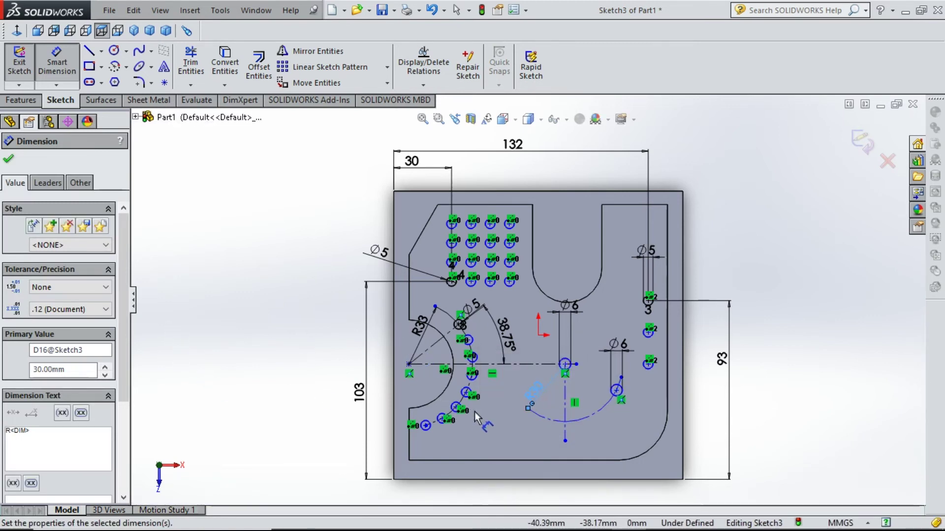
Draw a centerline from the middle 6 mm circle's center to the center of the 6 mm circle on the arc
left_click(101, 50)
left_click(129, 78)
left_click(616, 390)
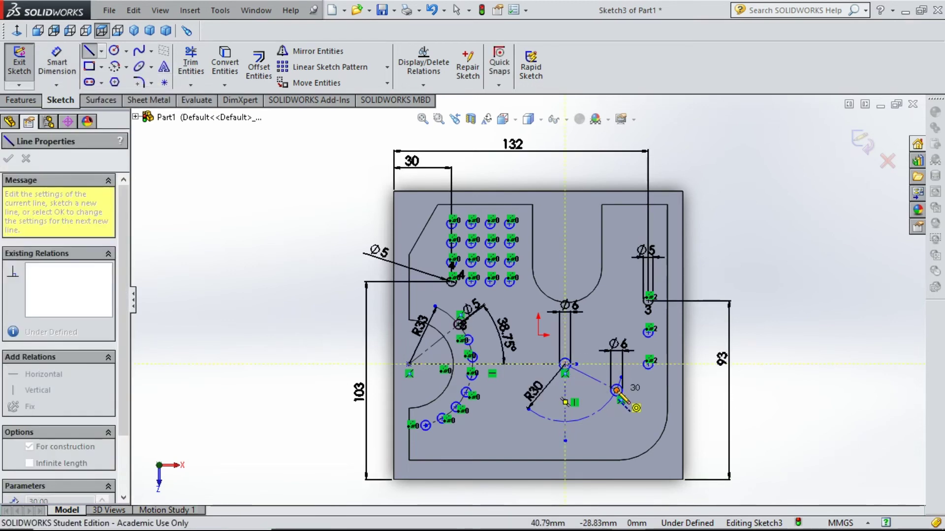
key("Escape")
Dimension the angle between the slanted centerline and the vertical centerline as 67.50°
key("d")
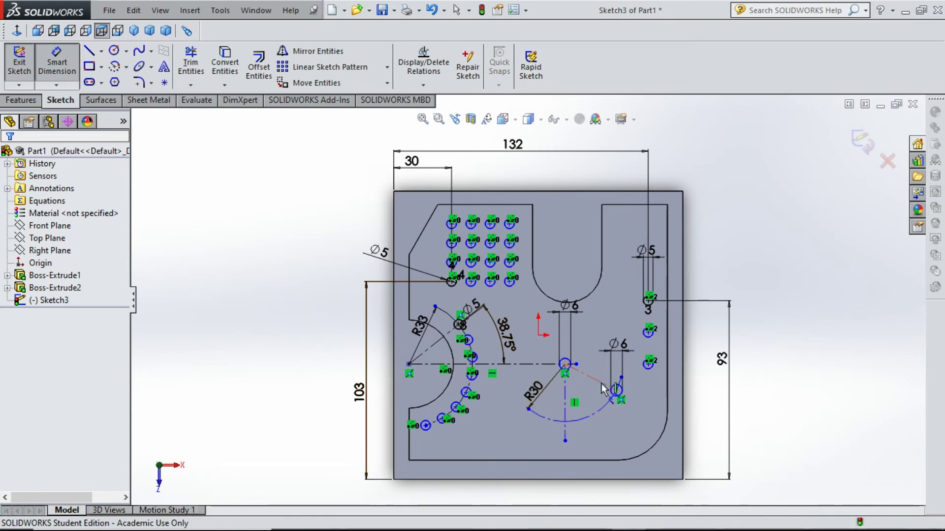
left_click(601, 383)
left_click(565, 416)
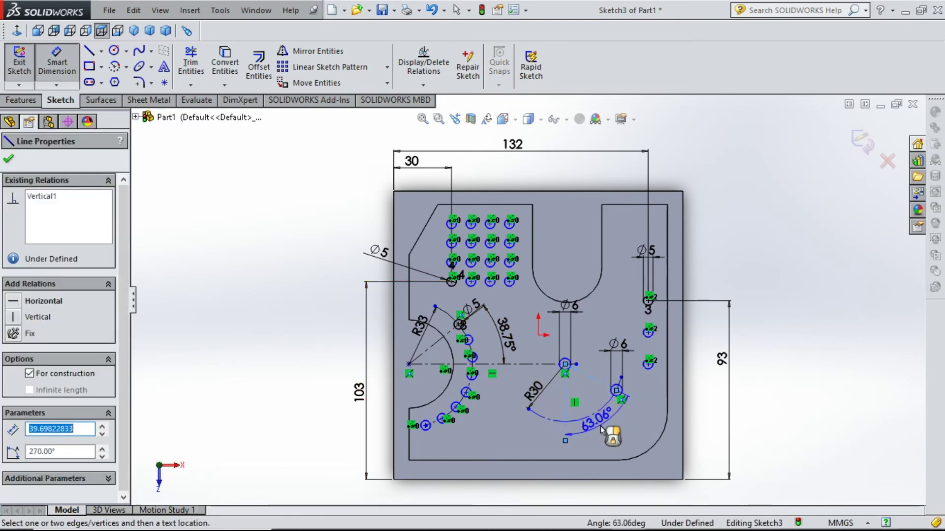
left_click(604, 431)
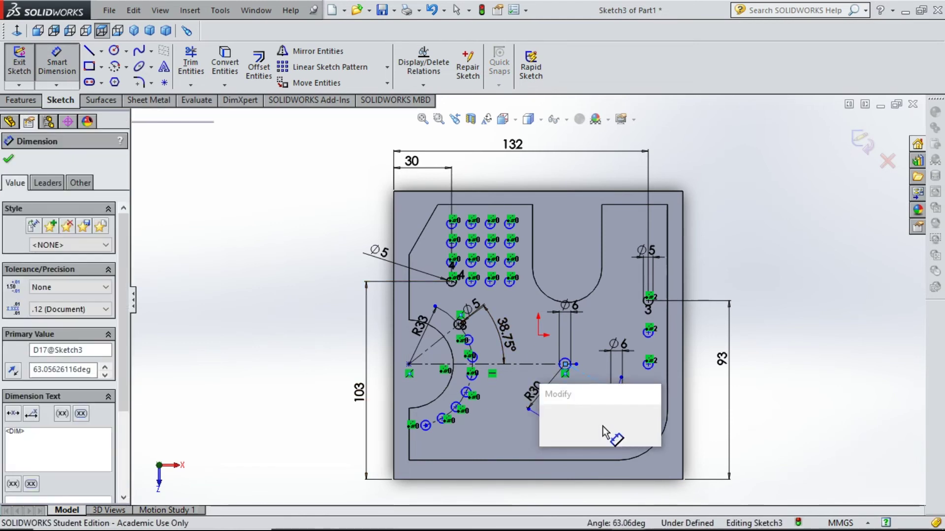
key("Return")
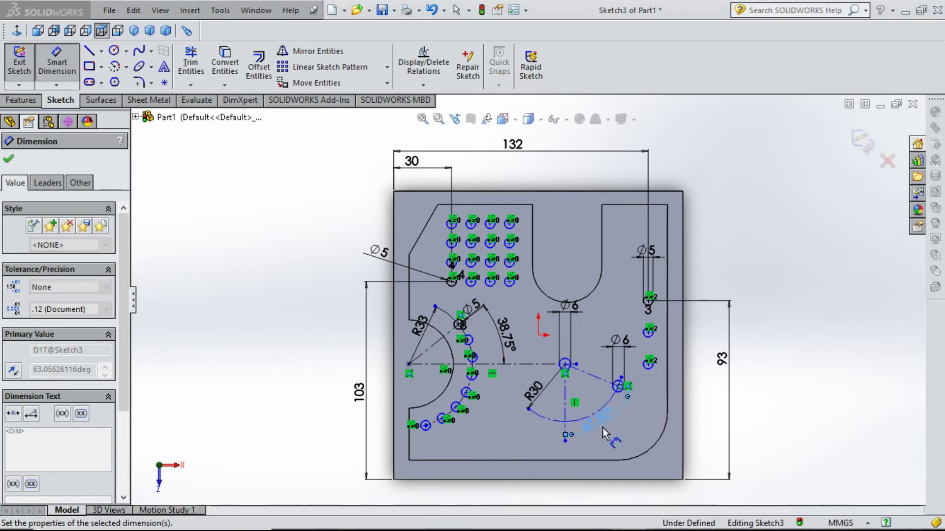
Add a perpendicular relation between the vertical centerline and the long horizontal centerline
key("Escape")
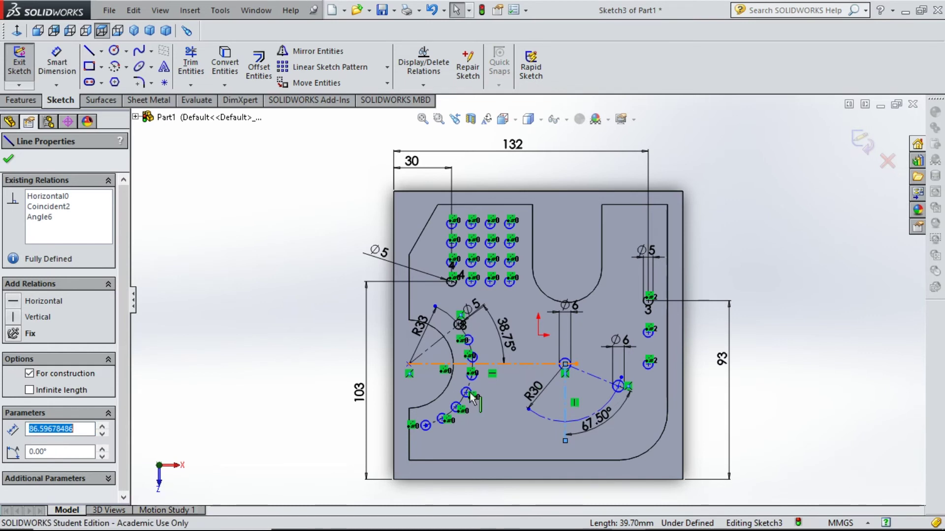
left_click(530, 365, "ctrl")
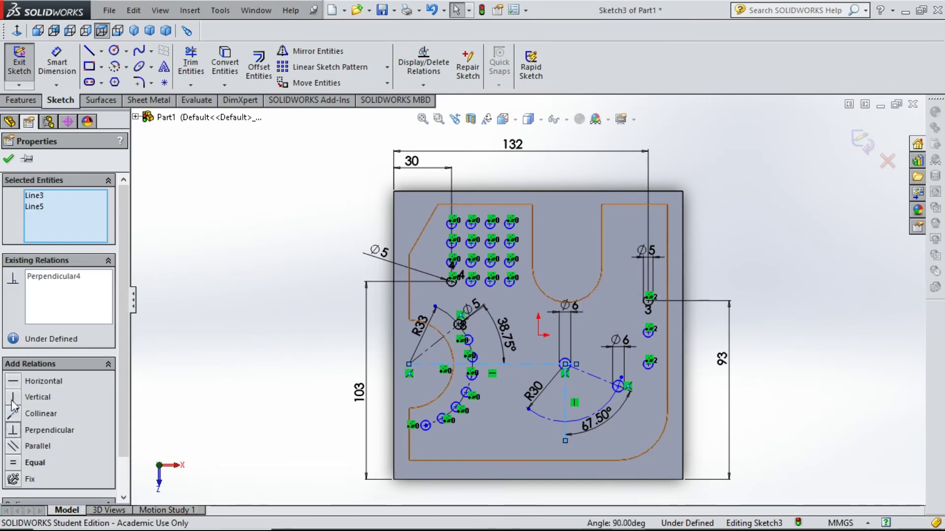
left_click(7, 158)
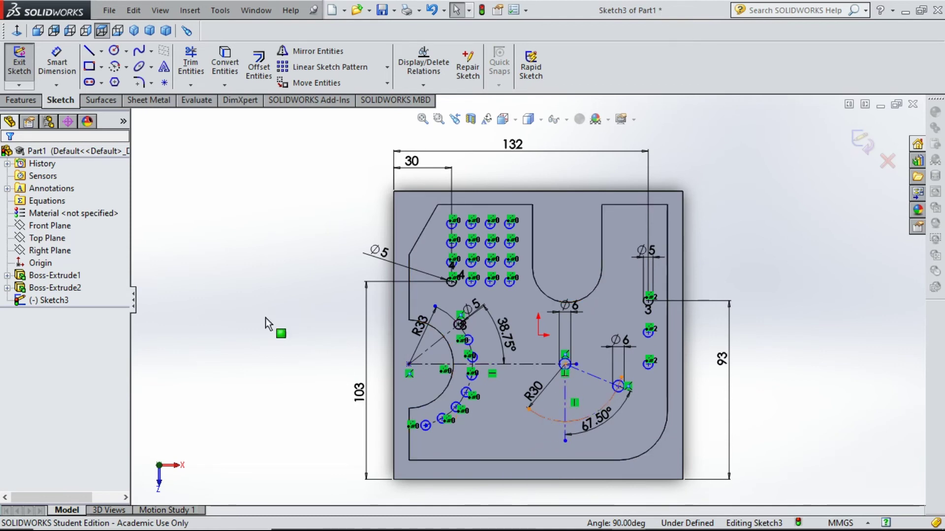
Dimension the middle 6 mm circle's center 90 mm from the plate's left edge
left_click(57, 61)
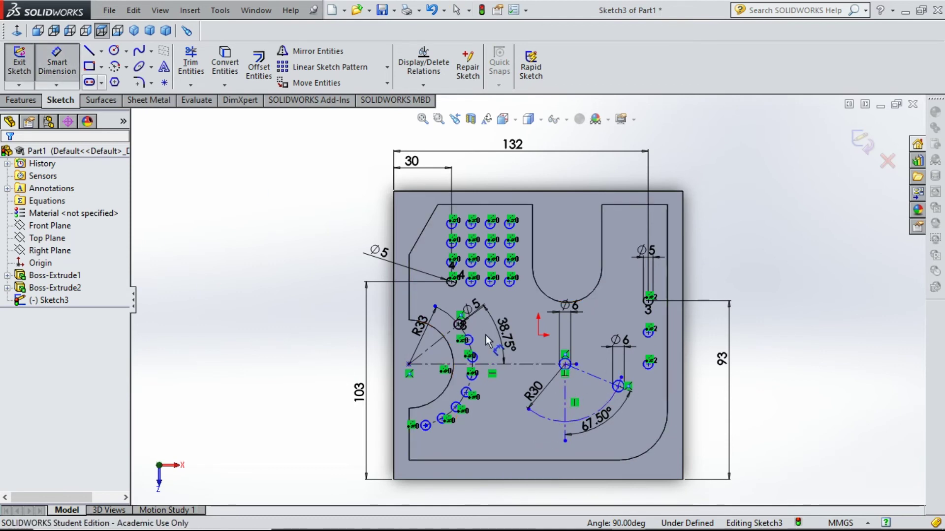
left_click(561, 363)
left_click(393, 462)
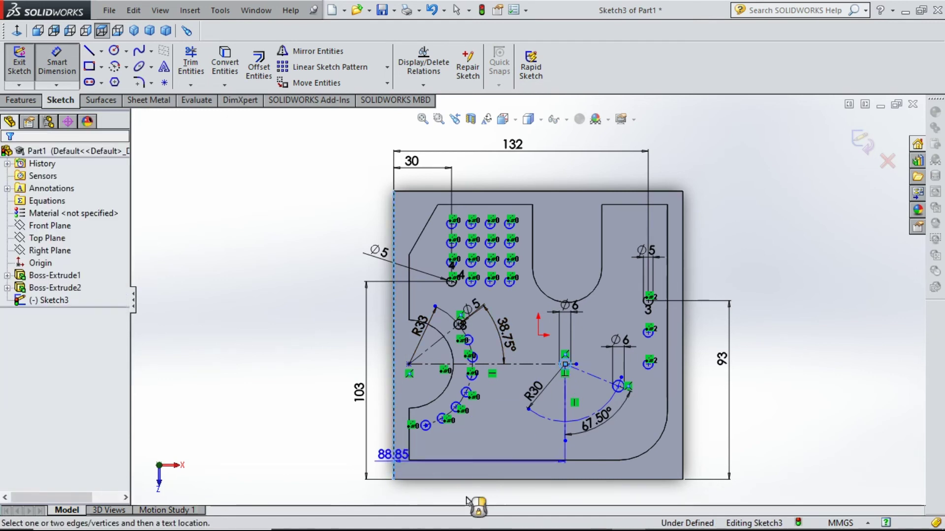
left_click(473, 500)
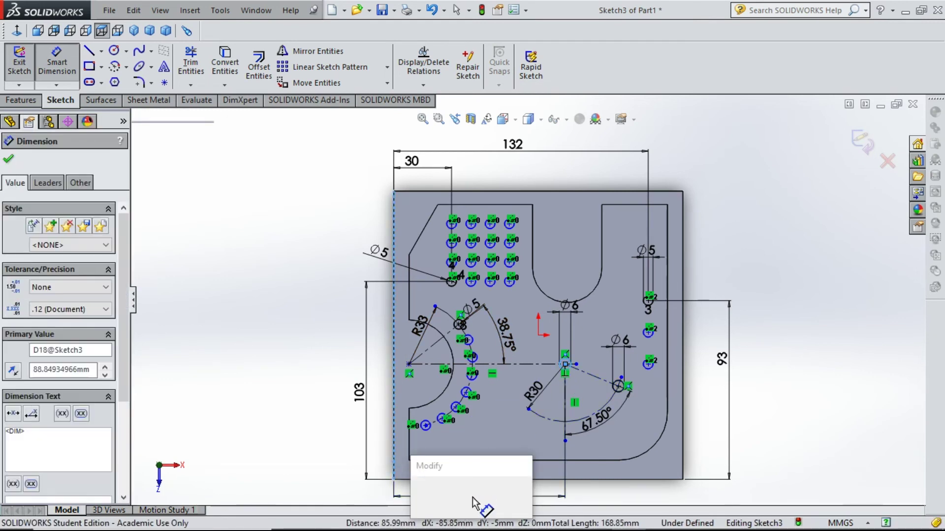
key("Return")
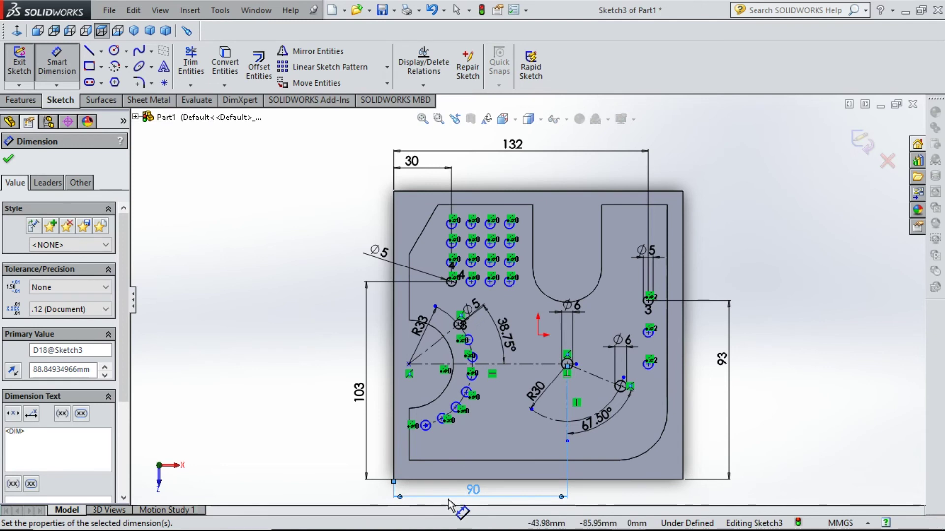
left_click(320, 396)
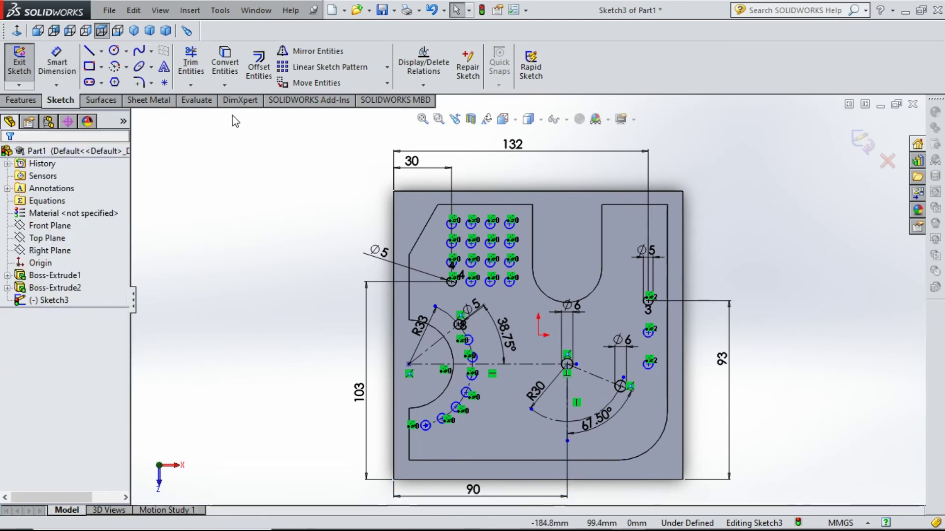
Set up a circular sketch pattern of the 6 mm circle on the arc about the middle 6 mm circle's center, with 2 instances
left_click(386, 67)
left_click(366, 96)
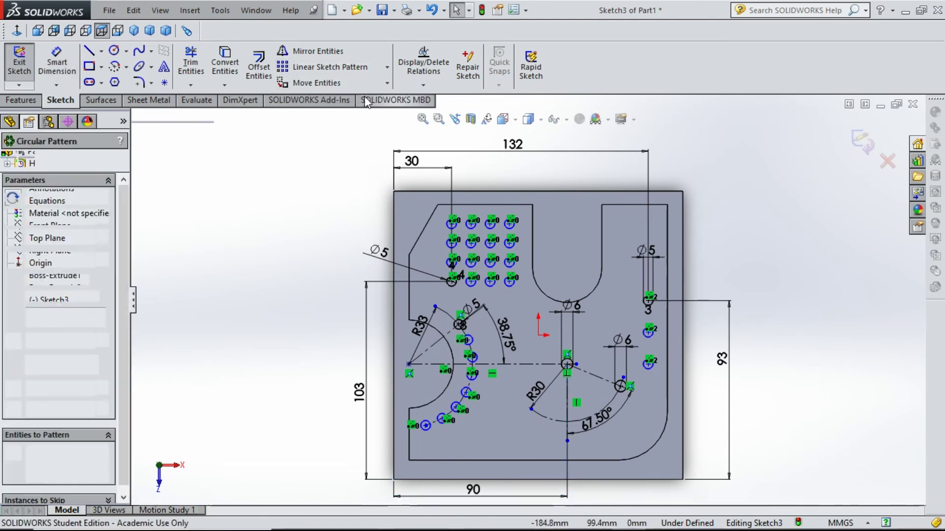
left_click(48, 199)
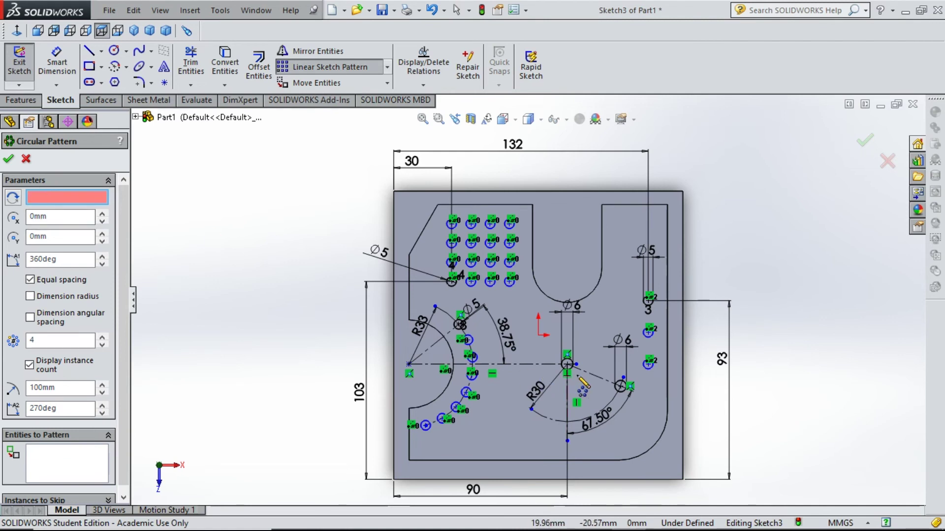
left_click(567, 364)
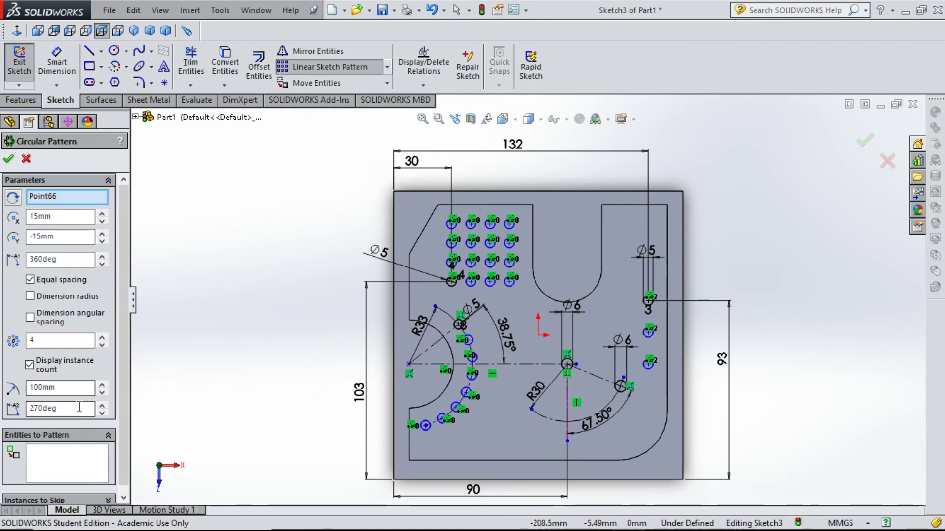
left_click(87, 462)
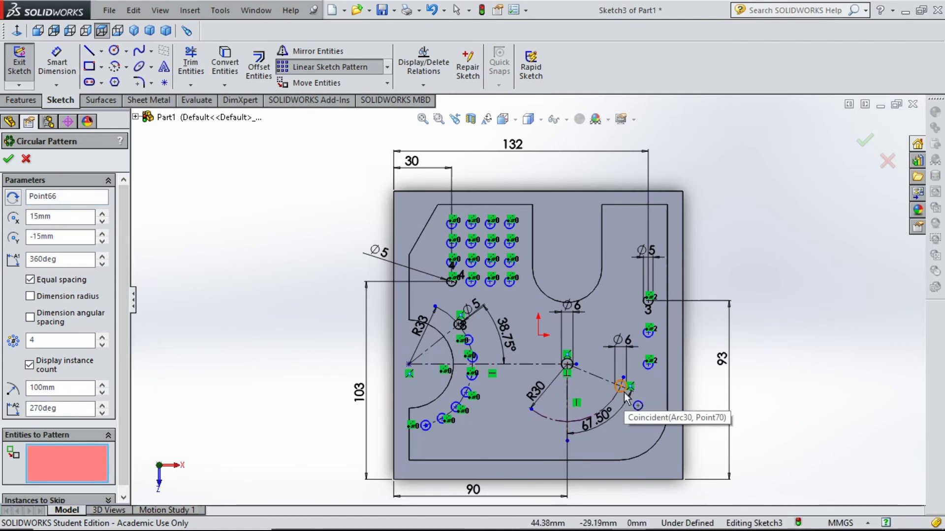
left_click(624, 393)
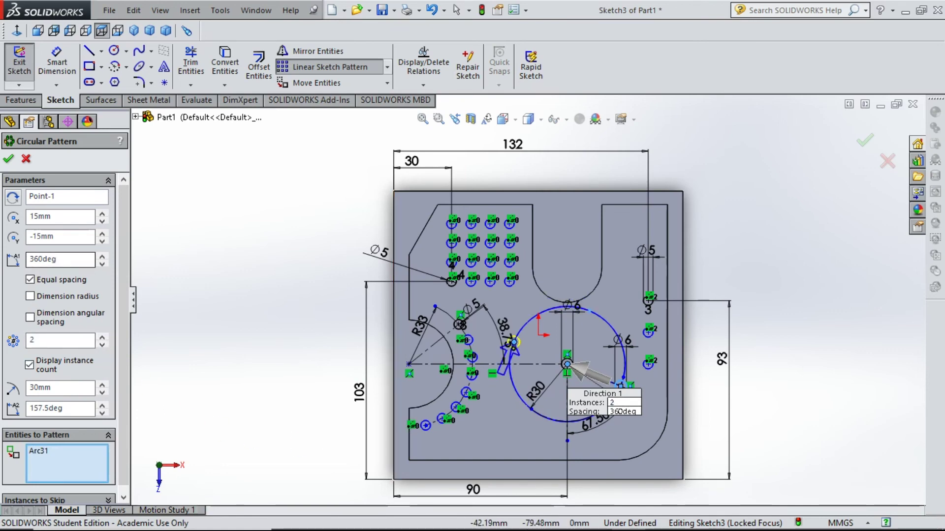
Check the hole angles in the reference drawing and complete the circular pattern with an angular spacing of 88.1°
left_click(593, 517)
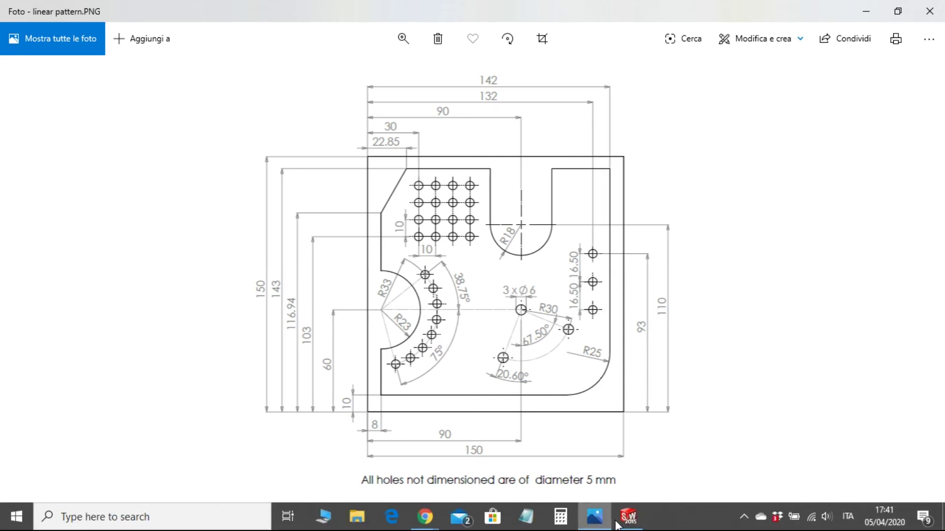
left_click(617, 517)
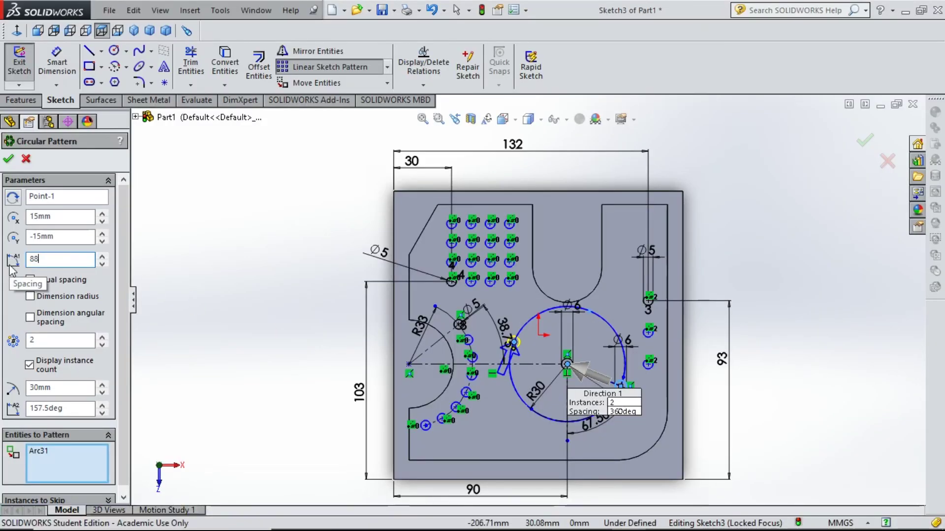
key("Return")
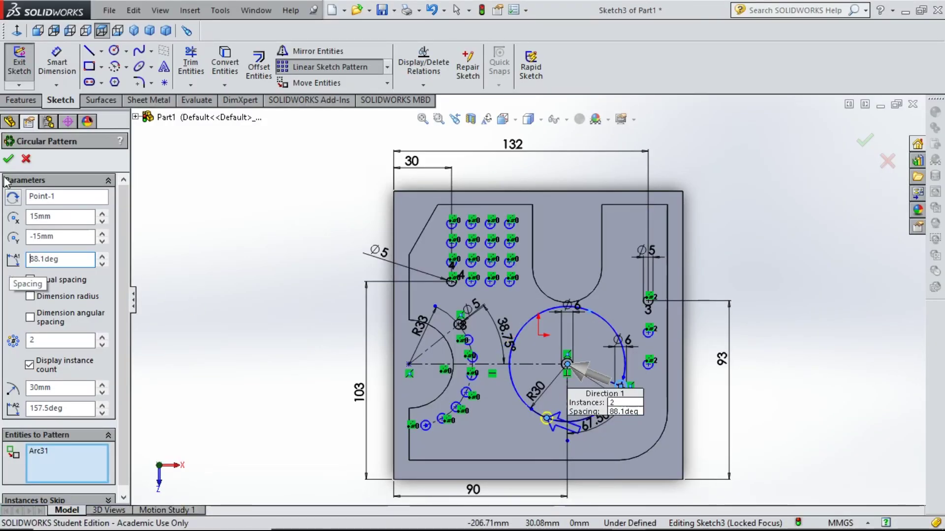
key("Return")
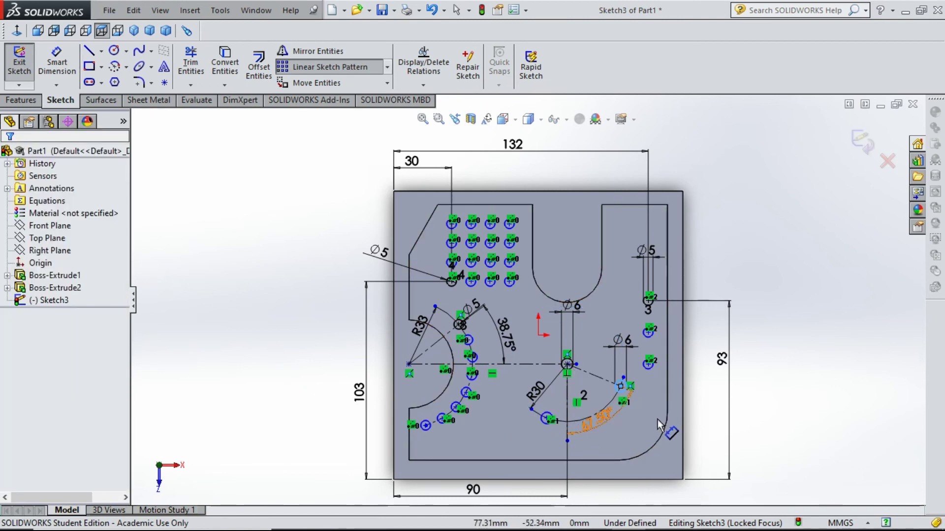
Draw a centerline from the middle 6 mm circle's center to the center of the patterned 6 mm circle
scroll(658, 419, "down", 5)
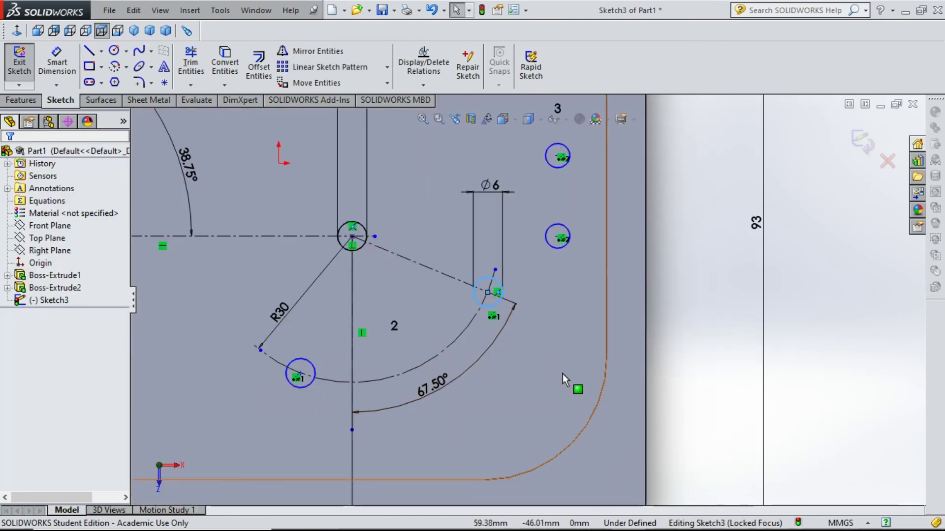
scroll(562, 373, "up", 3)
key("d")
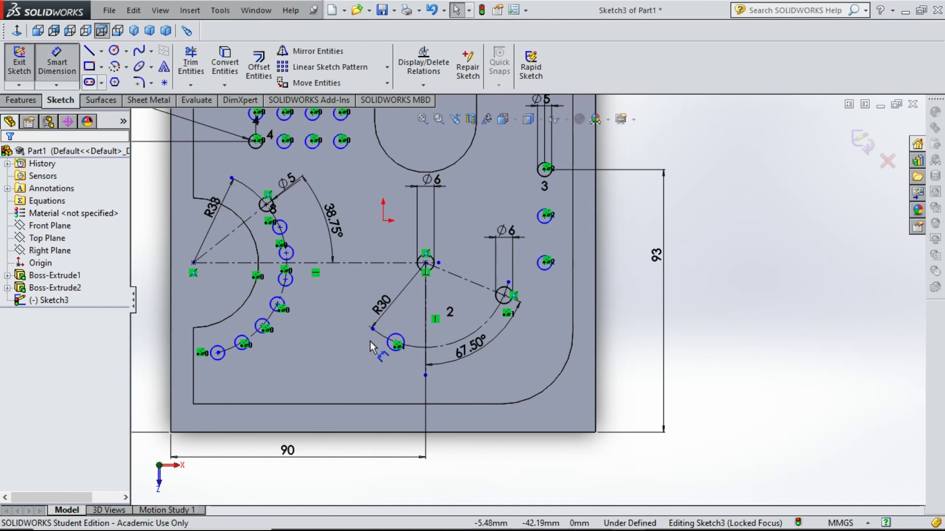
left_click(100, 51)
left_click(121, 79)
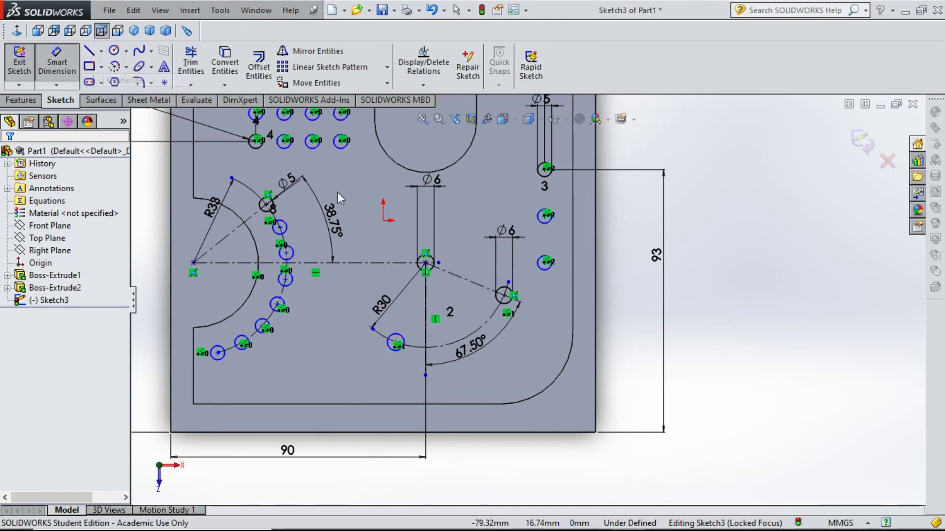
left_click(425, 263)
left_click(397, 342)
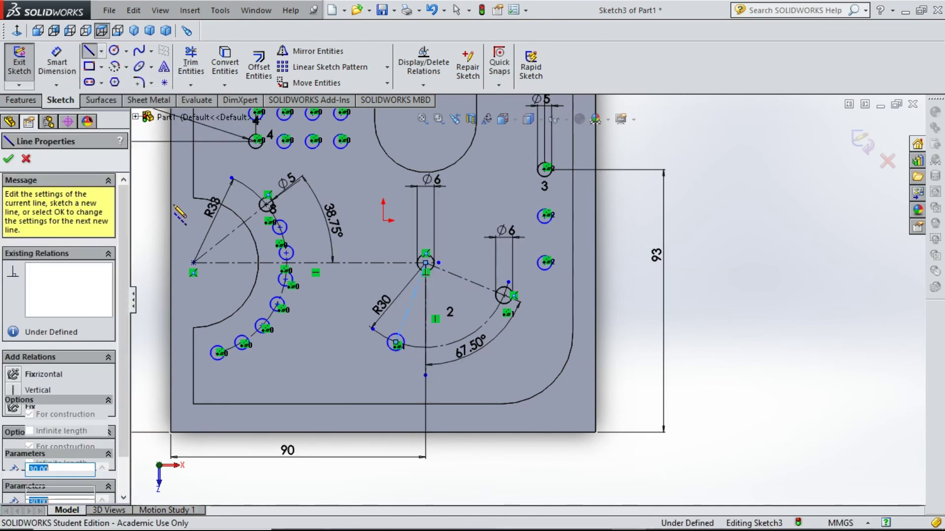
Dimension the angle between the new slanted centerline and the vertical centerline, placing it below the patterned circle
left_click(56, 73)
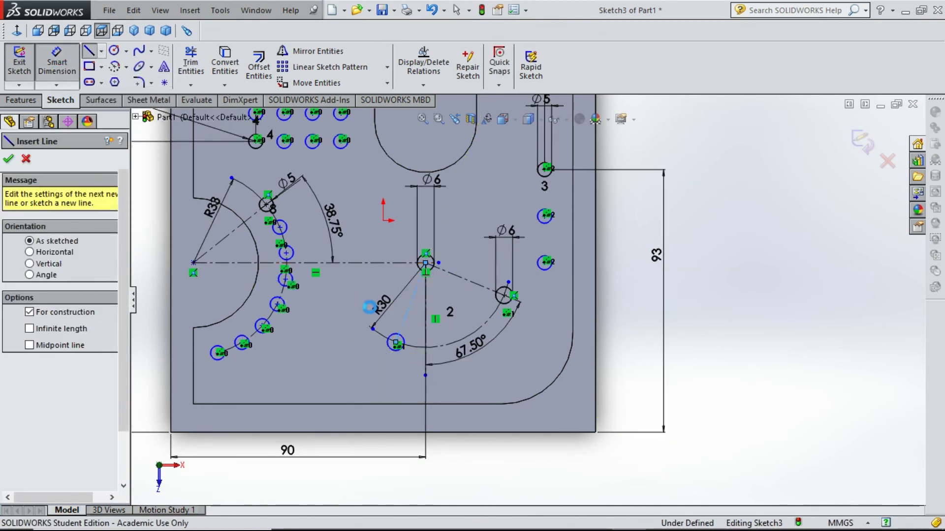
left_click(426, 329)
left_click(408, 309)
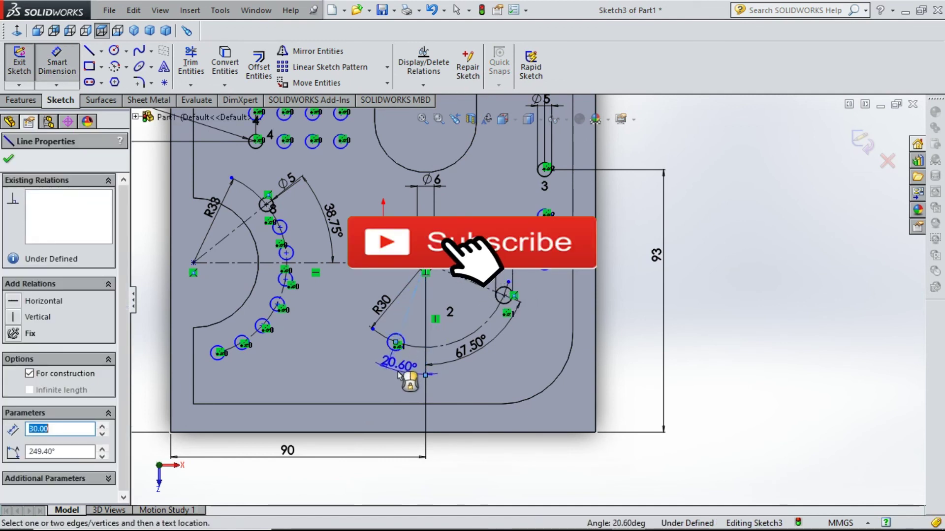
left_click(403, 382)
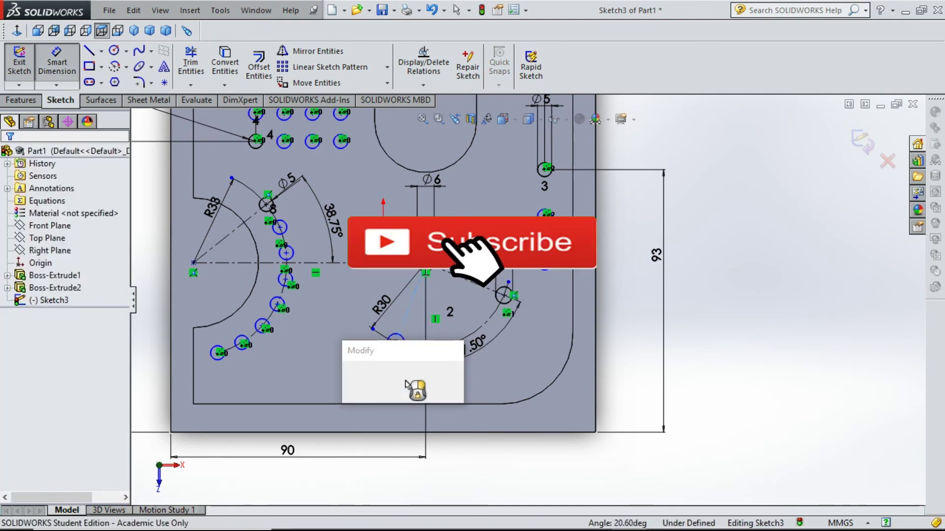
key("Return")
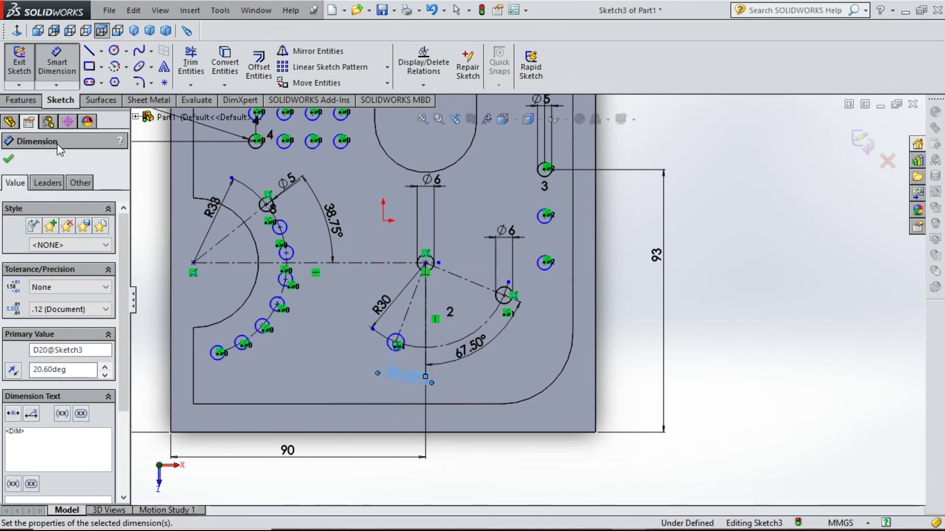
left_click(213, 301)
scroll(504, 321, "up", 3)
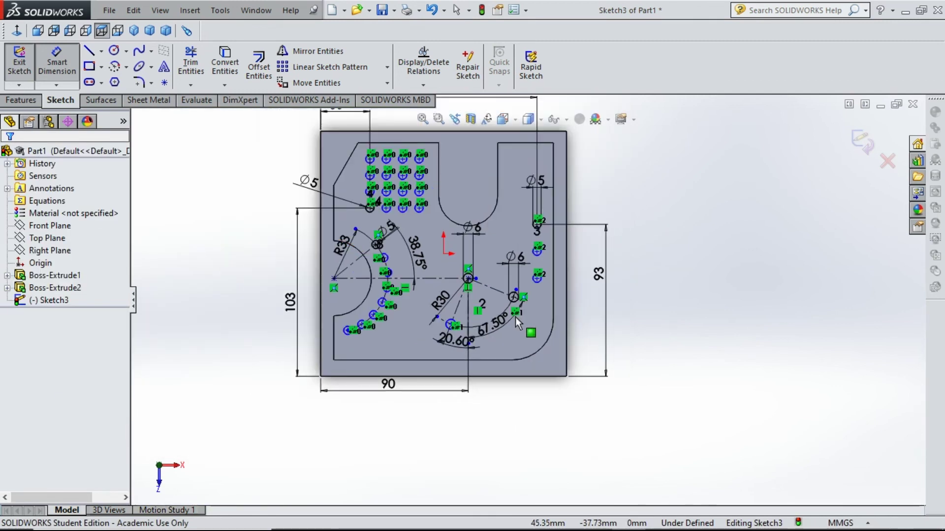
key("Escape")
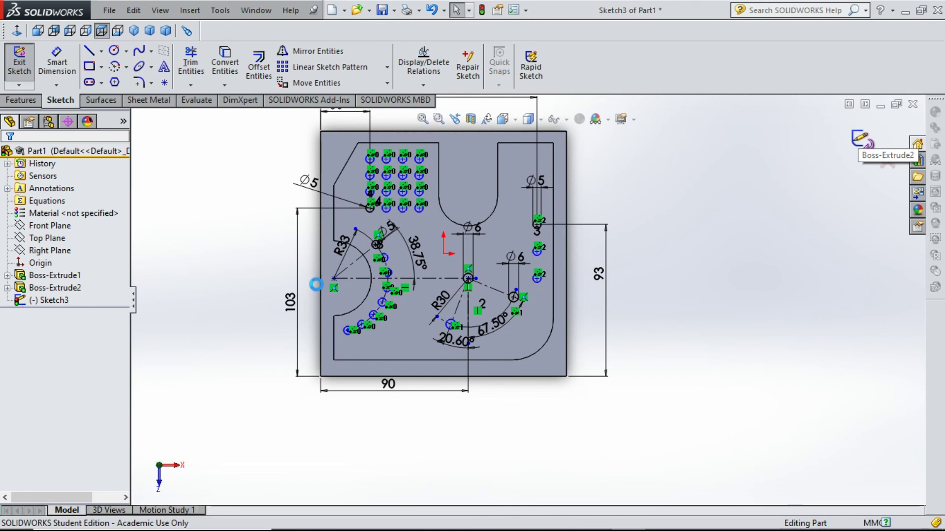
Finish the hole sketch and cut all its circles through the plate with an Extruded Cut set to Through All
left_click(19, 61)
left_click(22, 100)
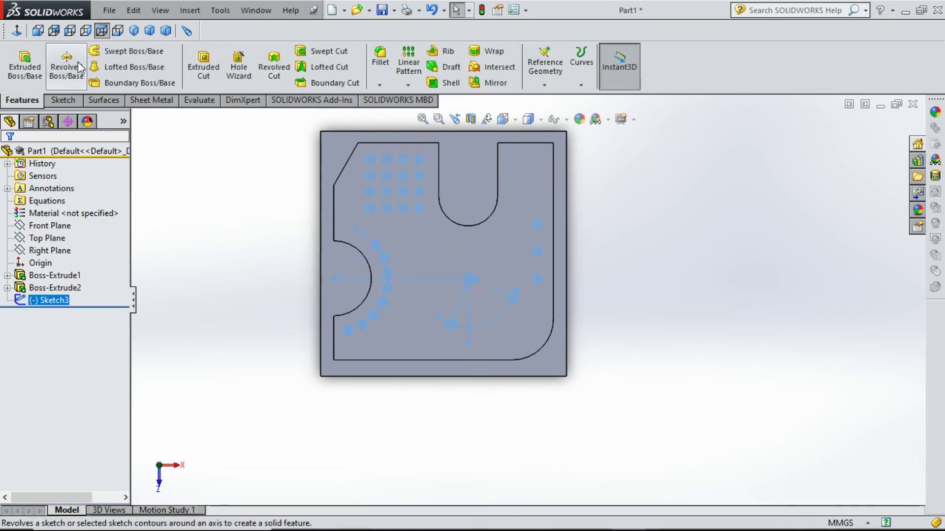
left_click(203, 66)
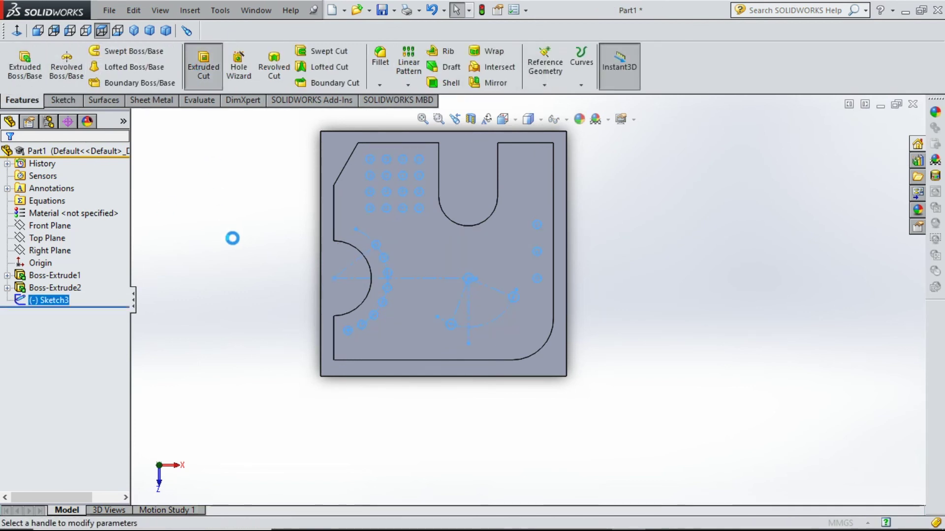
left_click(93, 238)
left_click(49, 257)
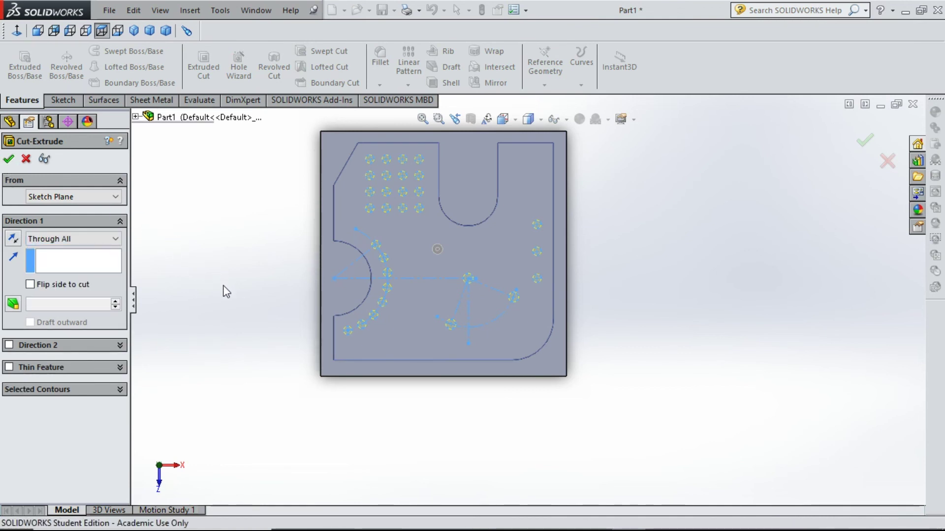
key("Return")
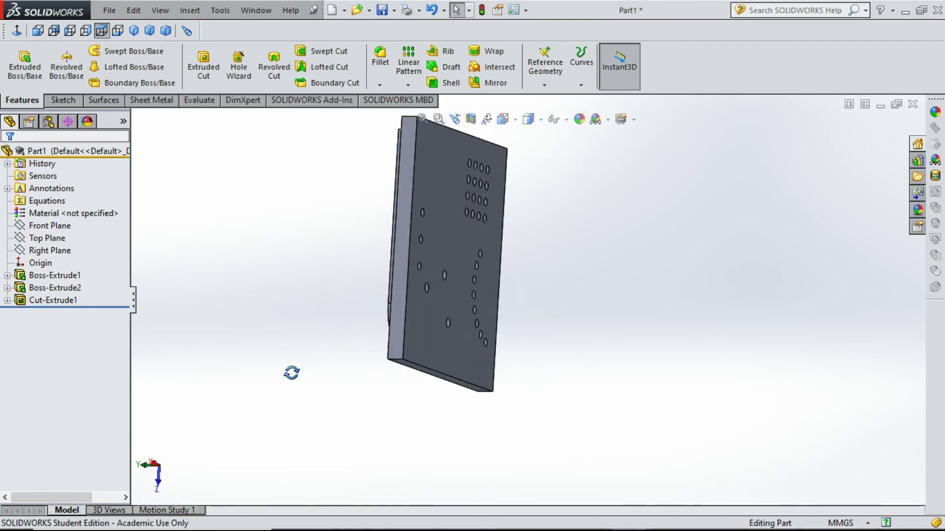